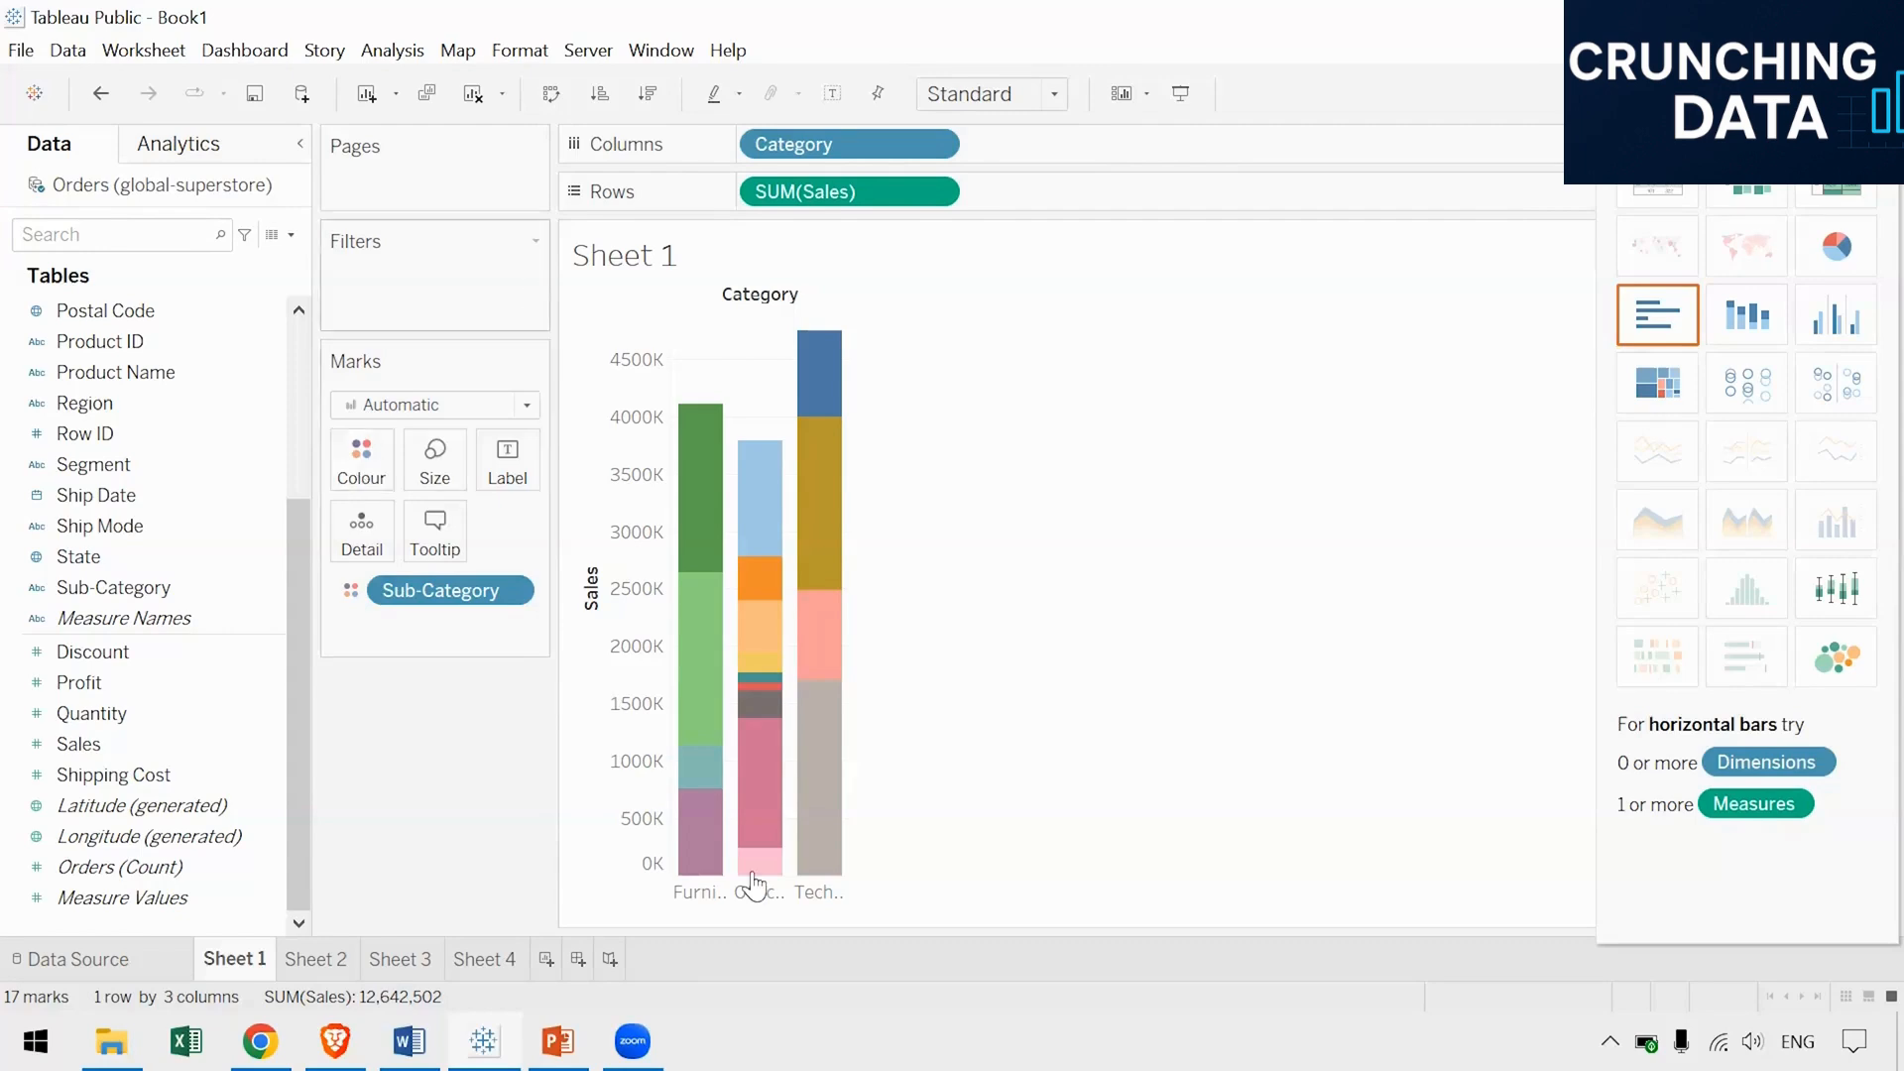
Examine the stacked sales bars by category on Sheet 1 and by market and segment on Sheet 2
mouse_move(714, 483)
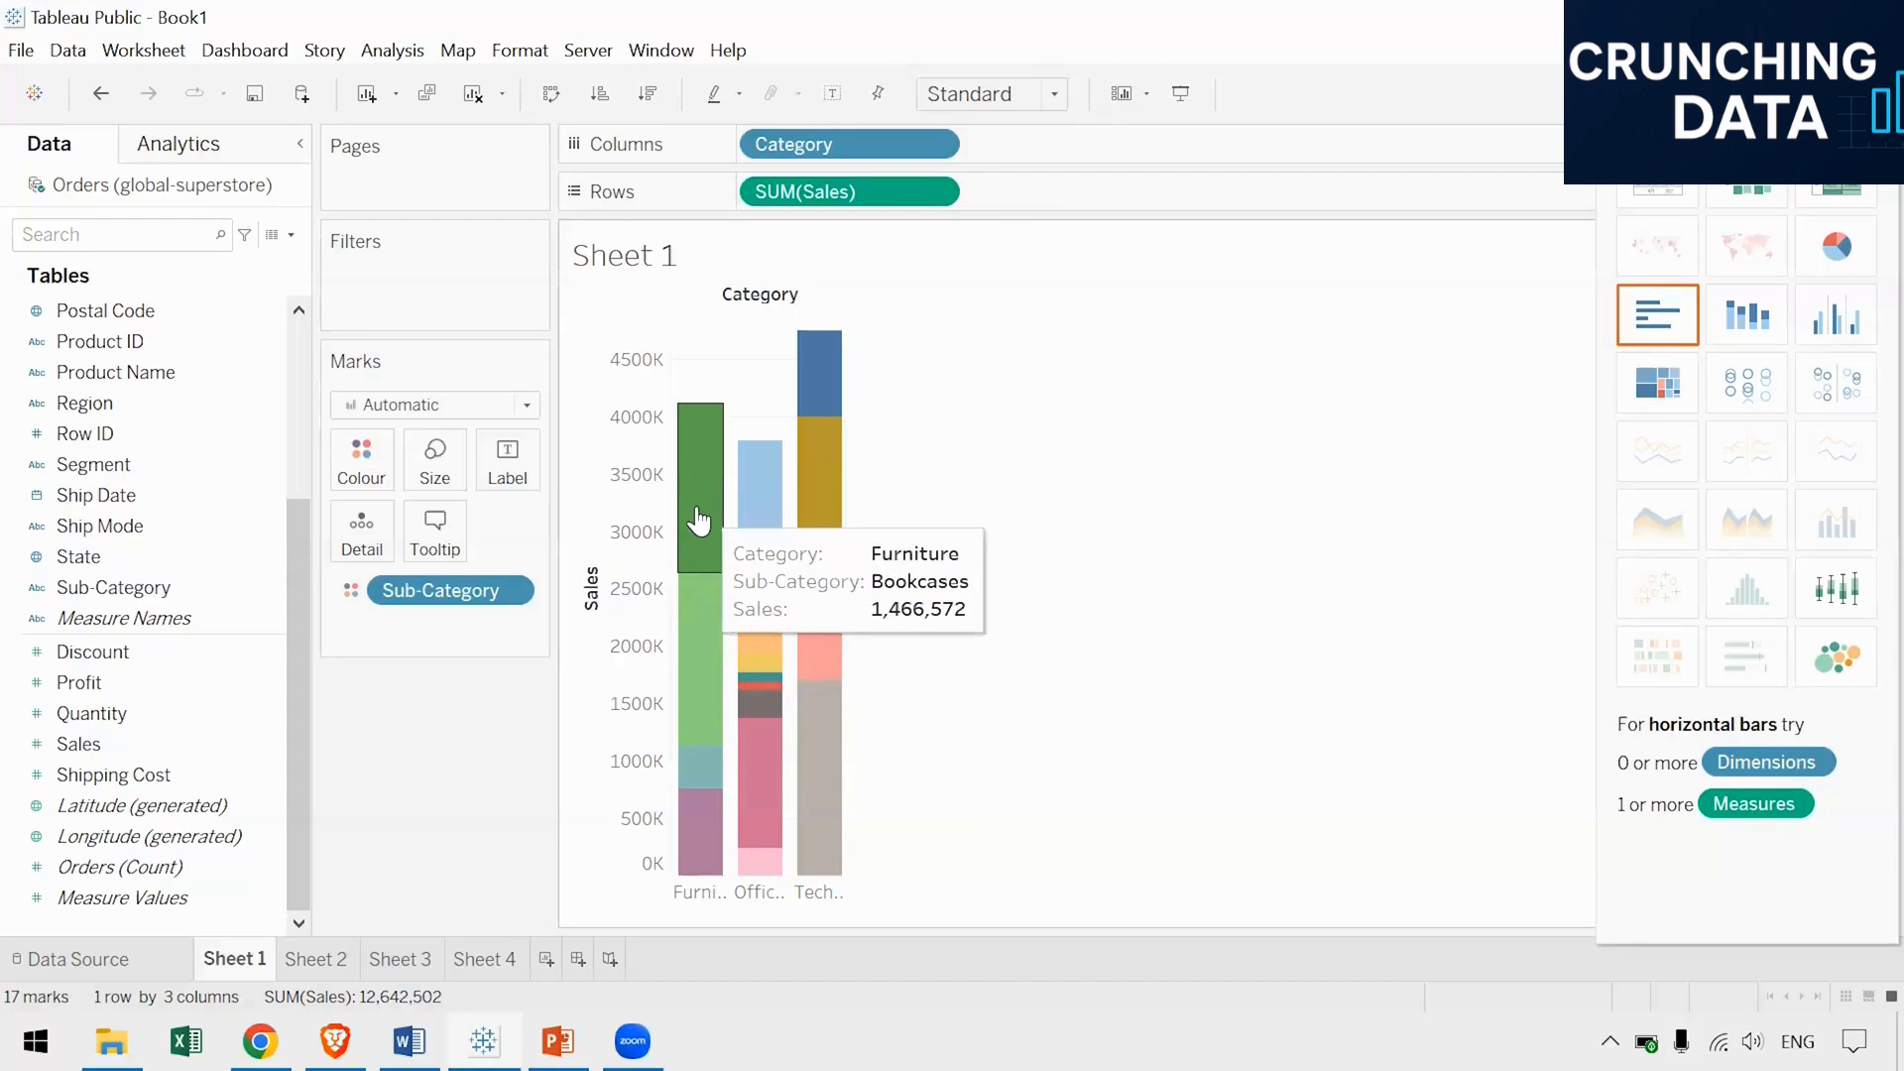
mouse_move(693, 424)
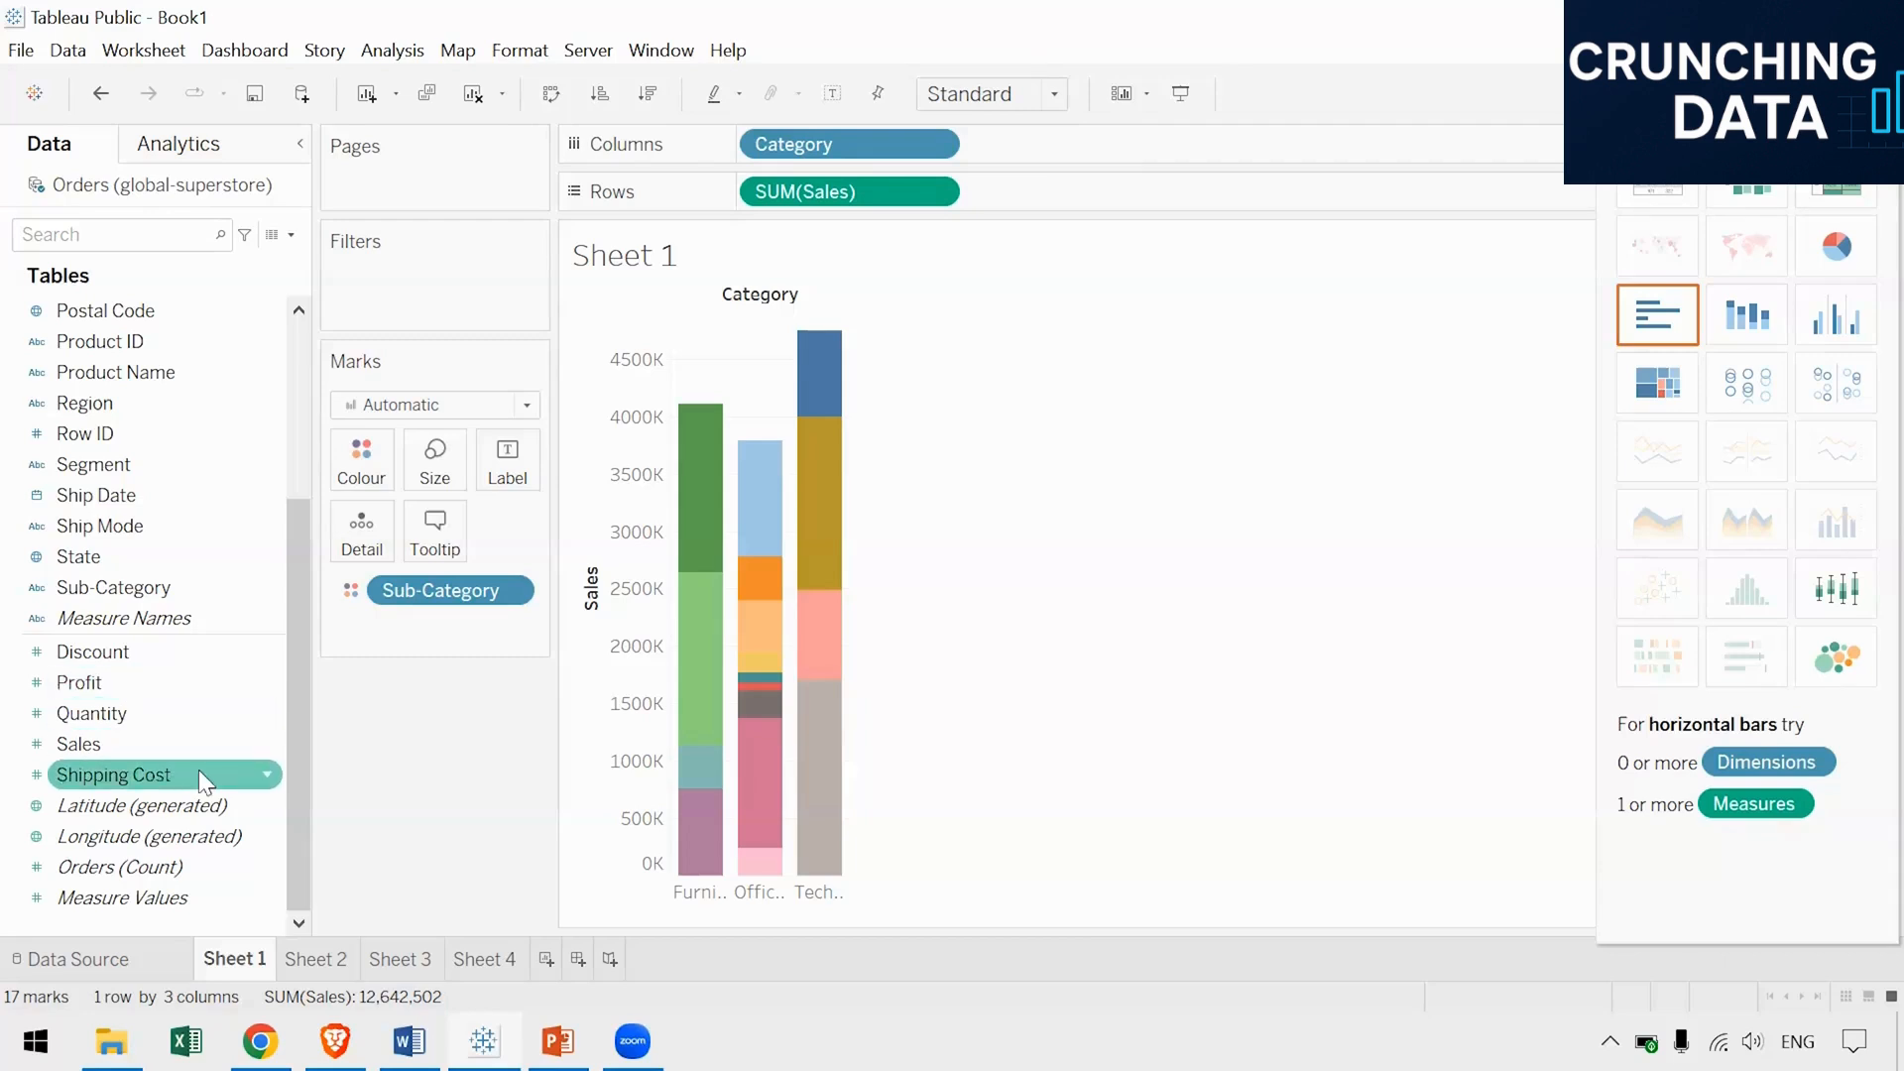
click(307, 961)
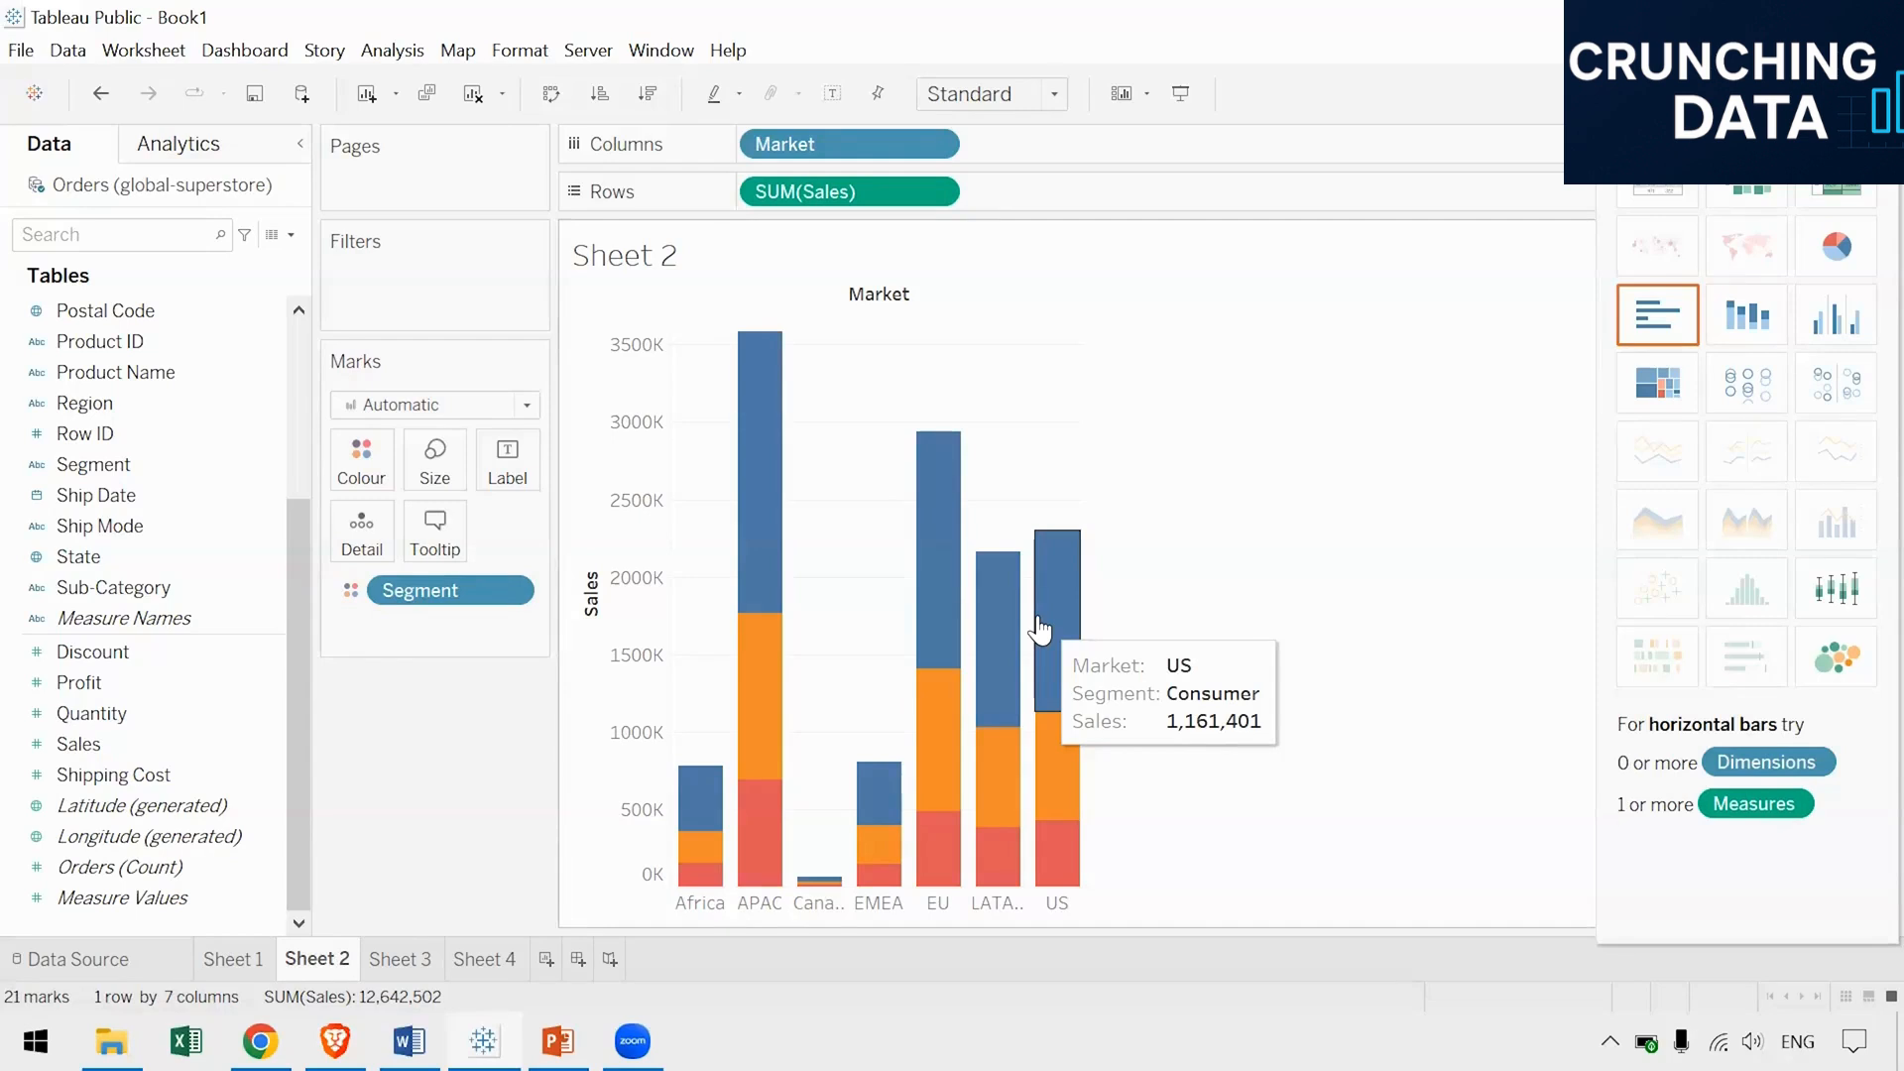
mouse_move(746, 335)
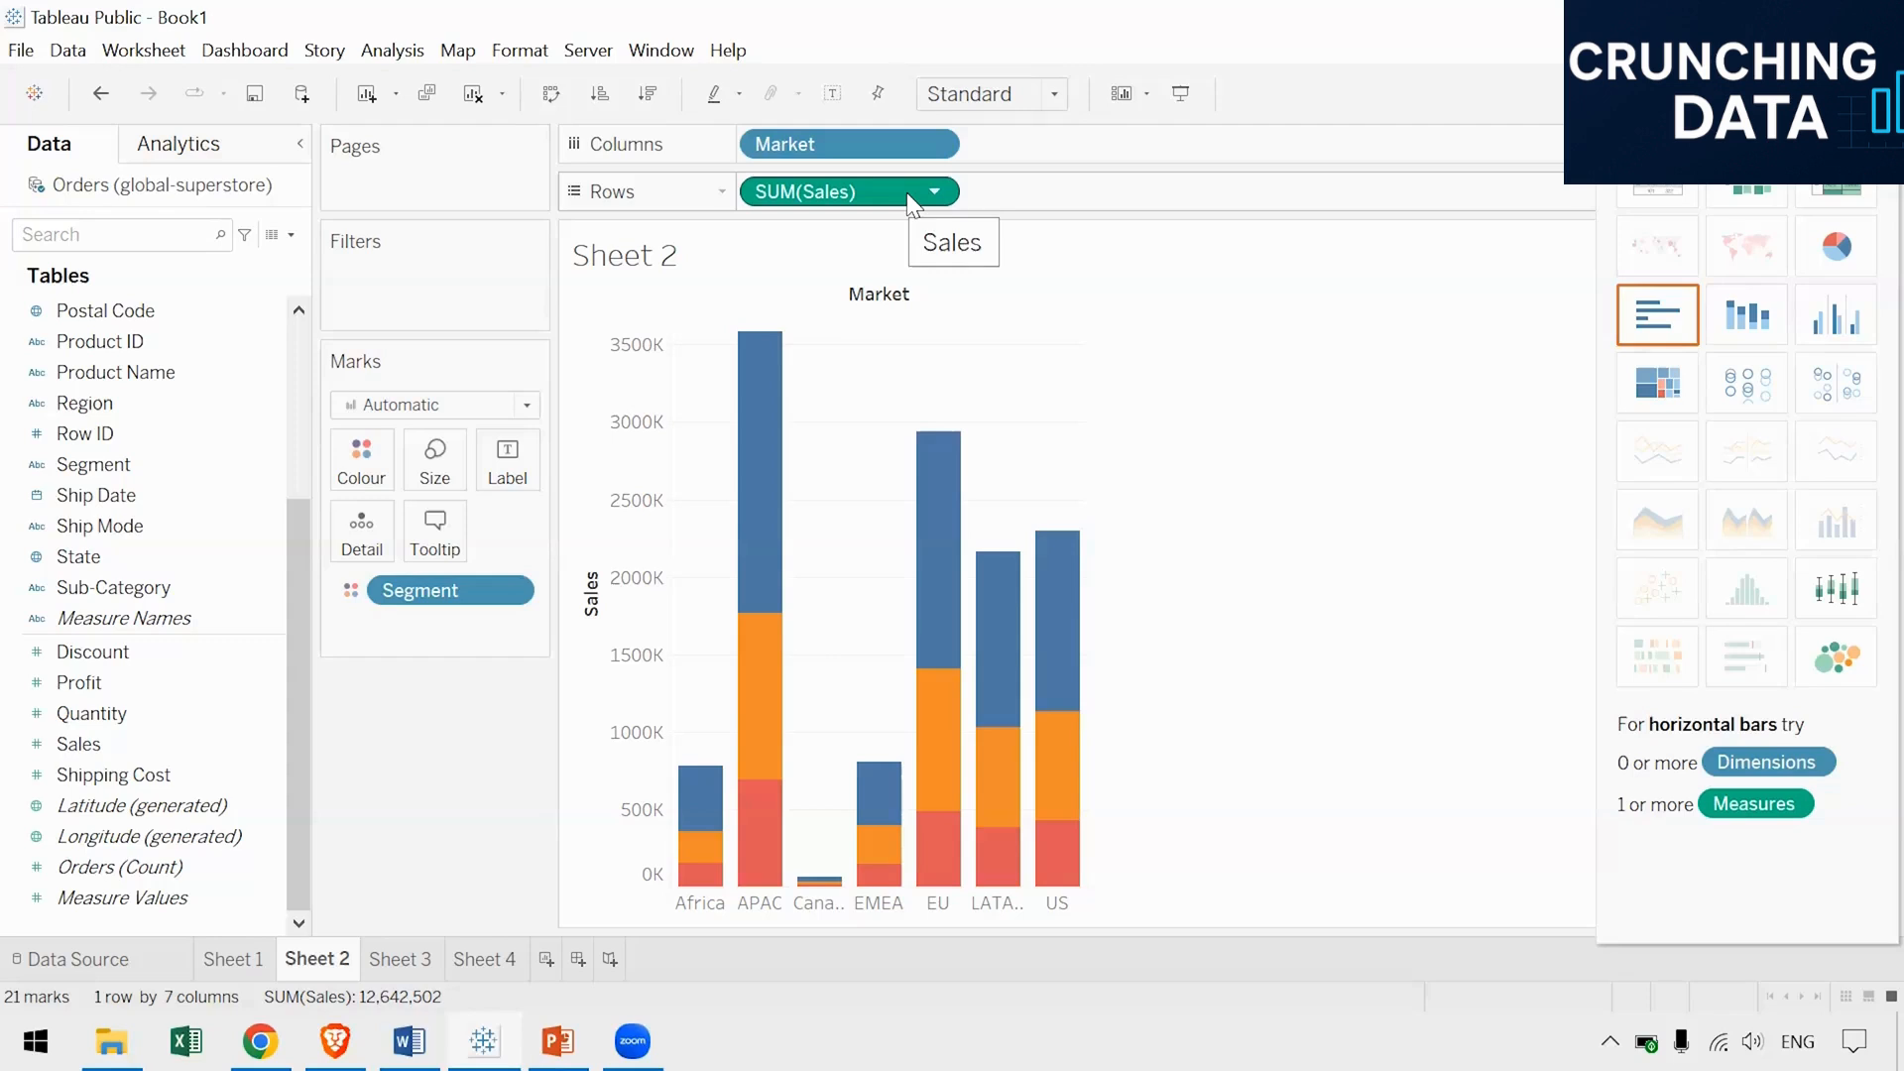
mouse_move(1041, 853)
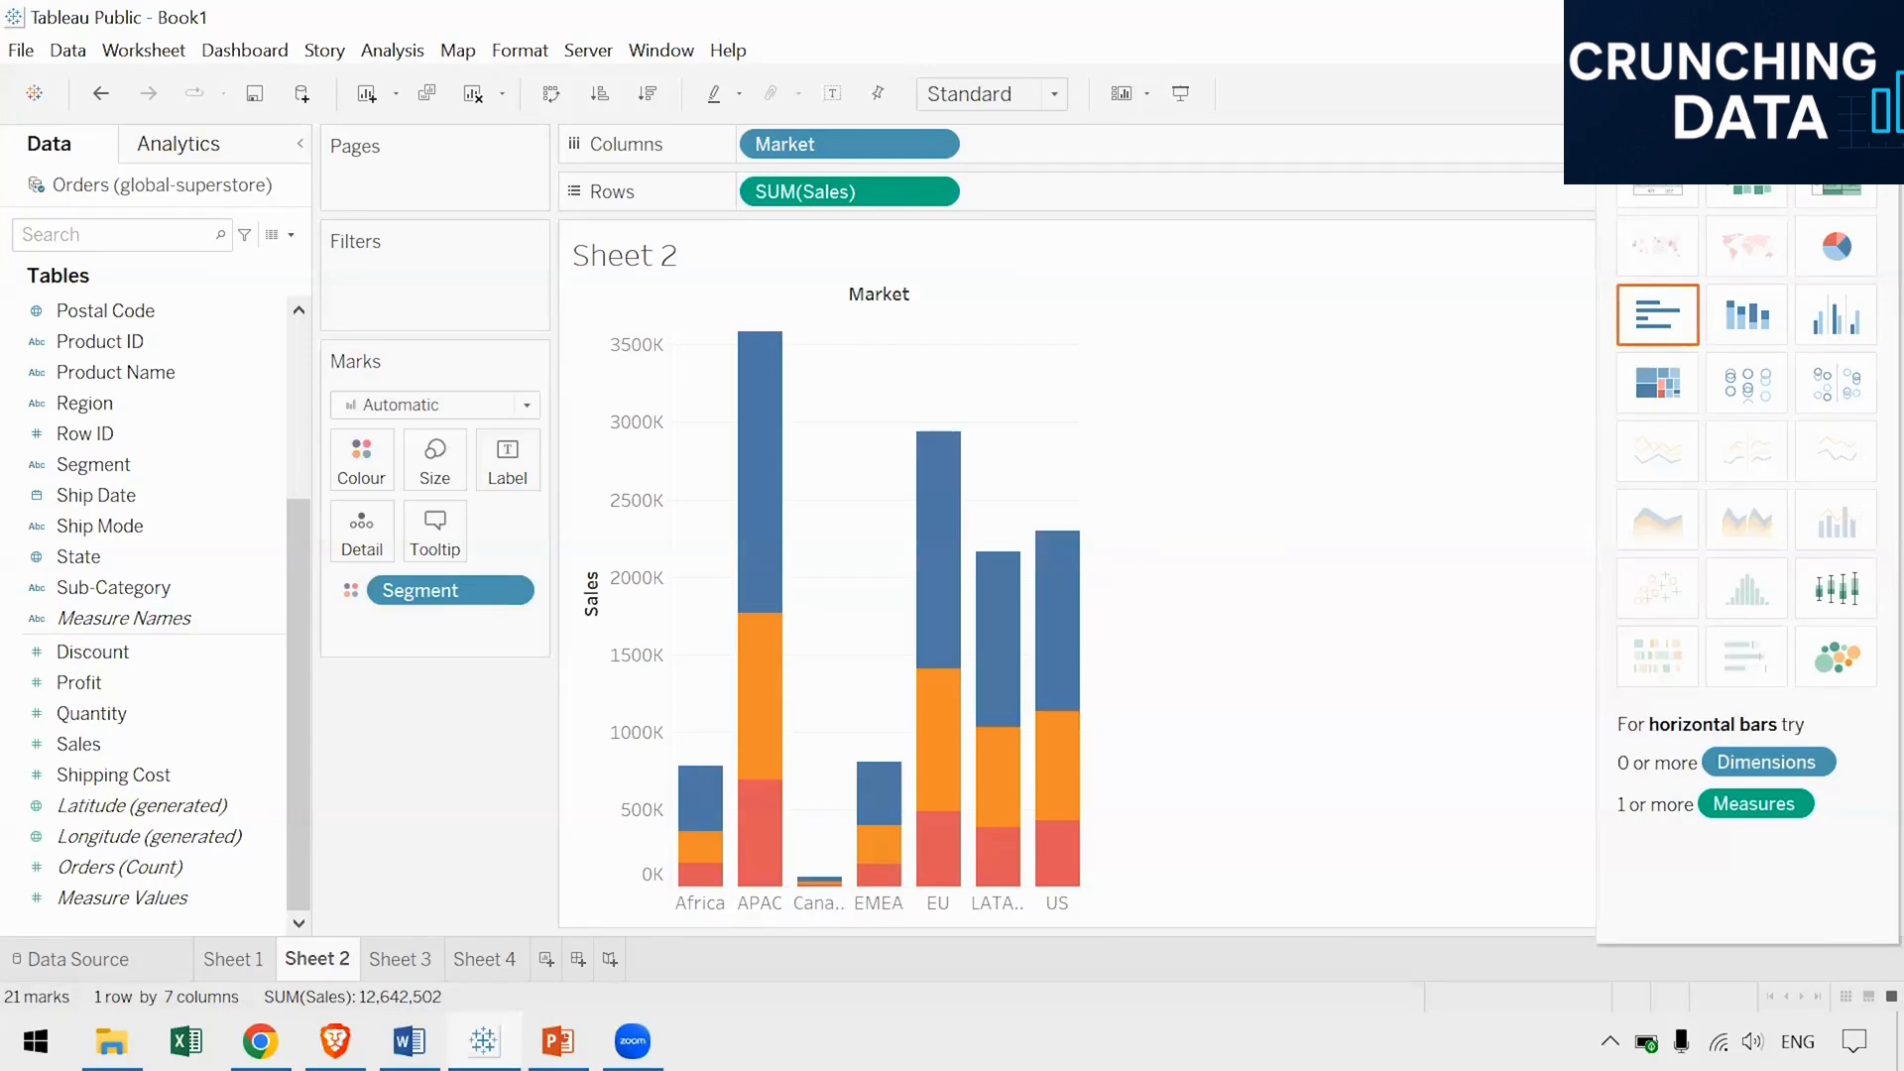
Convert Sheet 2's chart to horizontal bars and sort the markets in ascending order of sales
click(1666, 319)
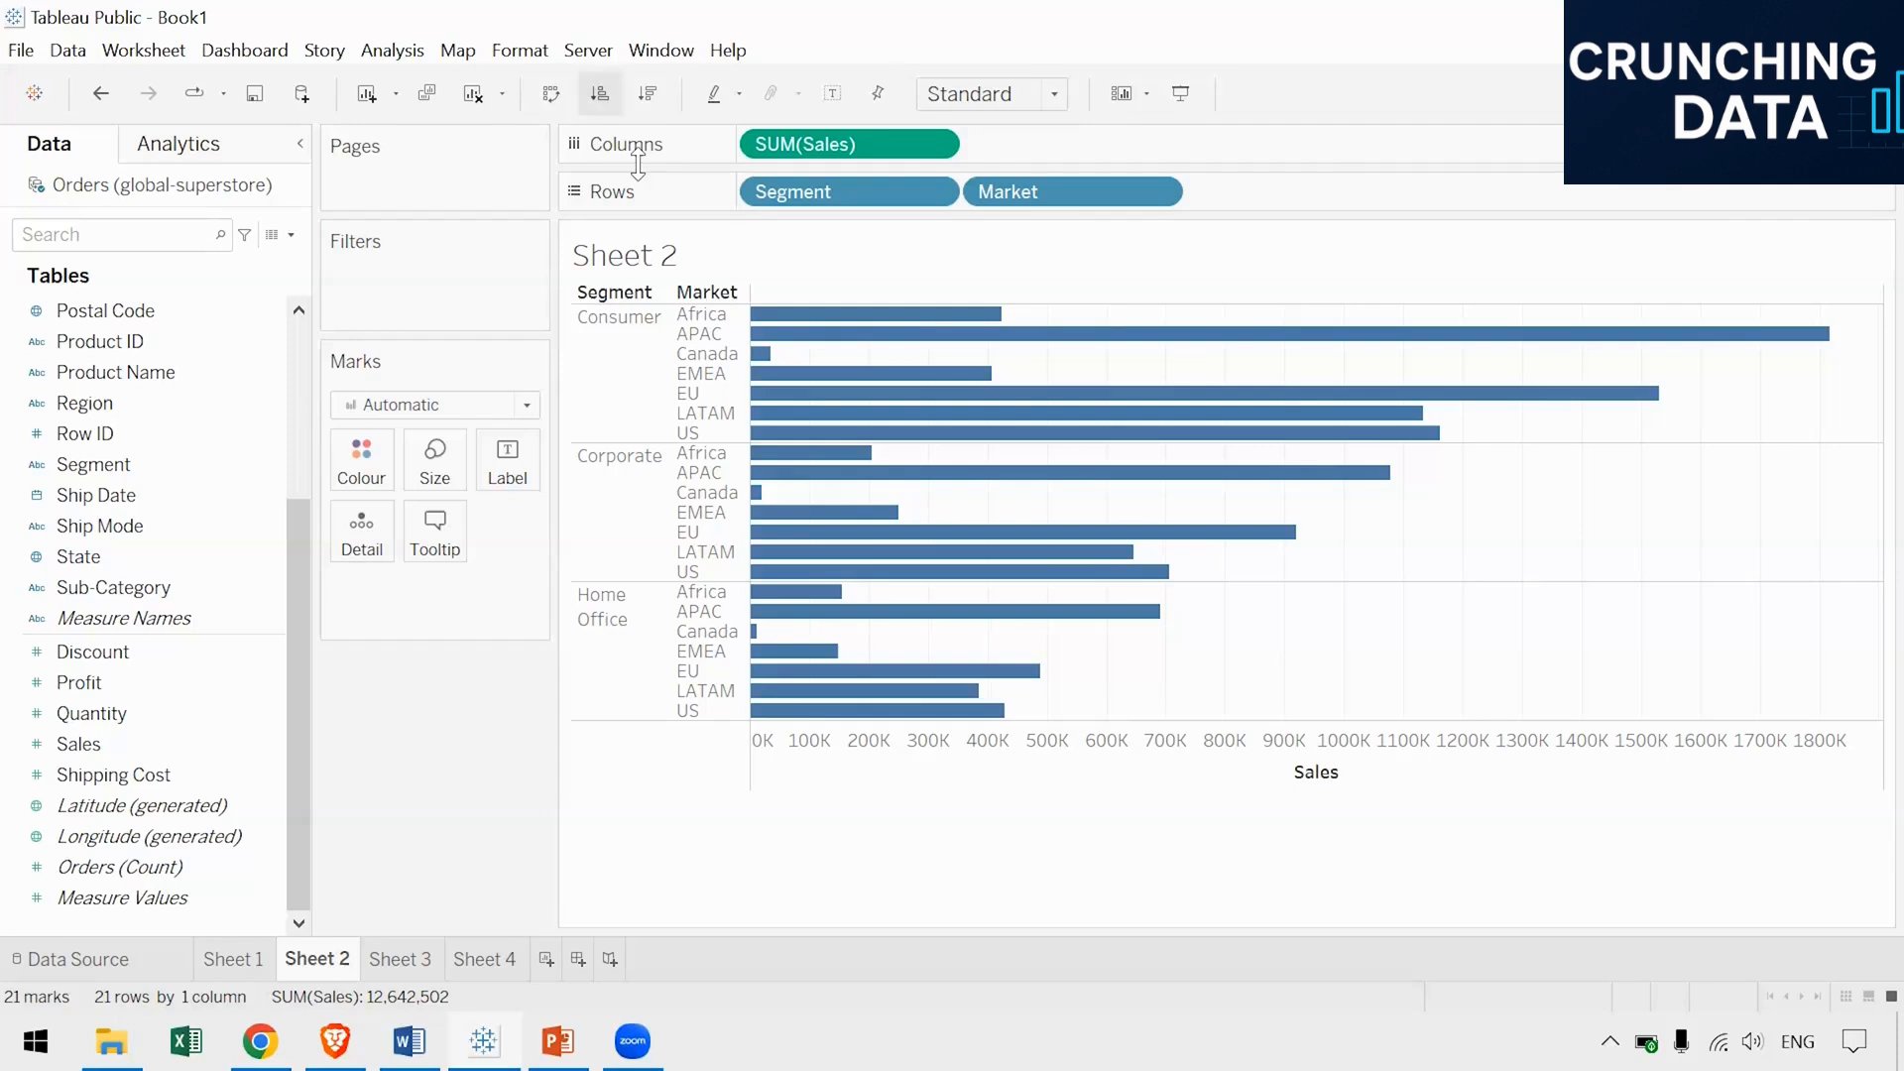
click(601, 93)
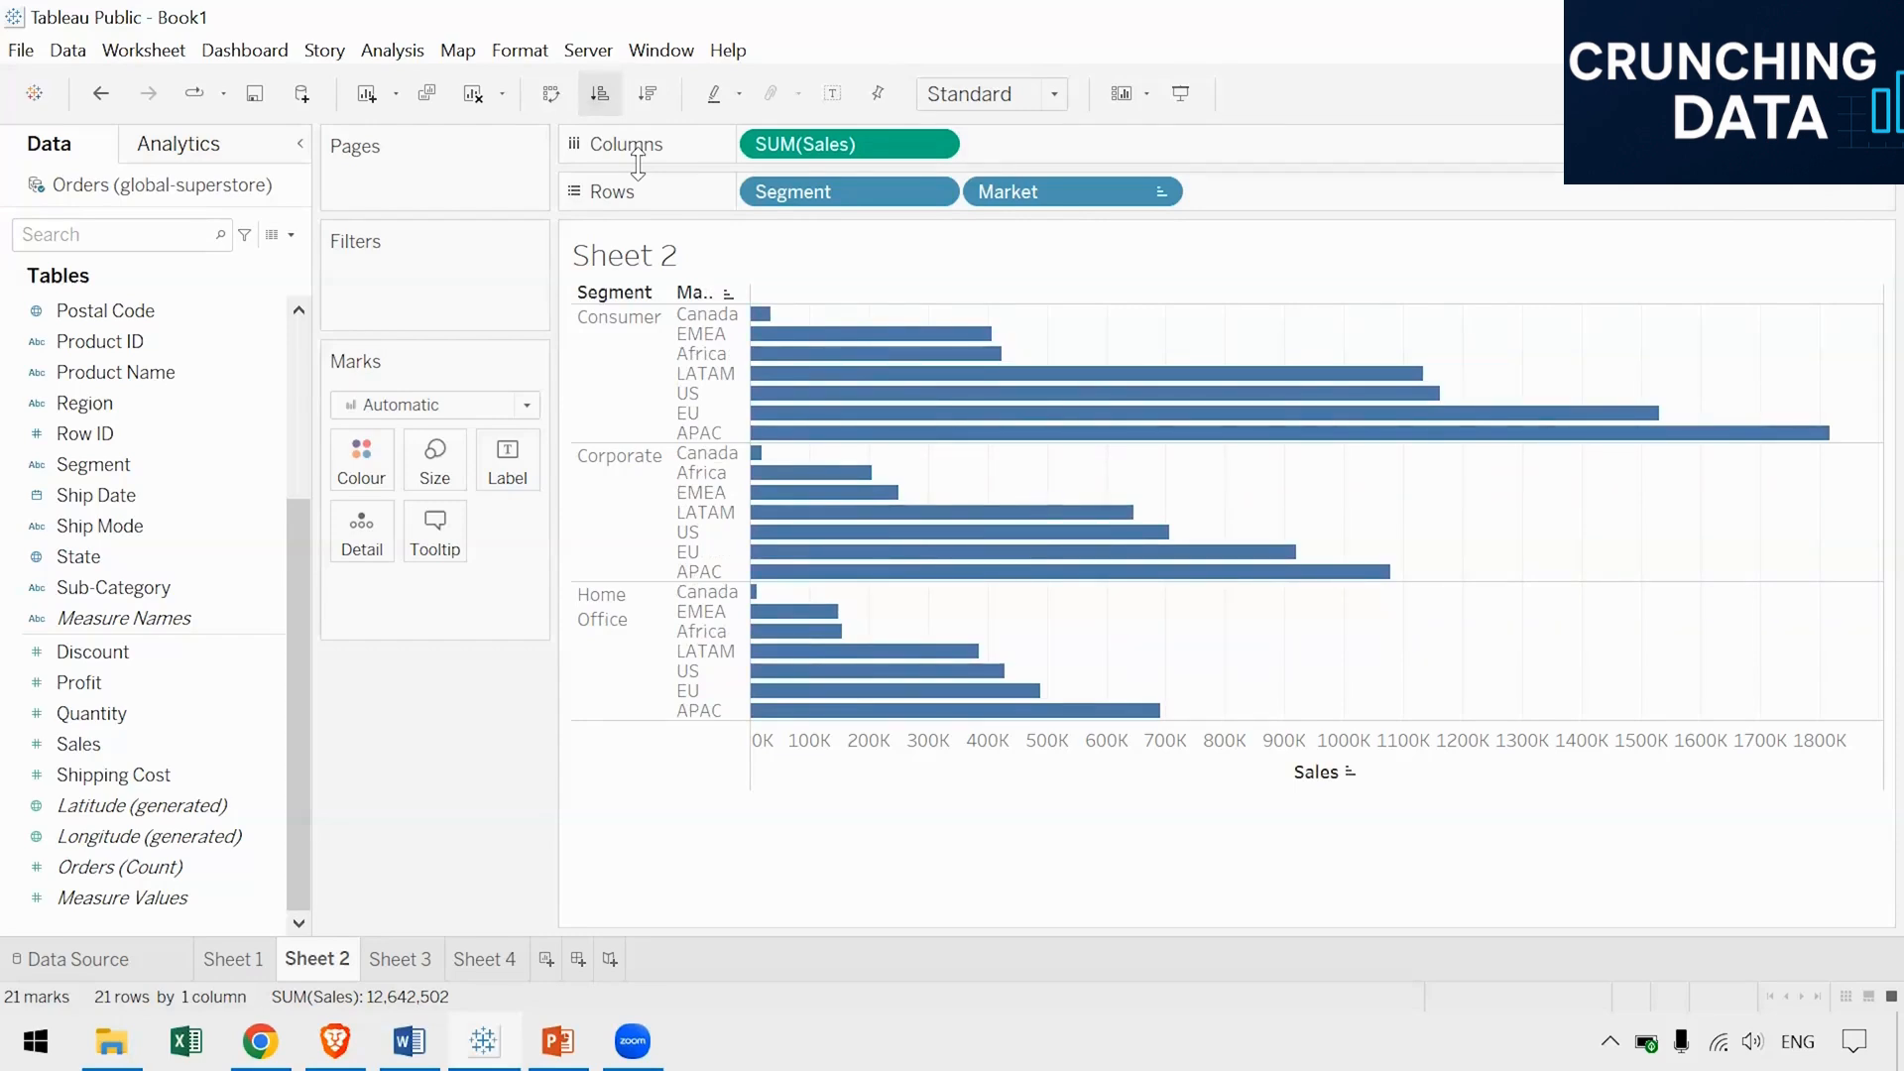
mouse_move(979, 516)
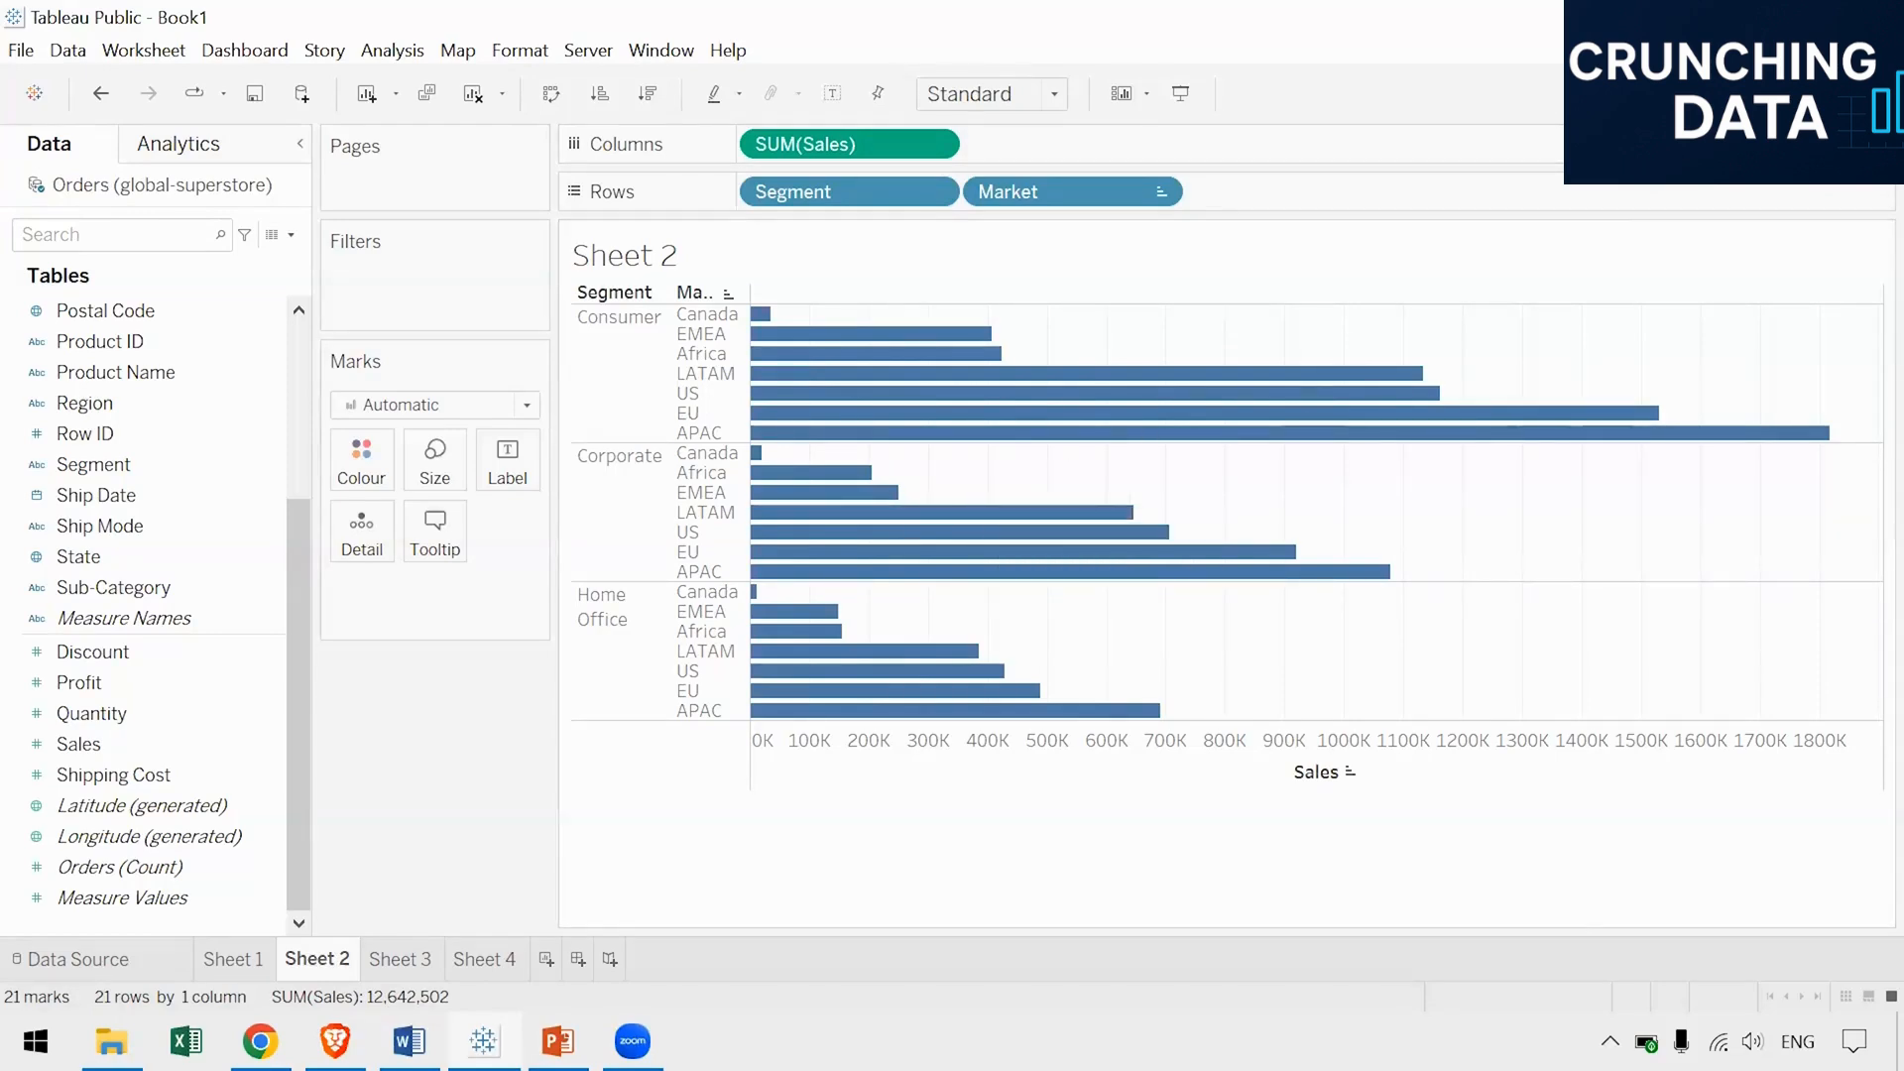
Switch Sheet 2's chart back to stacked bars and hide the chart suggestions so the Segment legend shows
click(1842, 94)
click(1747, 315)
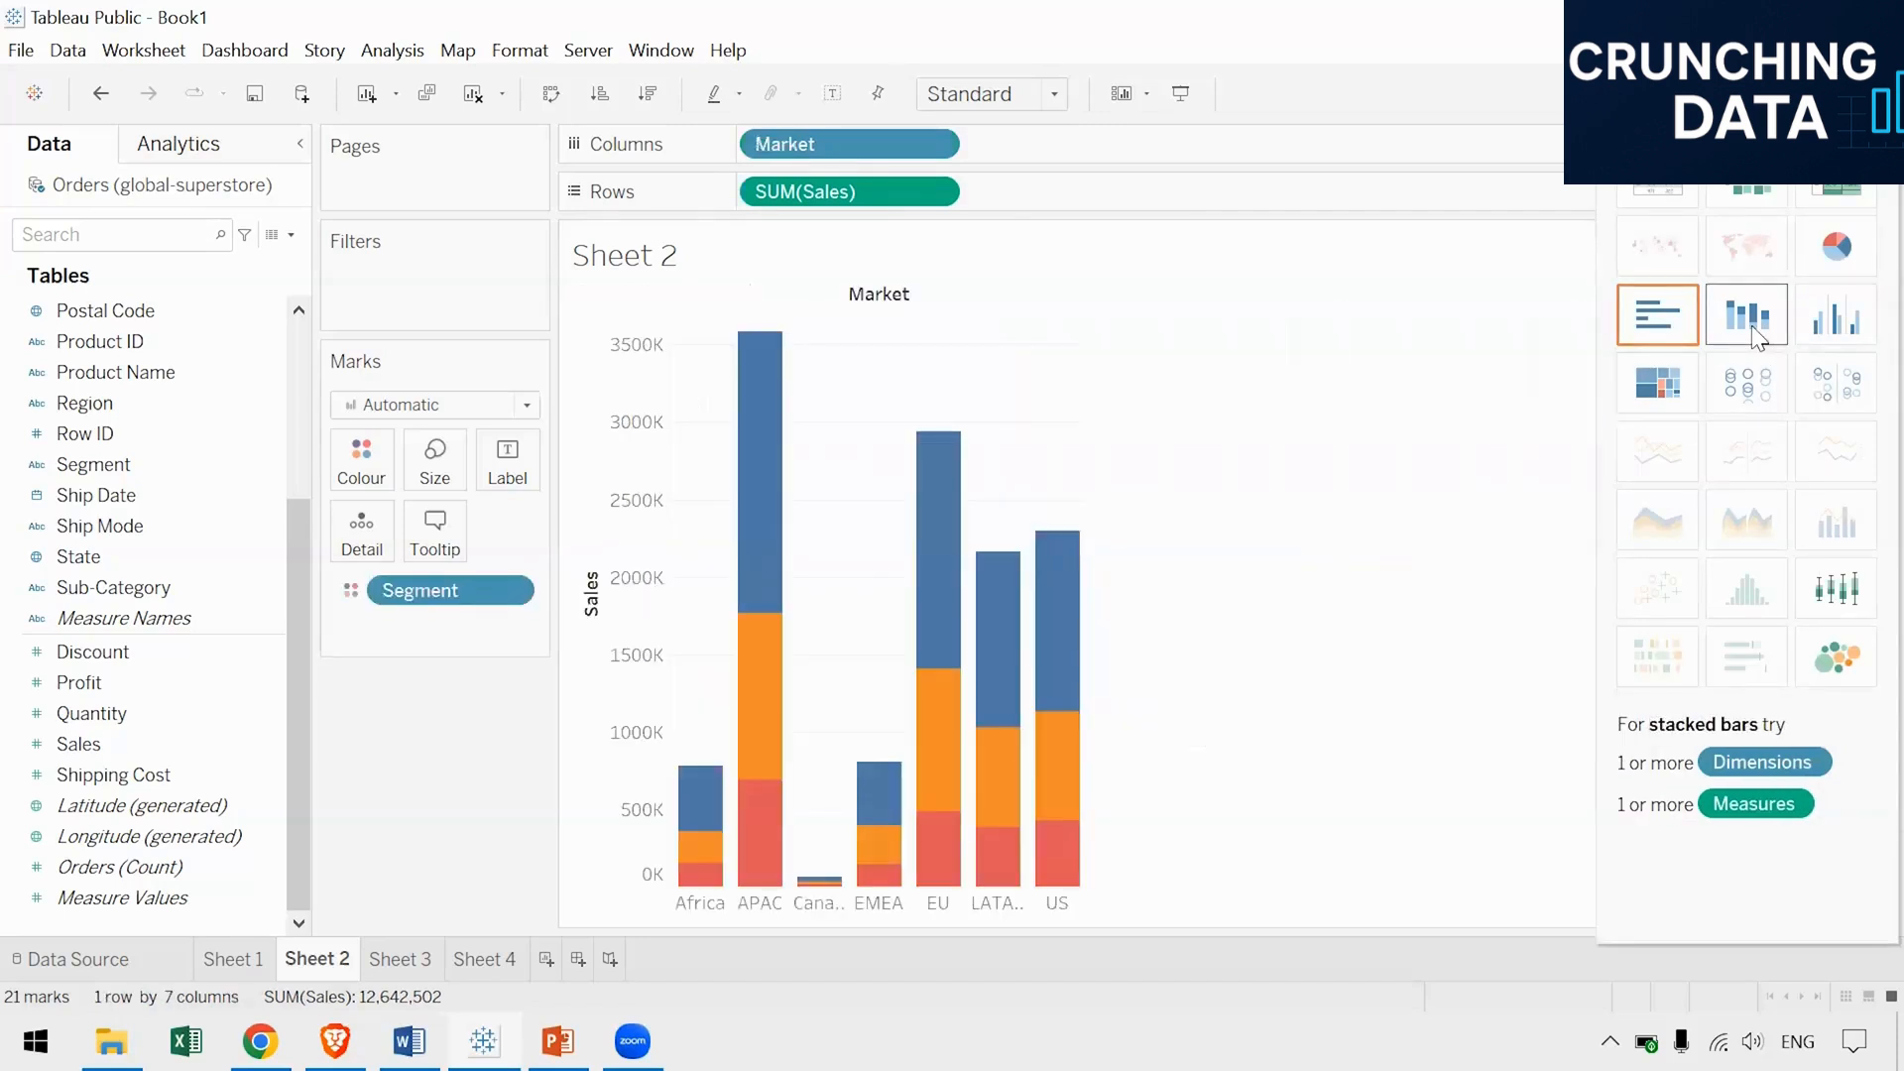
click(1842, 93)
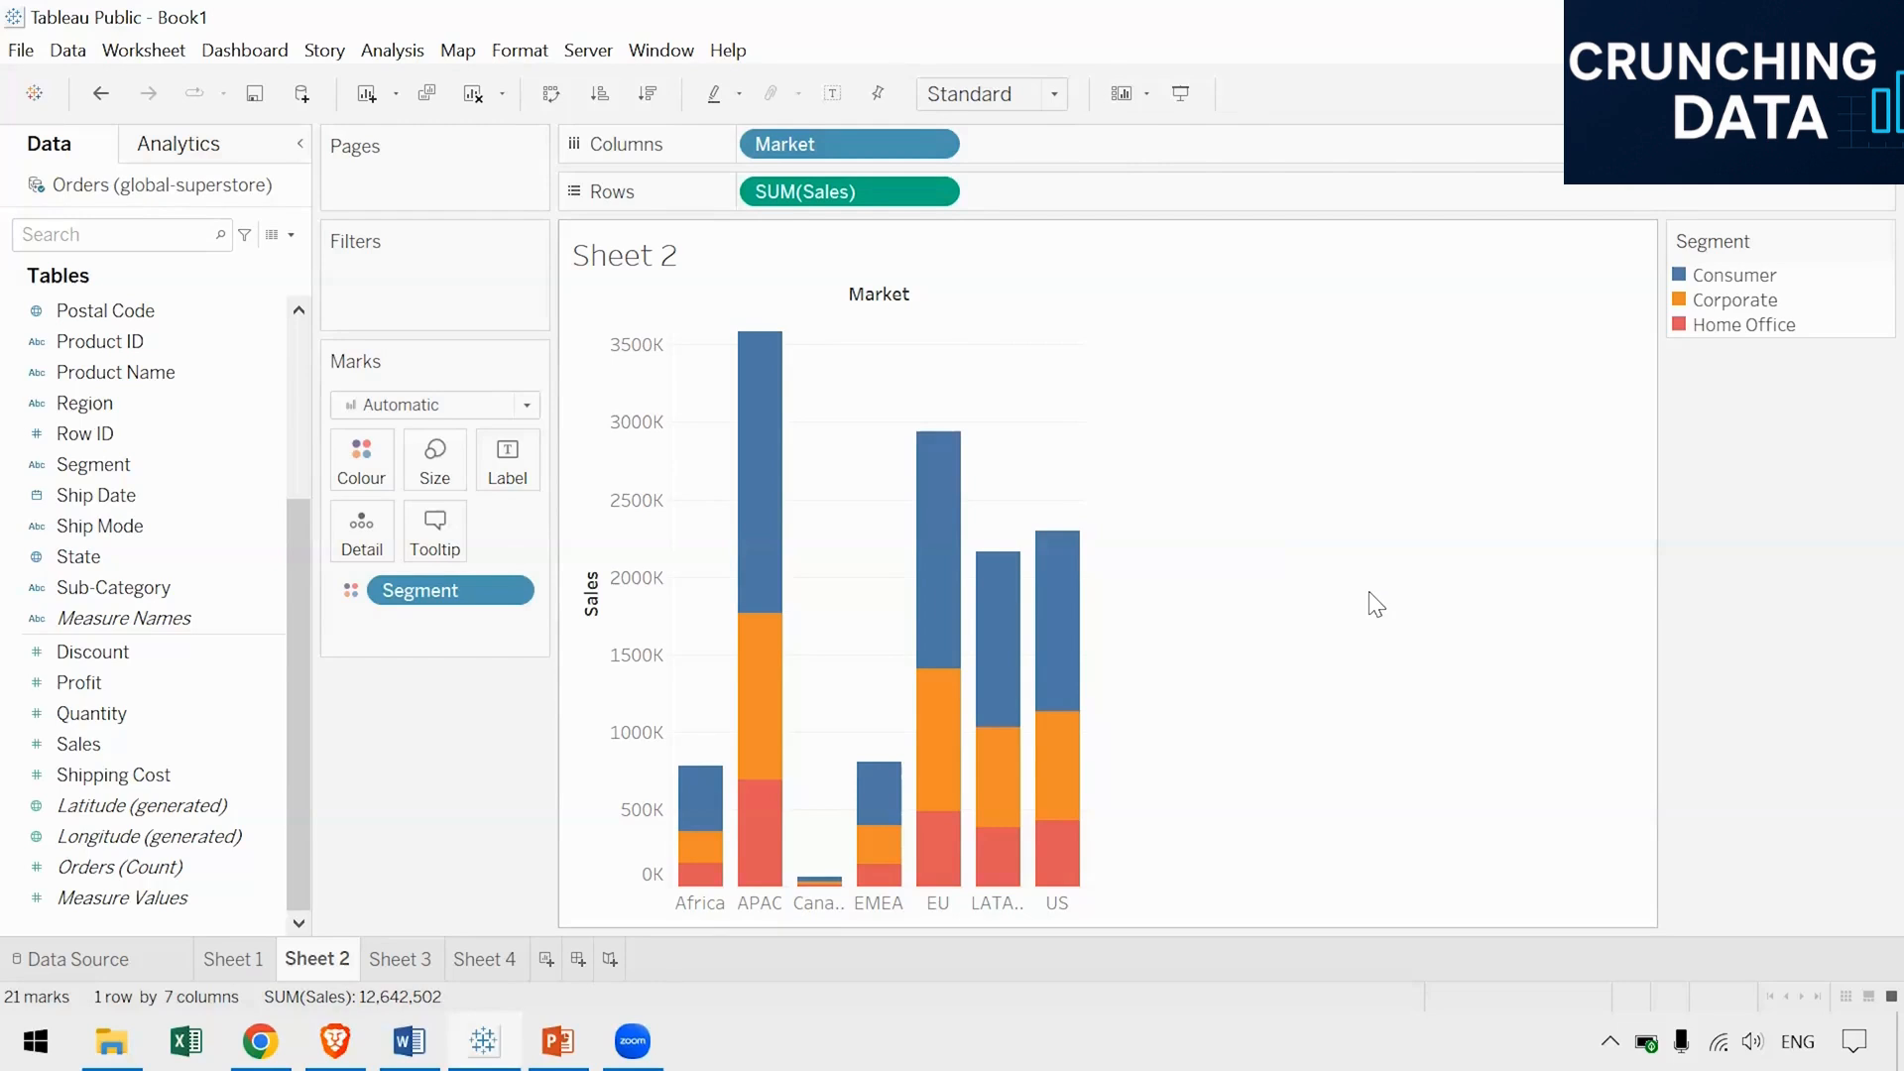
Inspect the segment sales of the APAC and Canada bars, and view the ship mode breakdown on Sheet 3
mouse_move(759, 680)
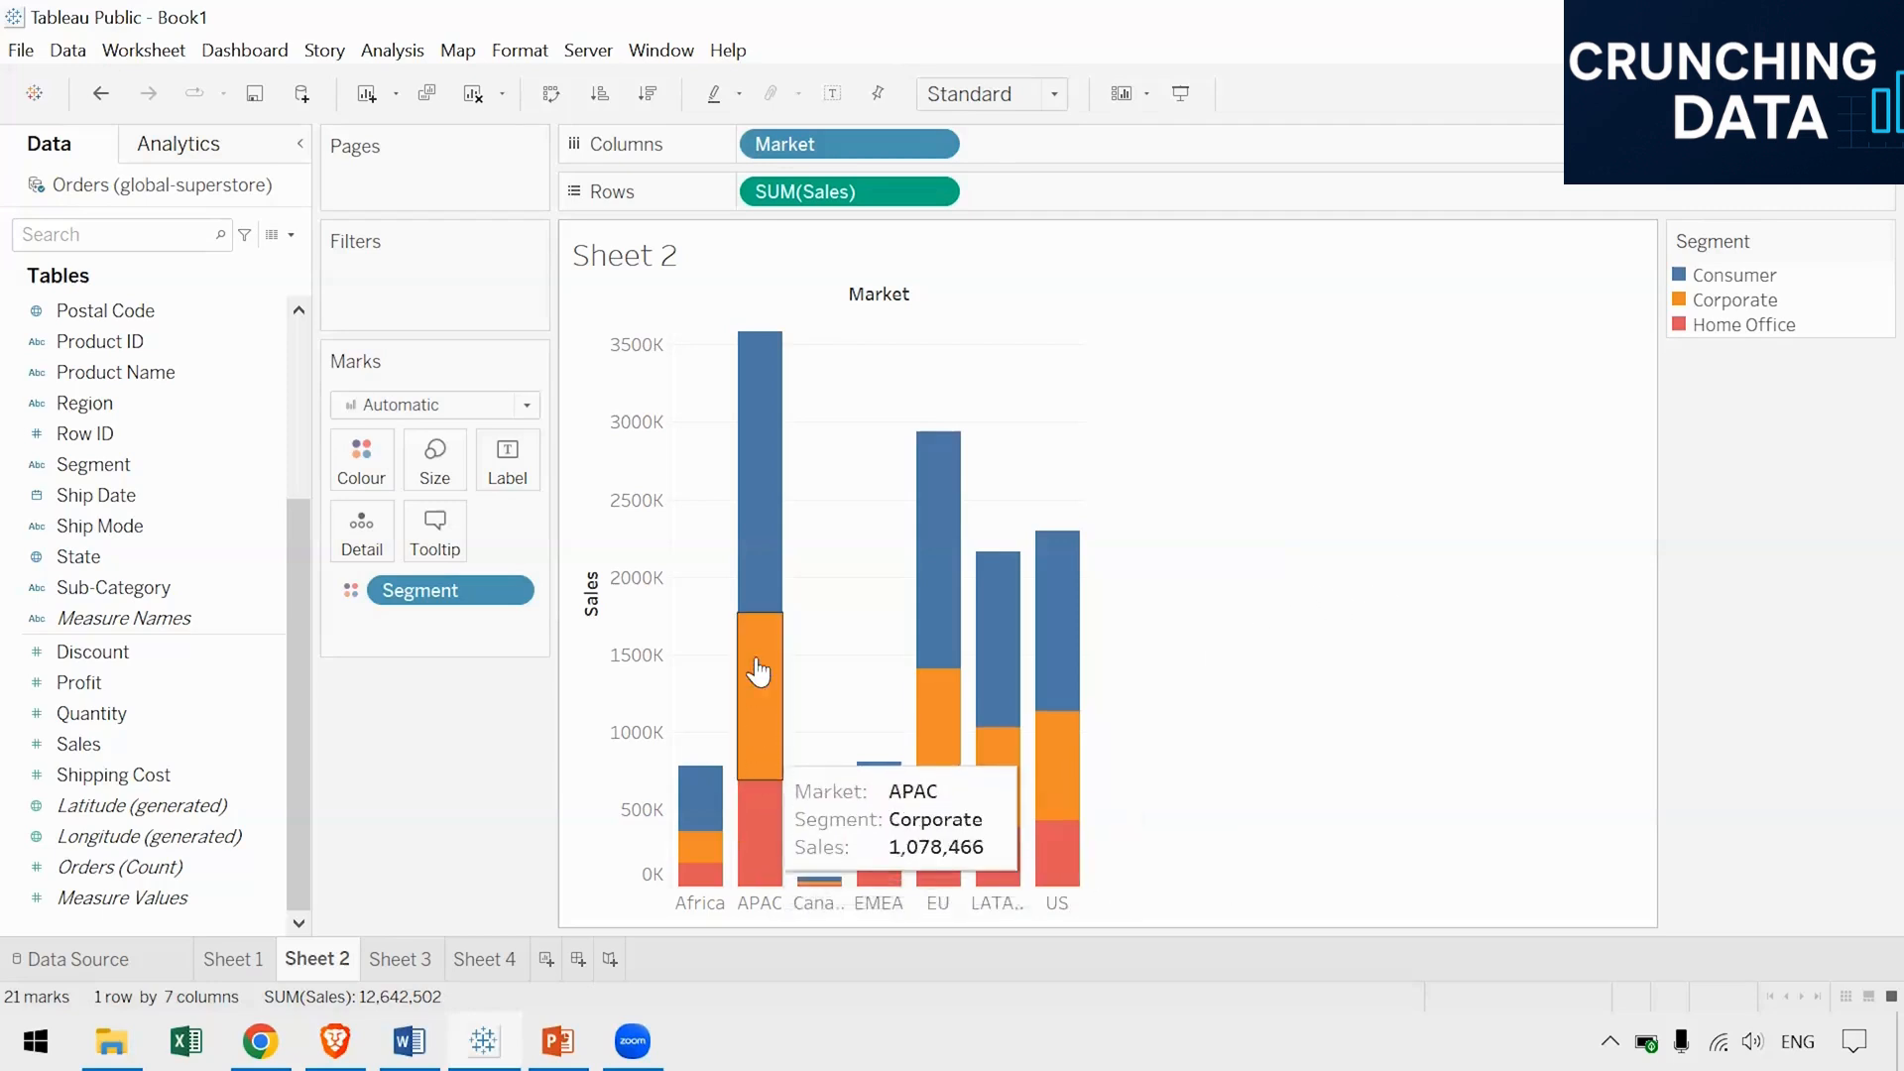
mouse_move(734, 407)
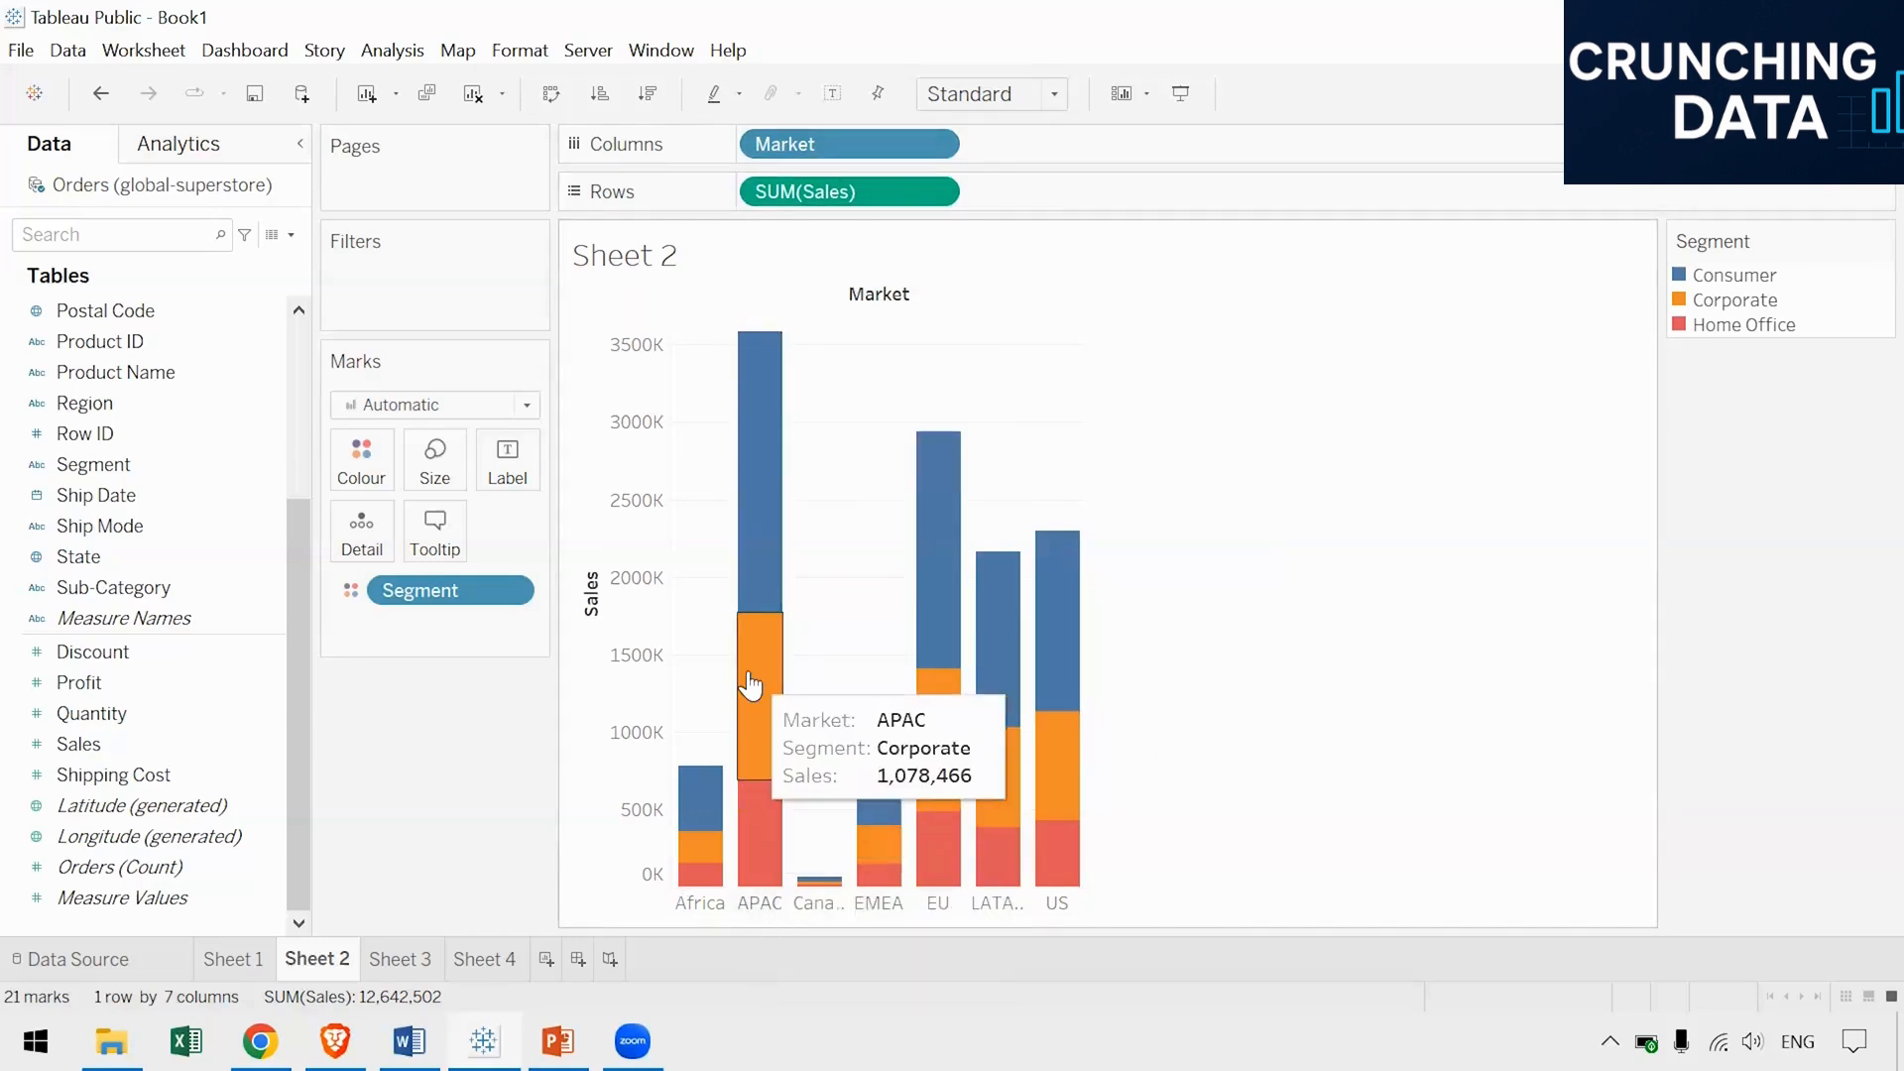
mouse_move(764, 496)
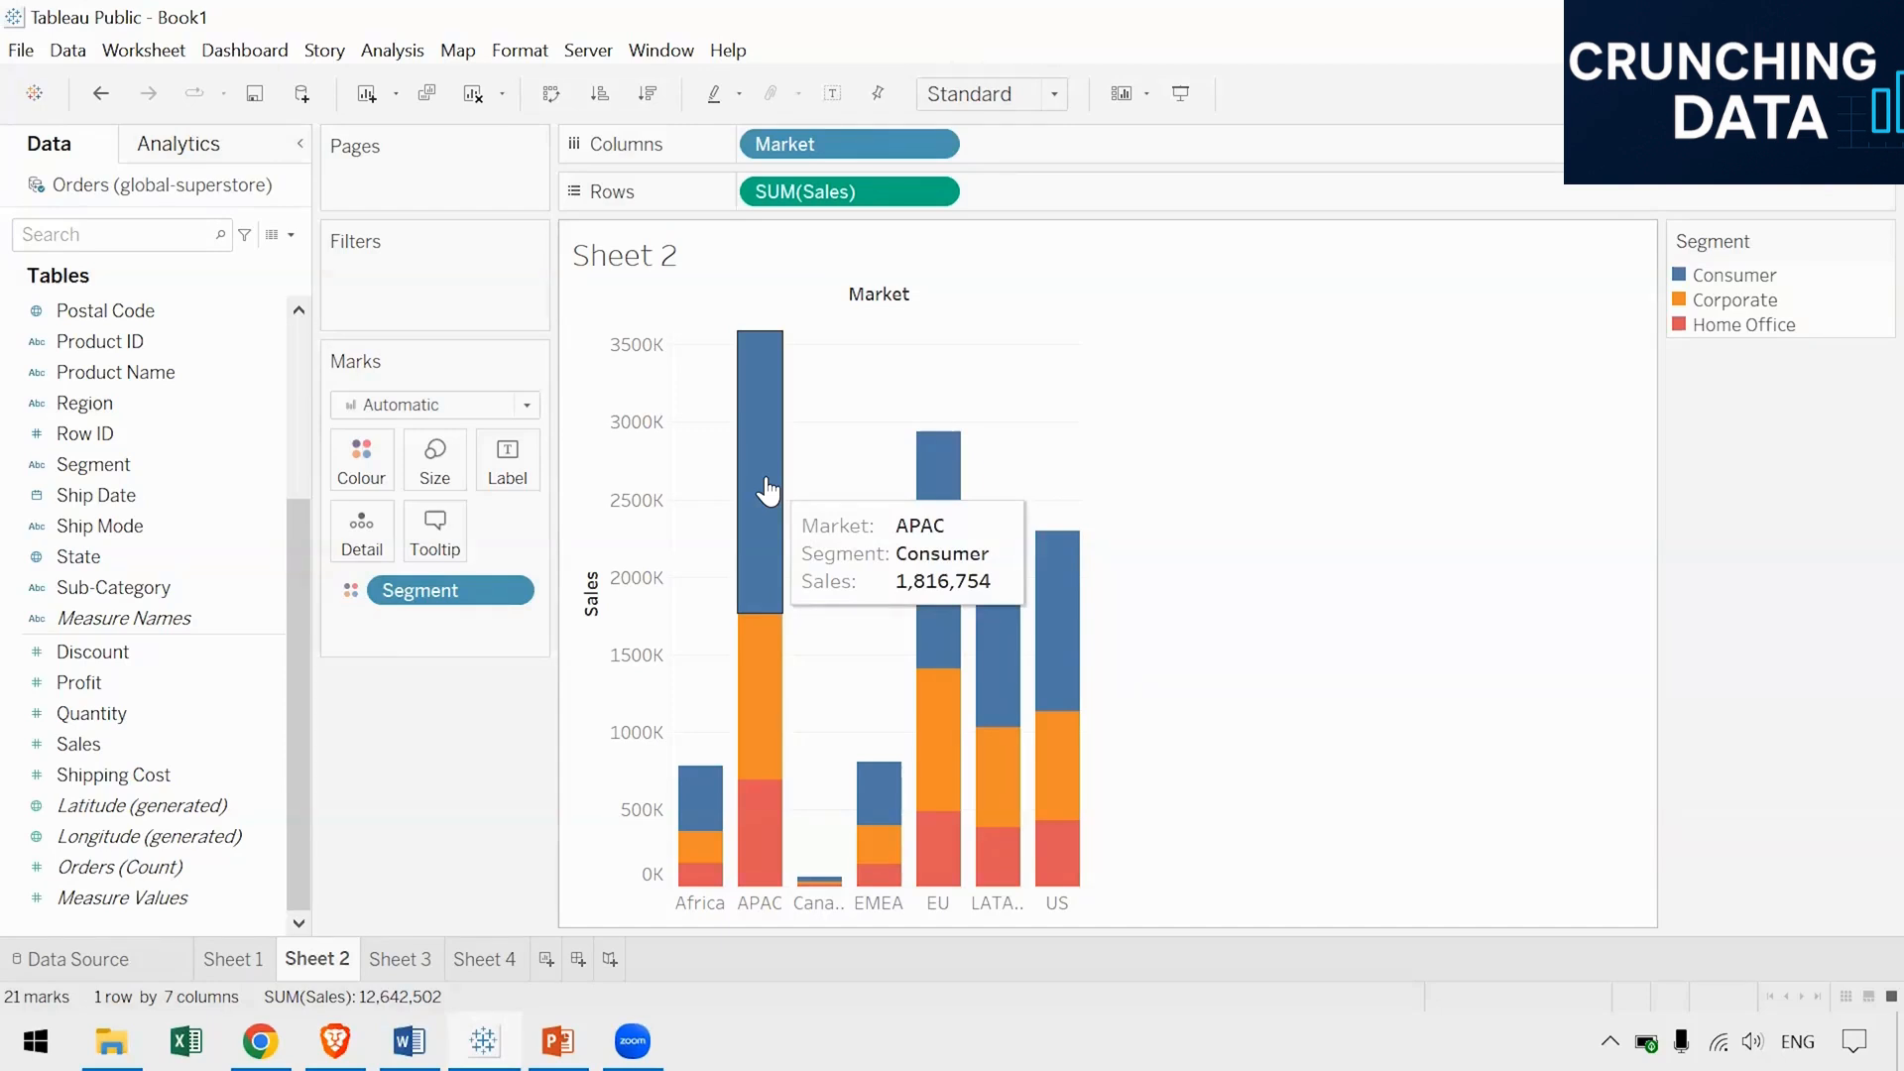
mouse_move(838, 884)
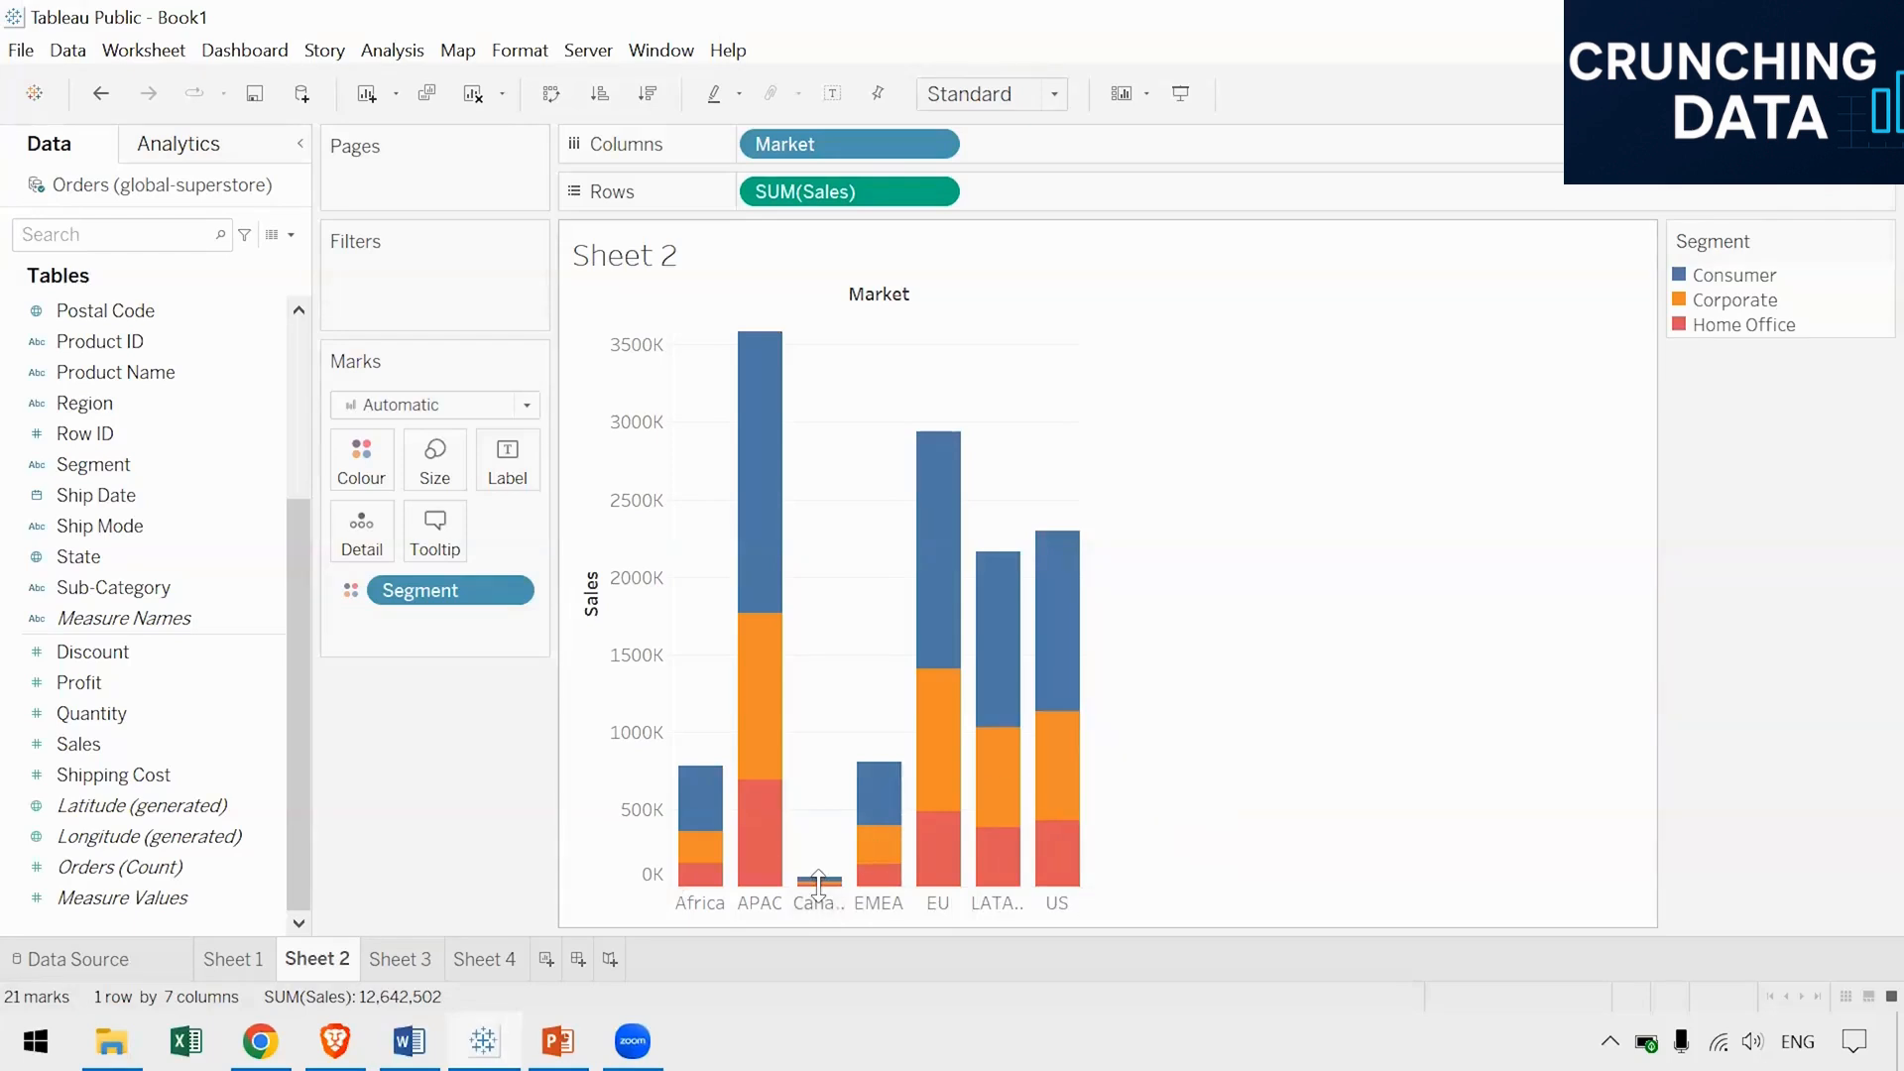
mouse_move(835, 891)
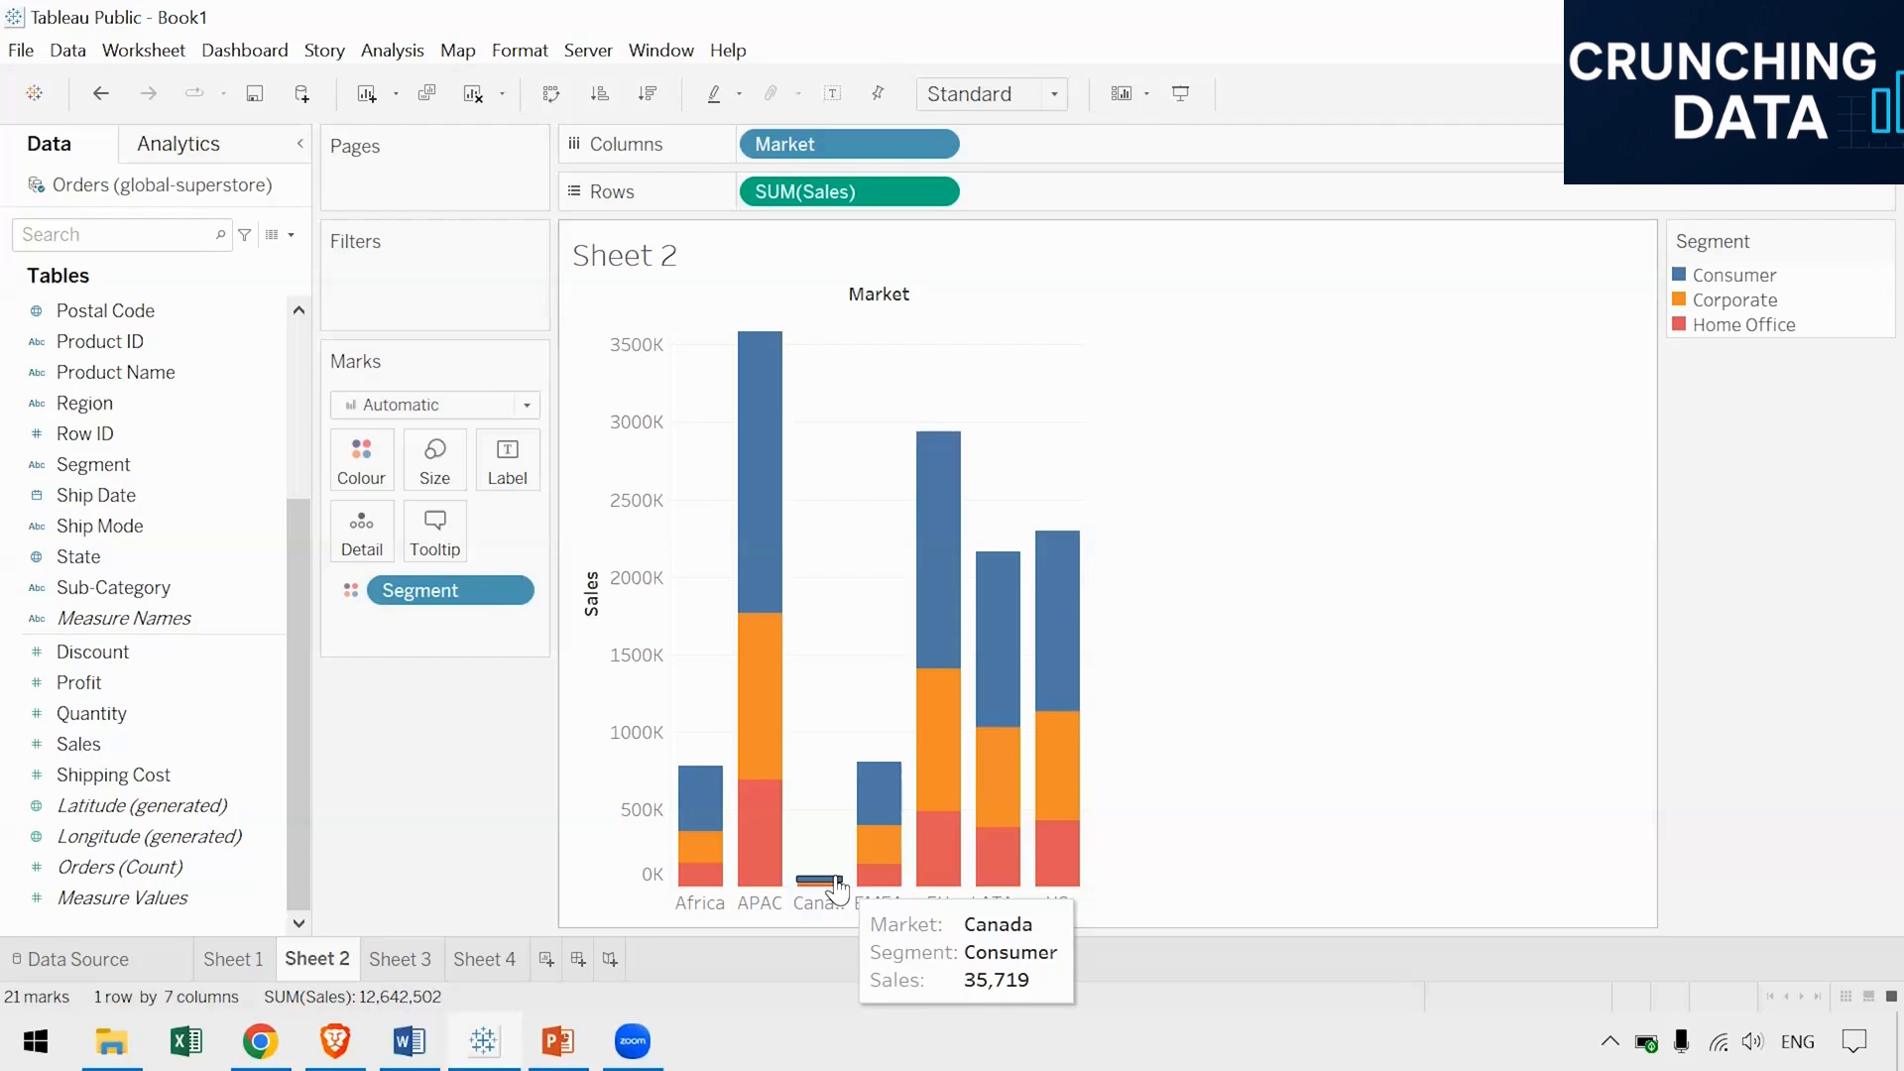
click(400, 960)
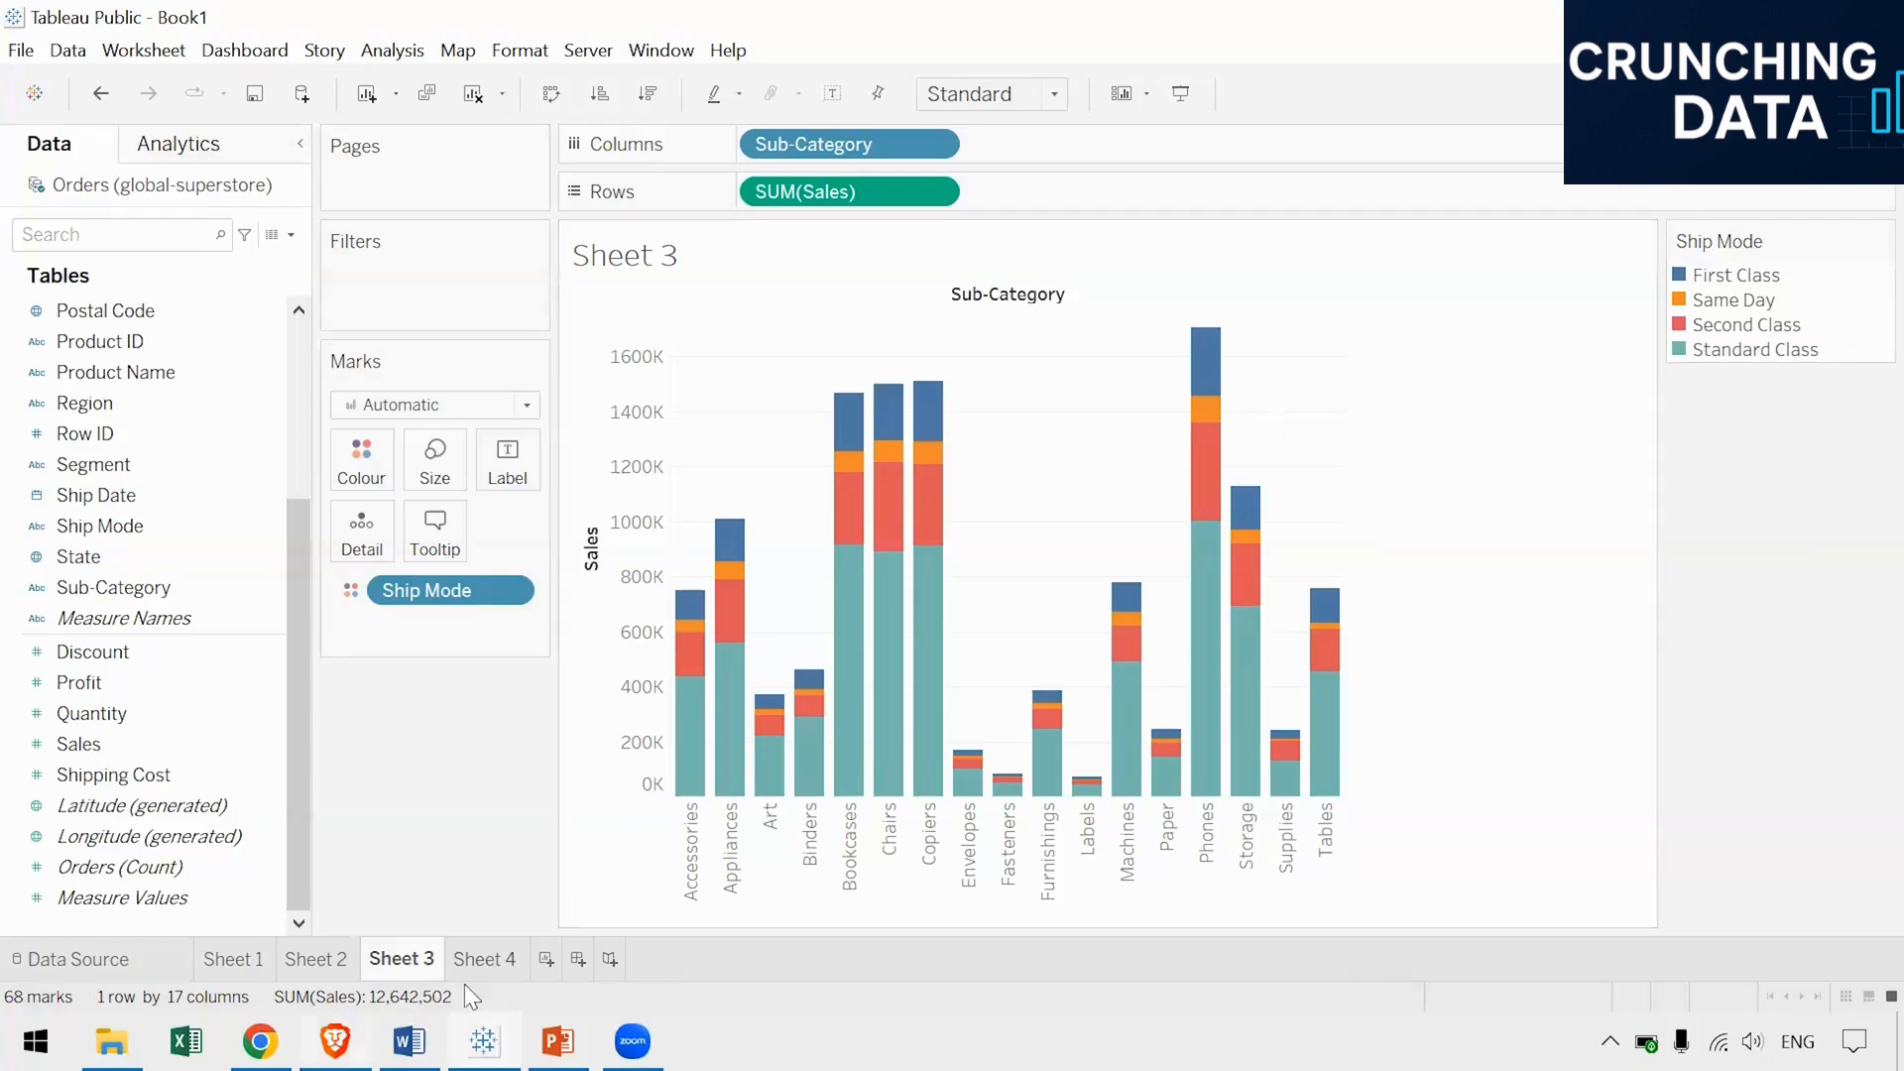
Add the Quantity measure to the rows of the empty Sheet 4
click(474, 954)
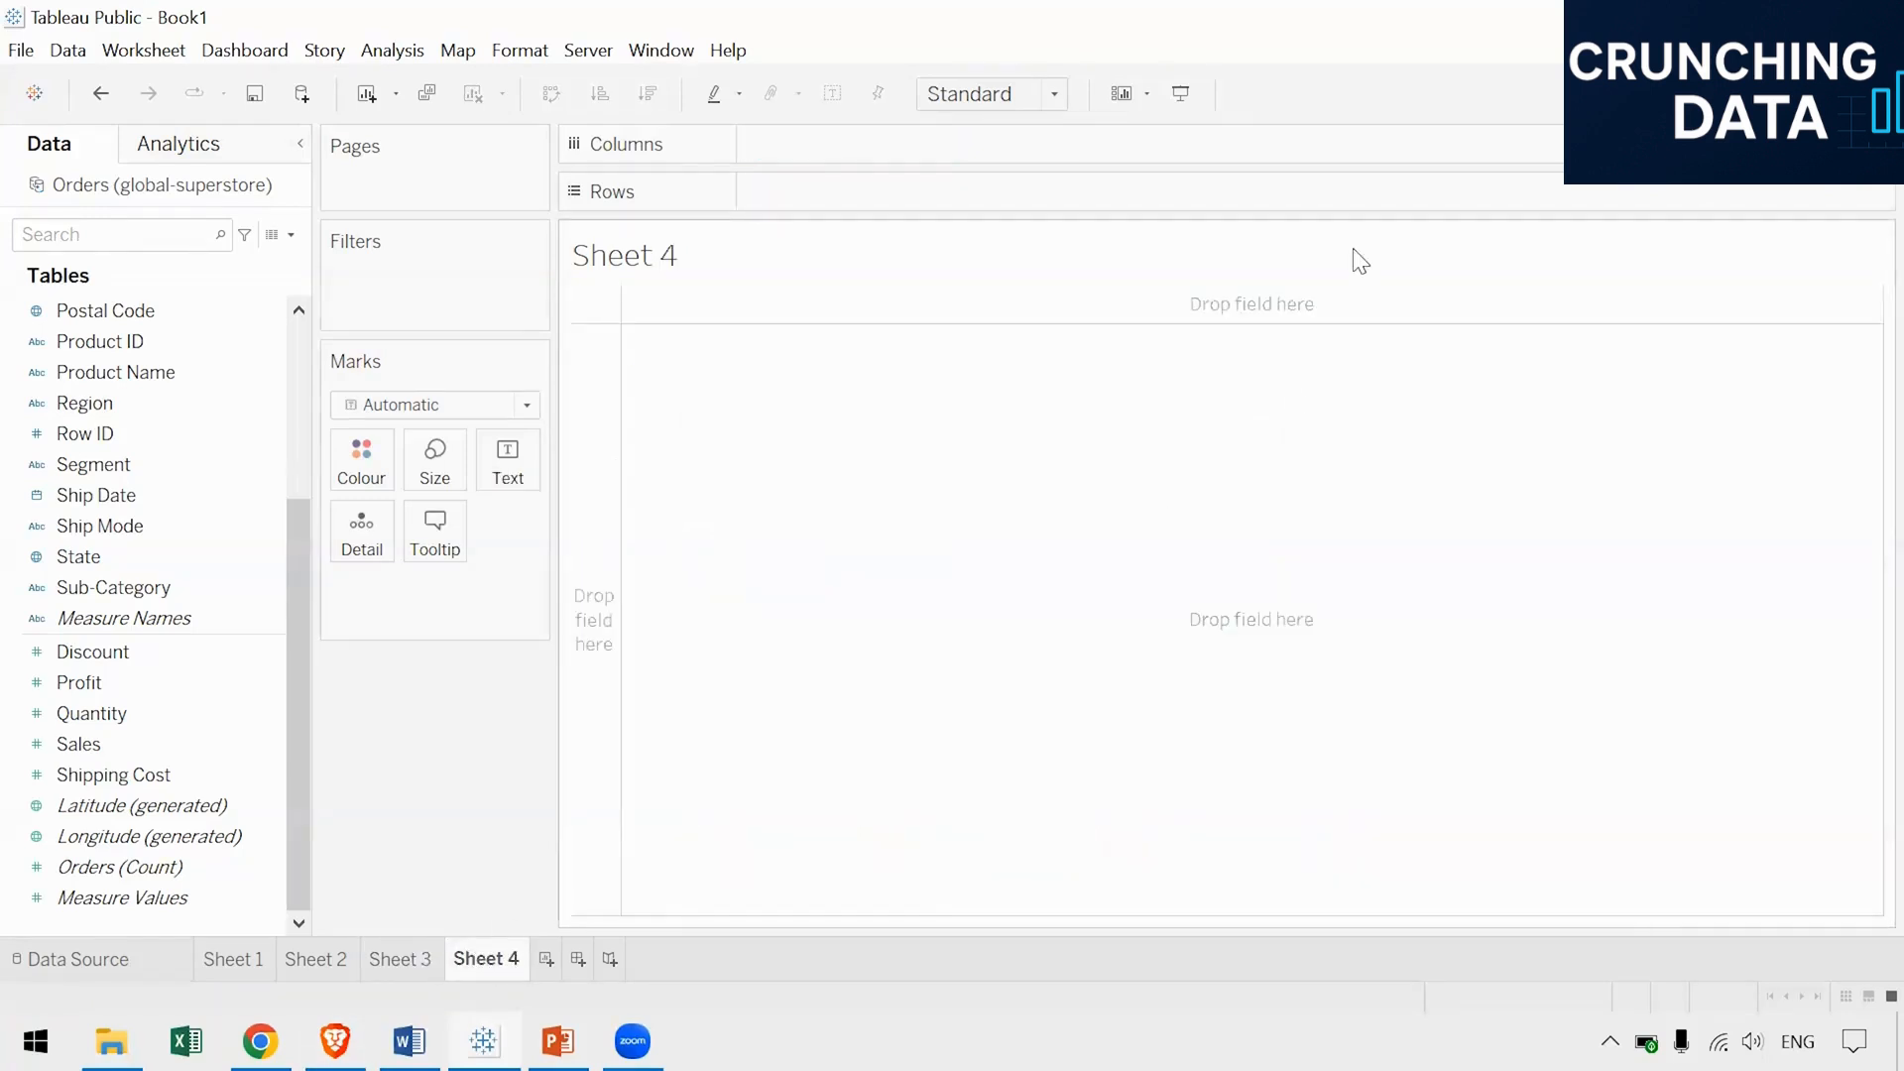
click(208, 841)
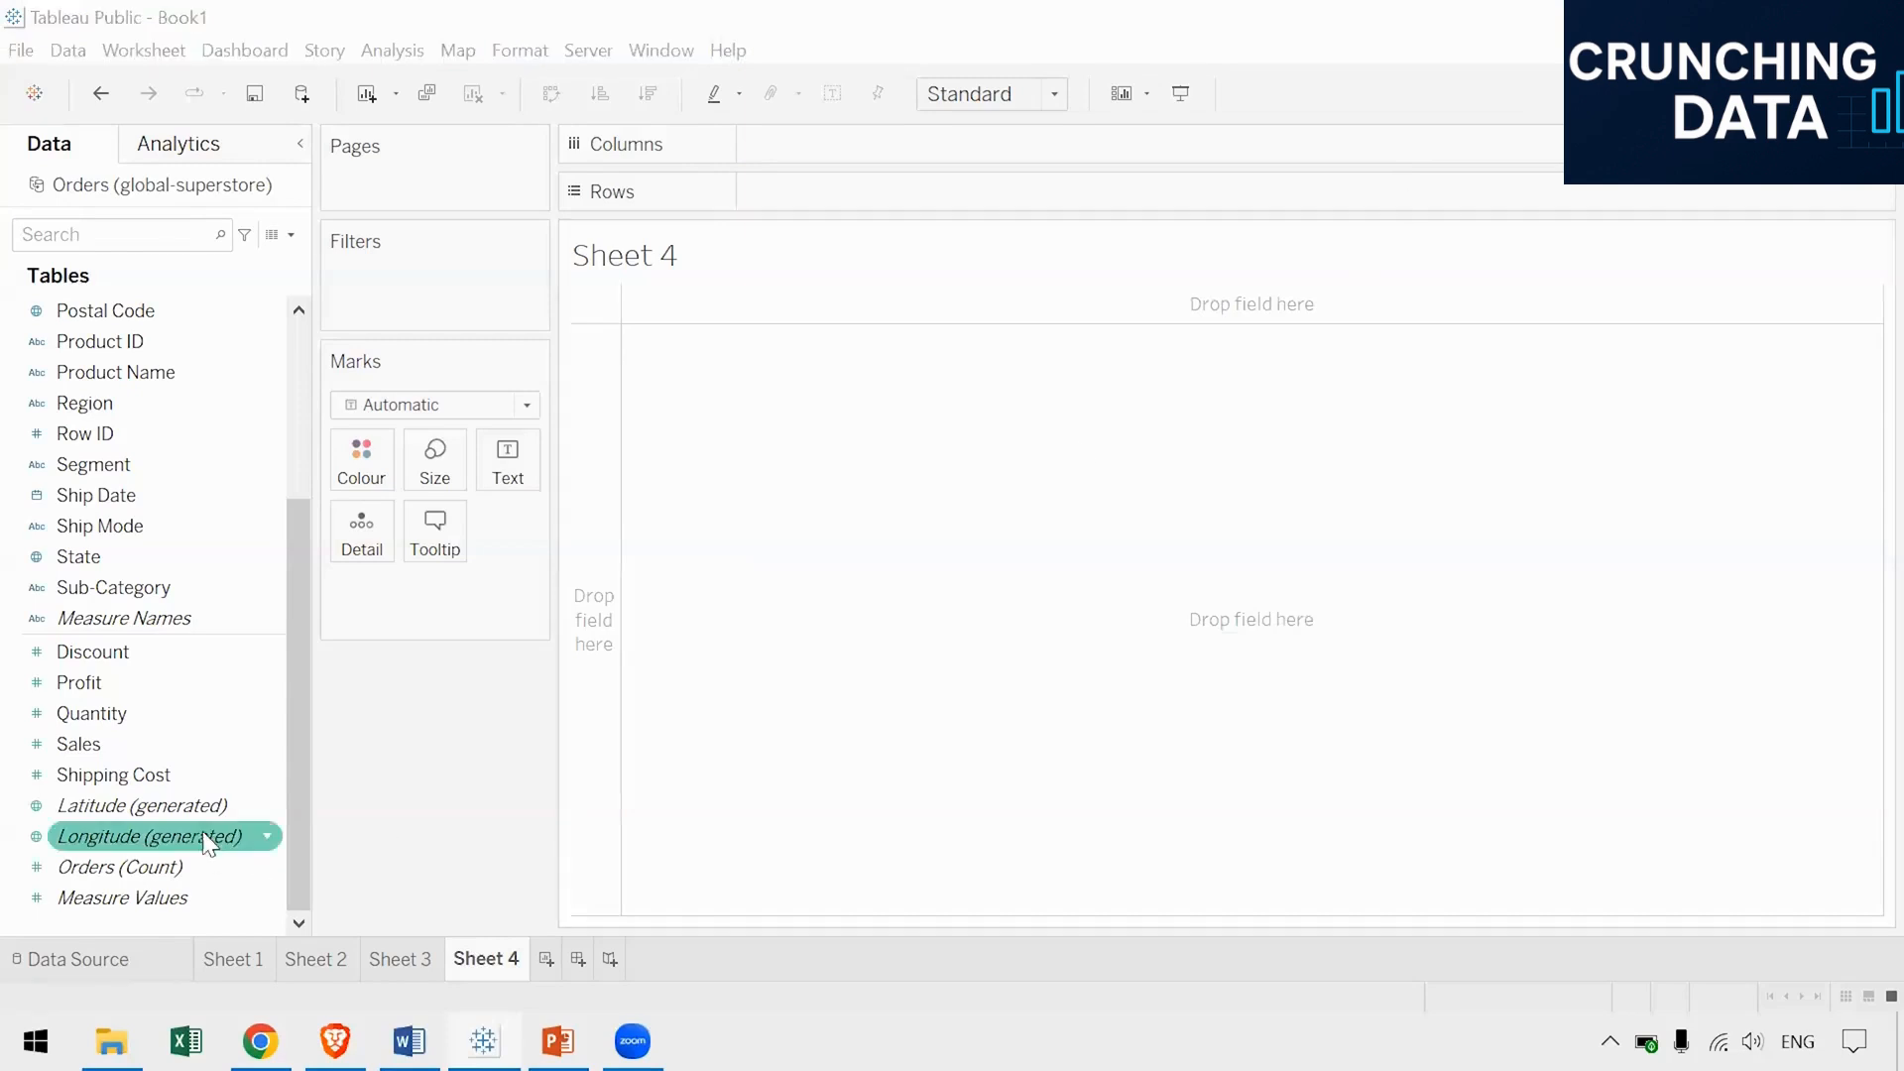
click(188, 787)
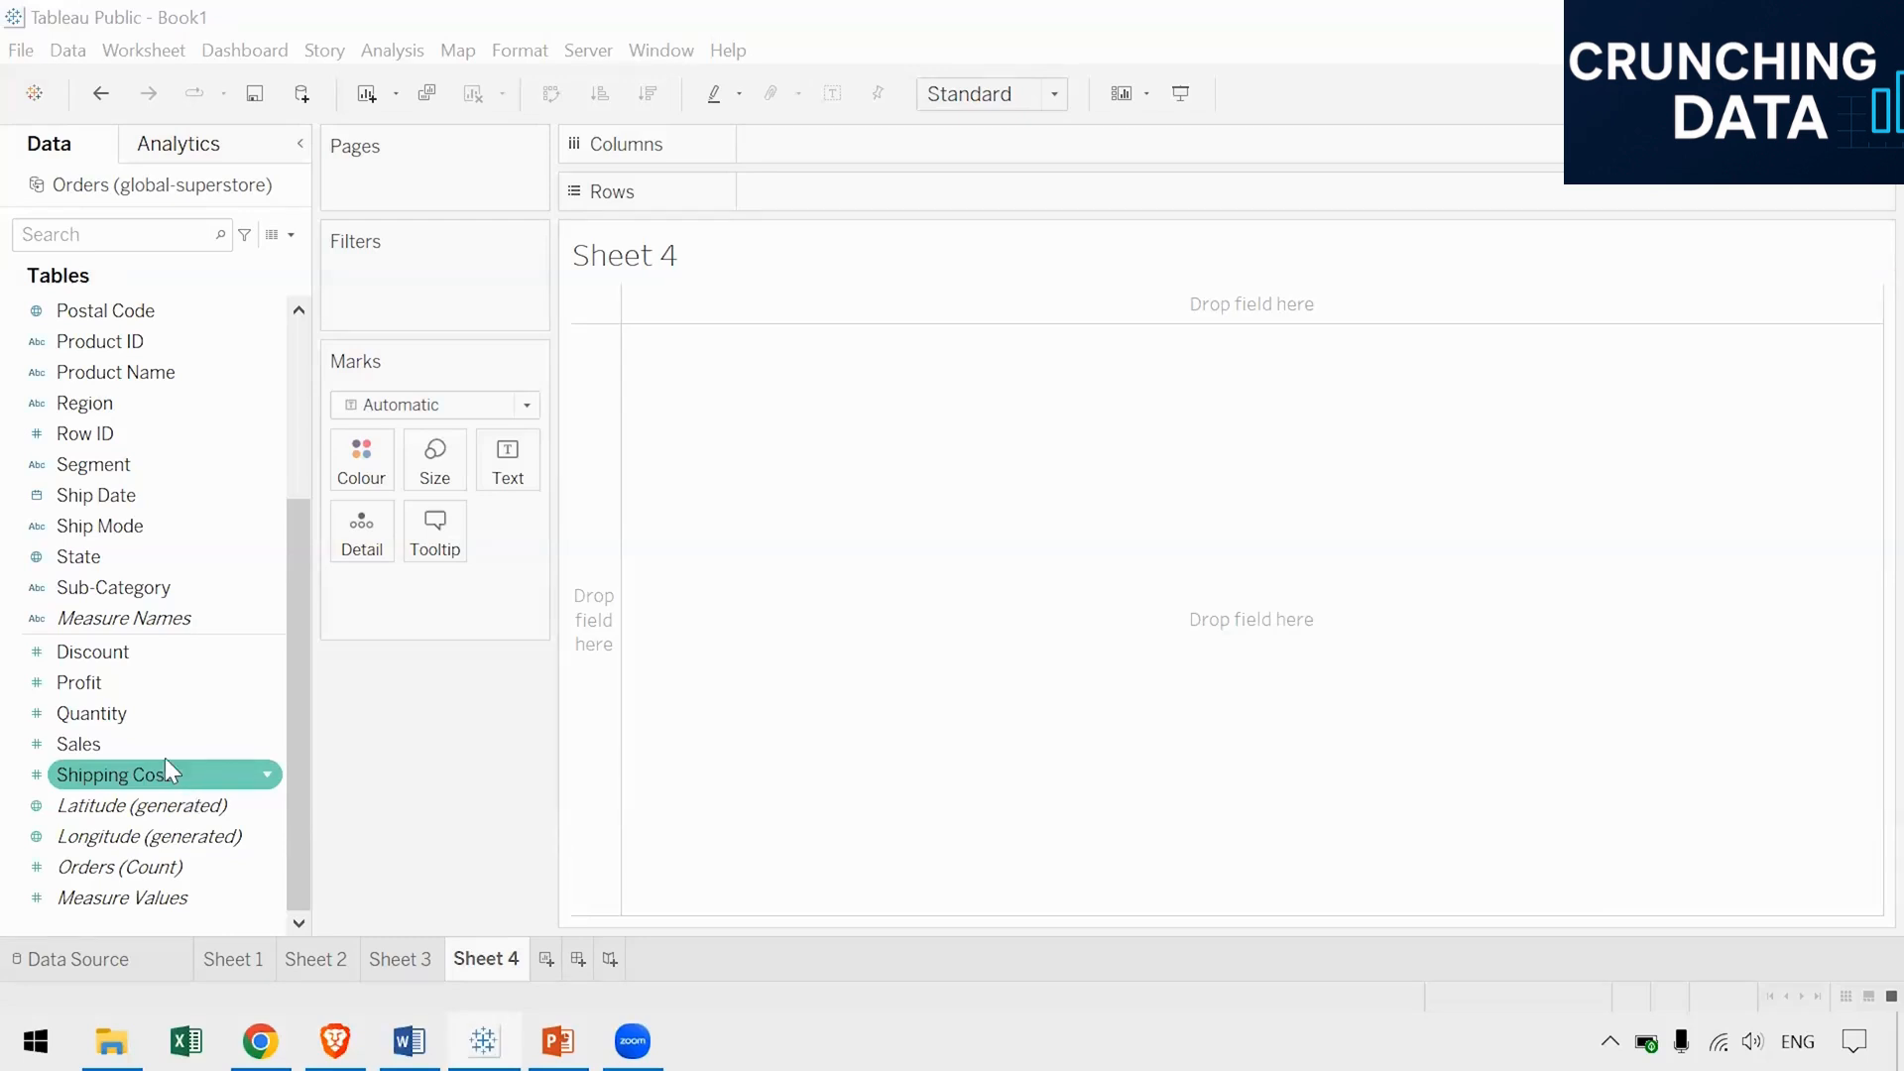
click(167, 657)
click(165, 684)
click(161, 710)
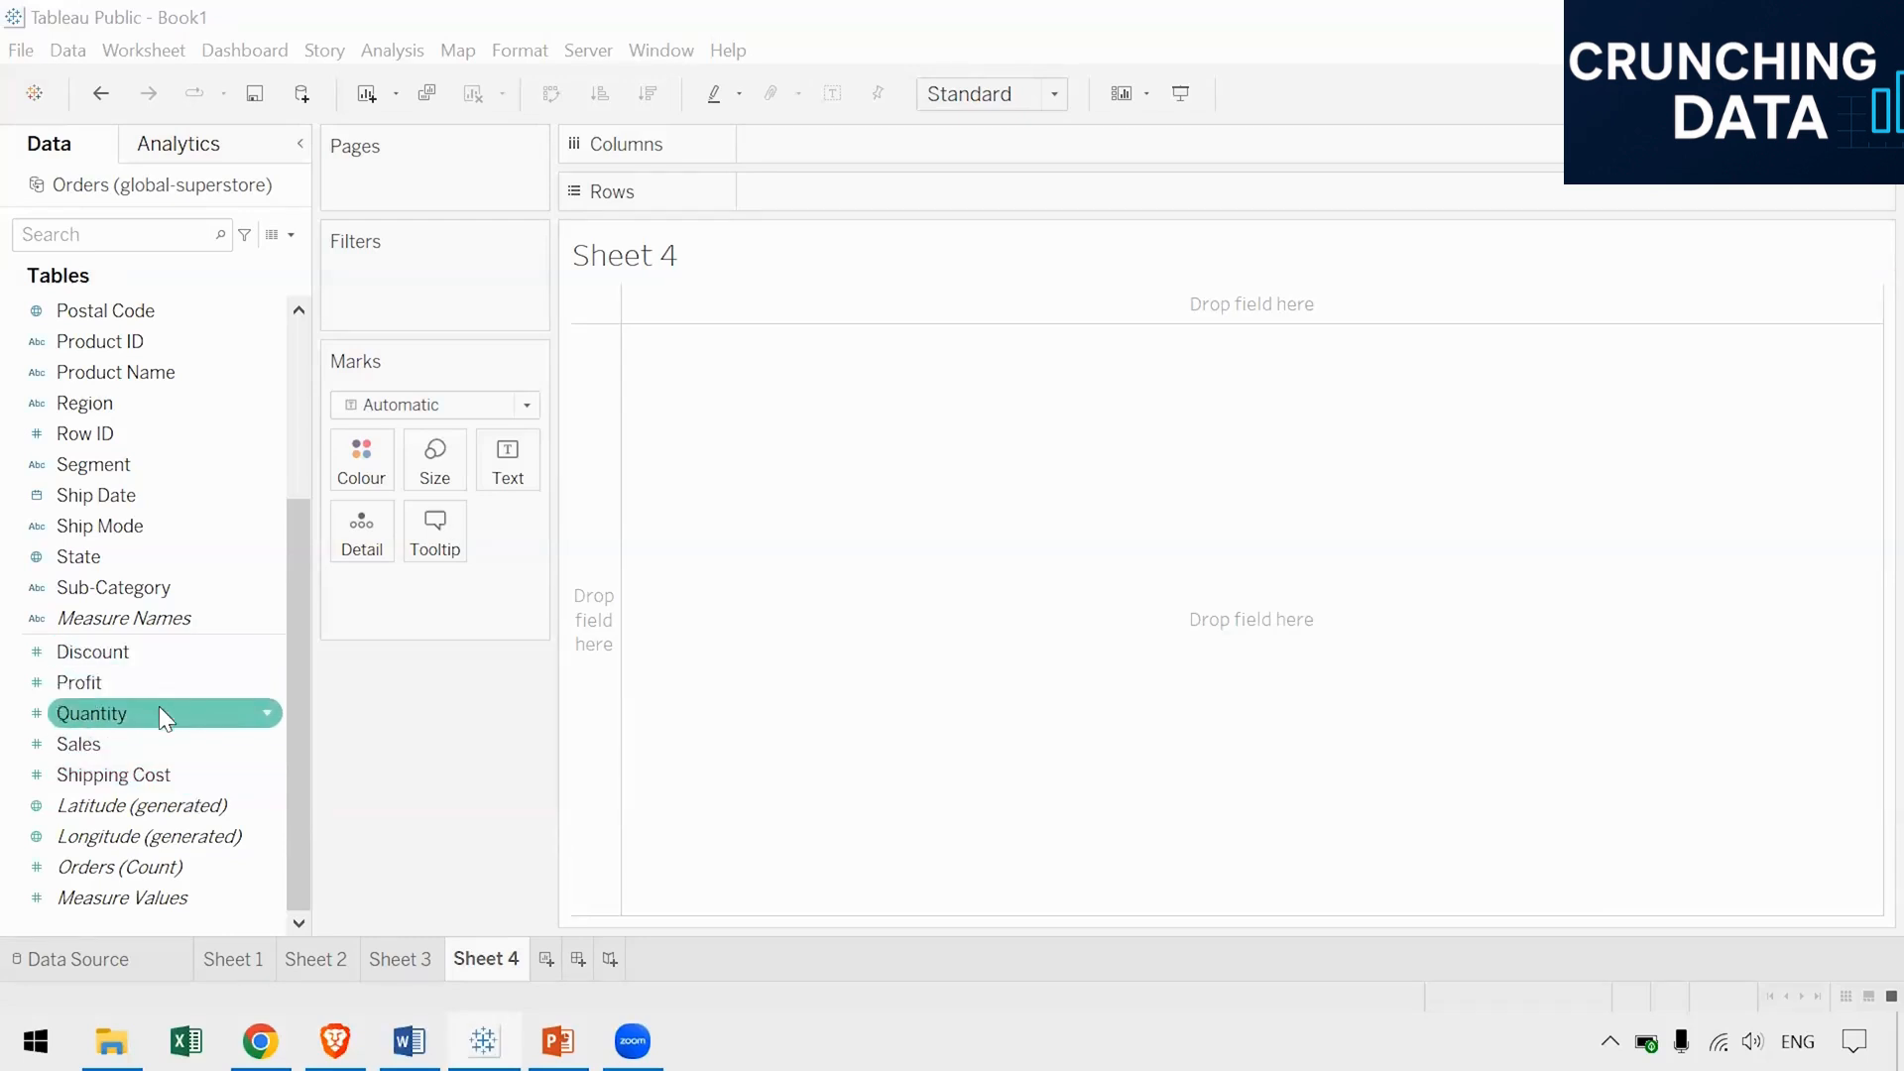
double_click(161, 708)
Add the Category dimension to Sheet 4 to split the quantity bar by category
click(157, 655)
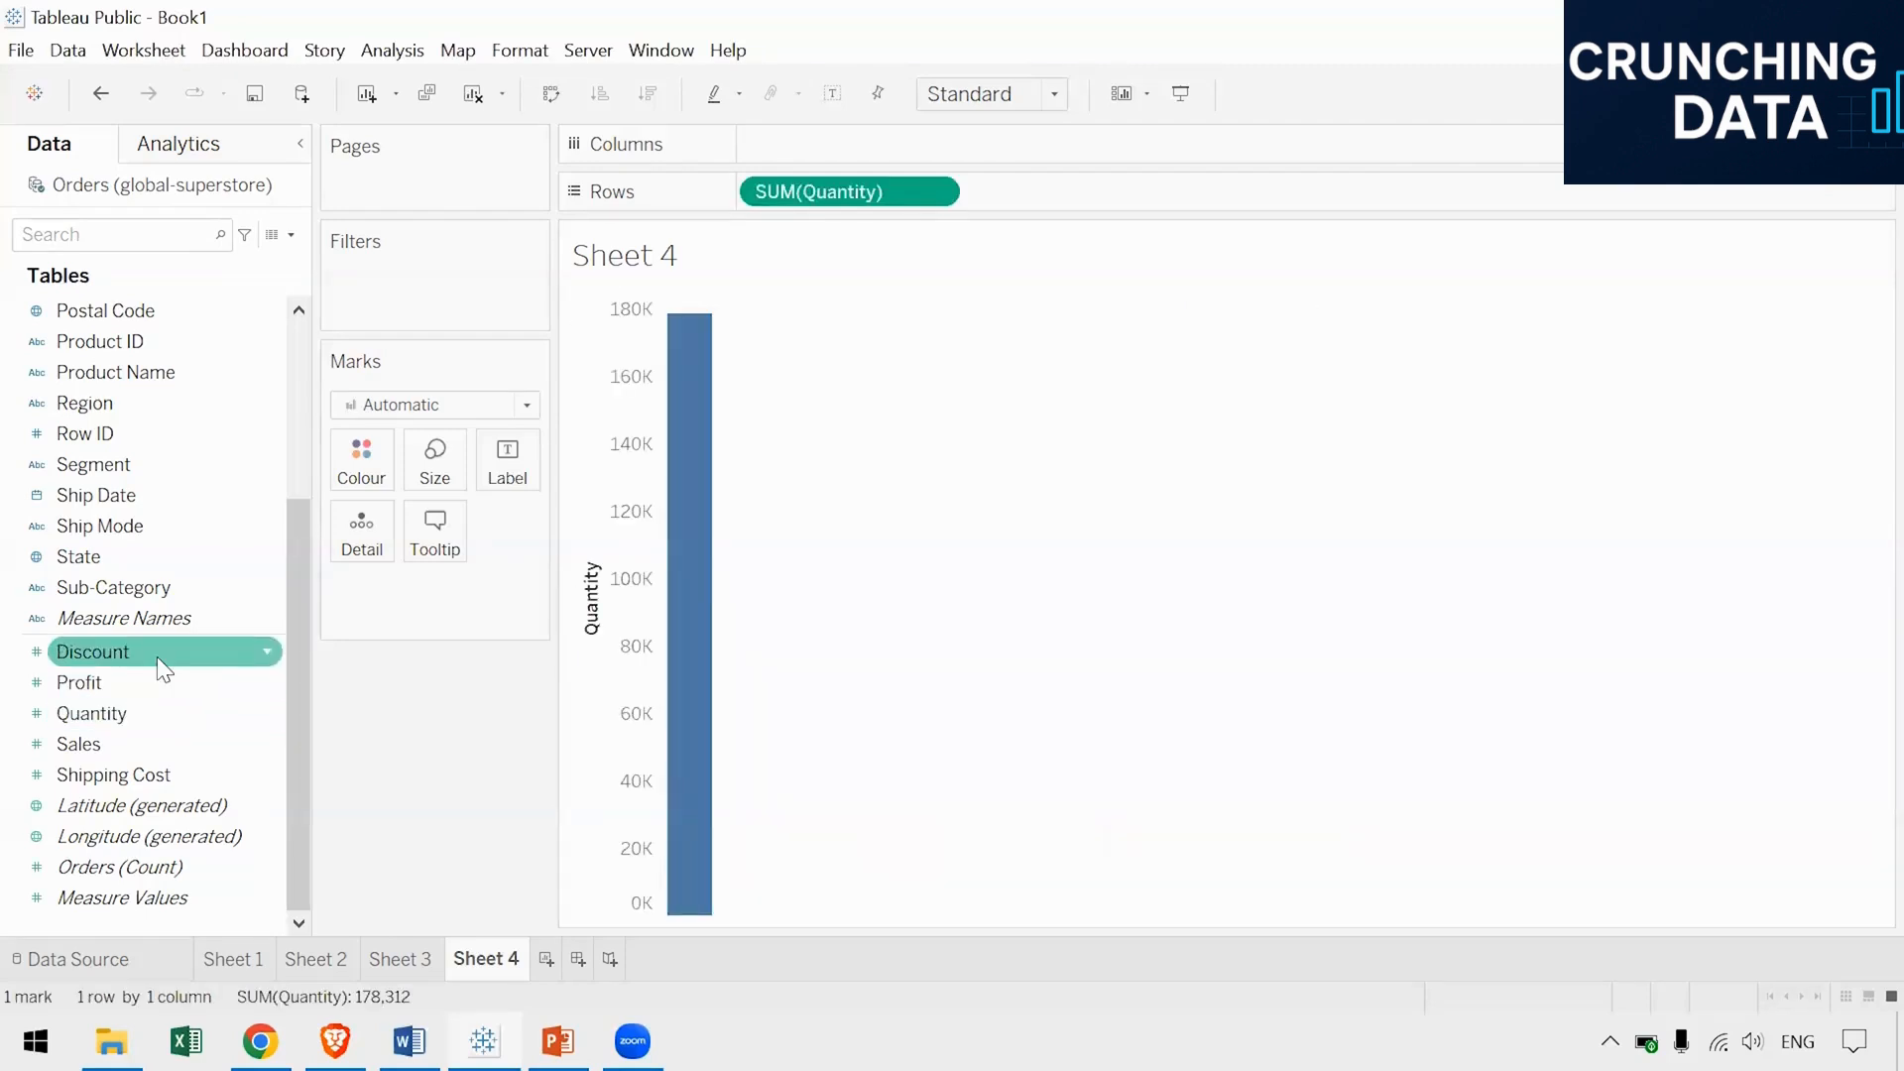
scroll(157, 656, up, 1)
click(157, 655)
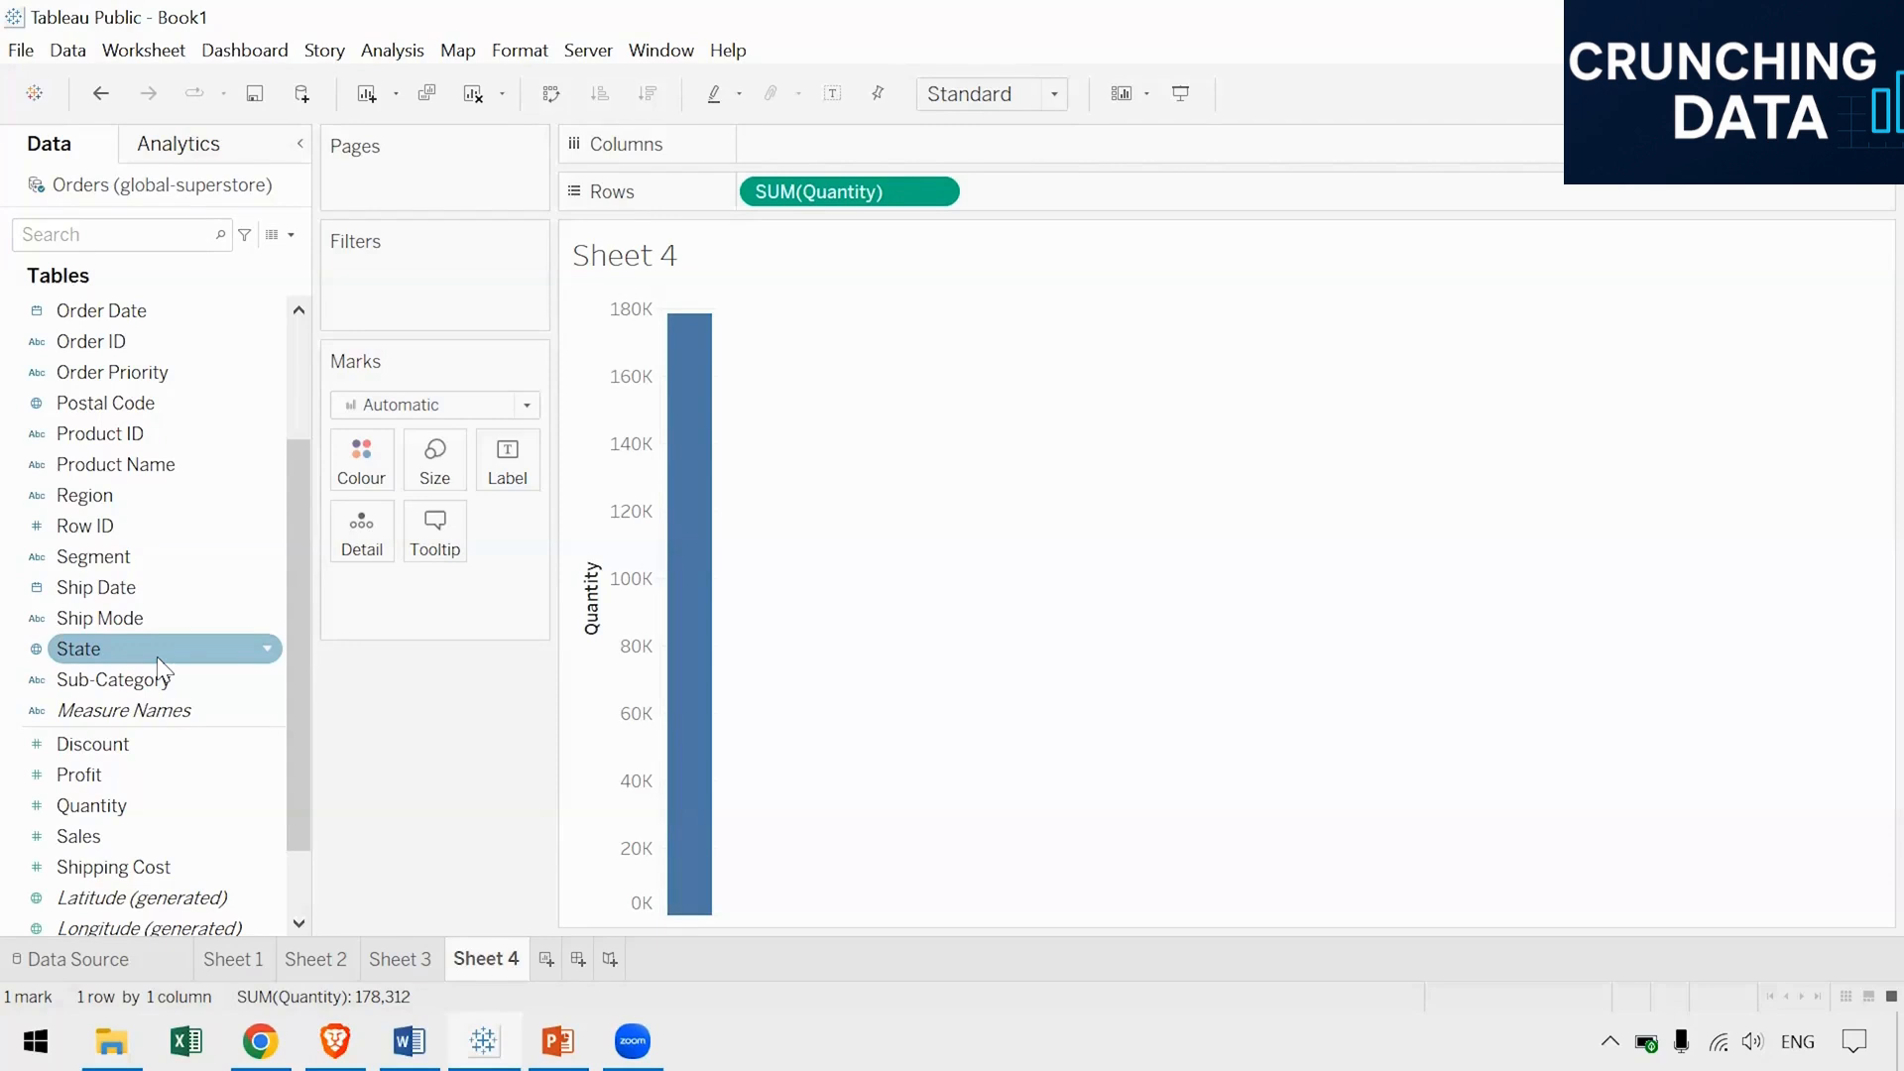
scroll(160, 649, up, 2)
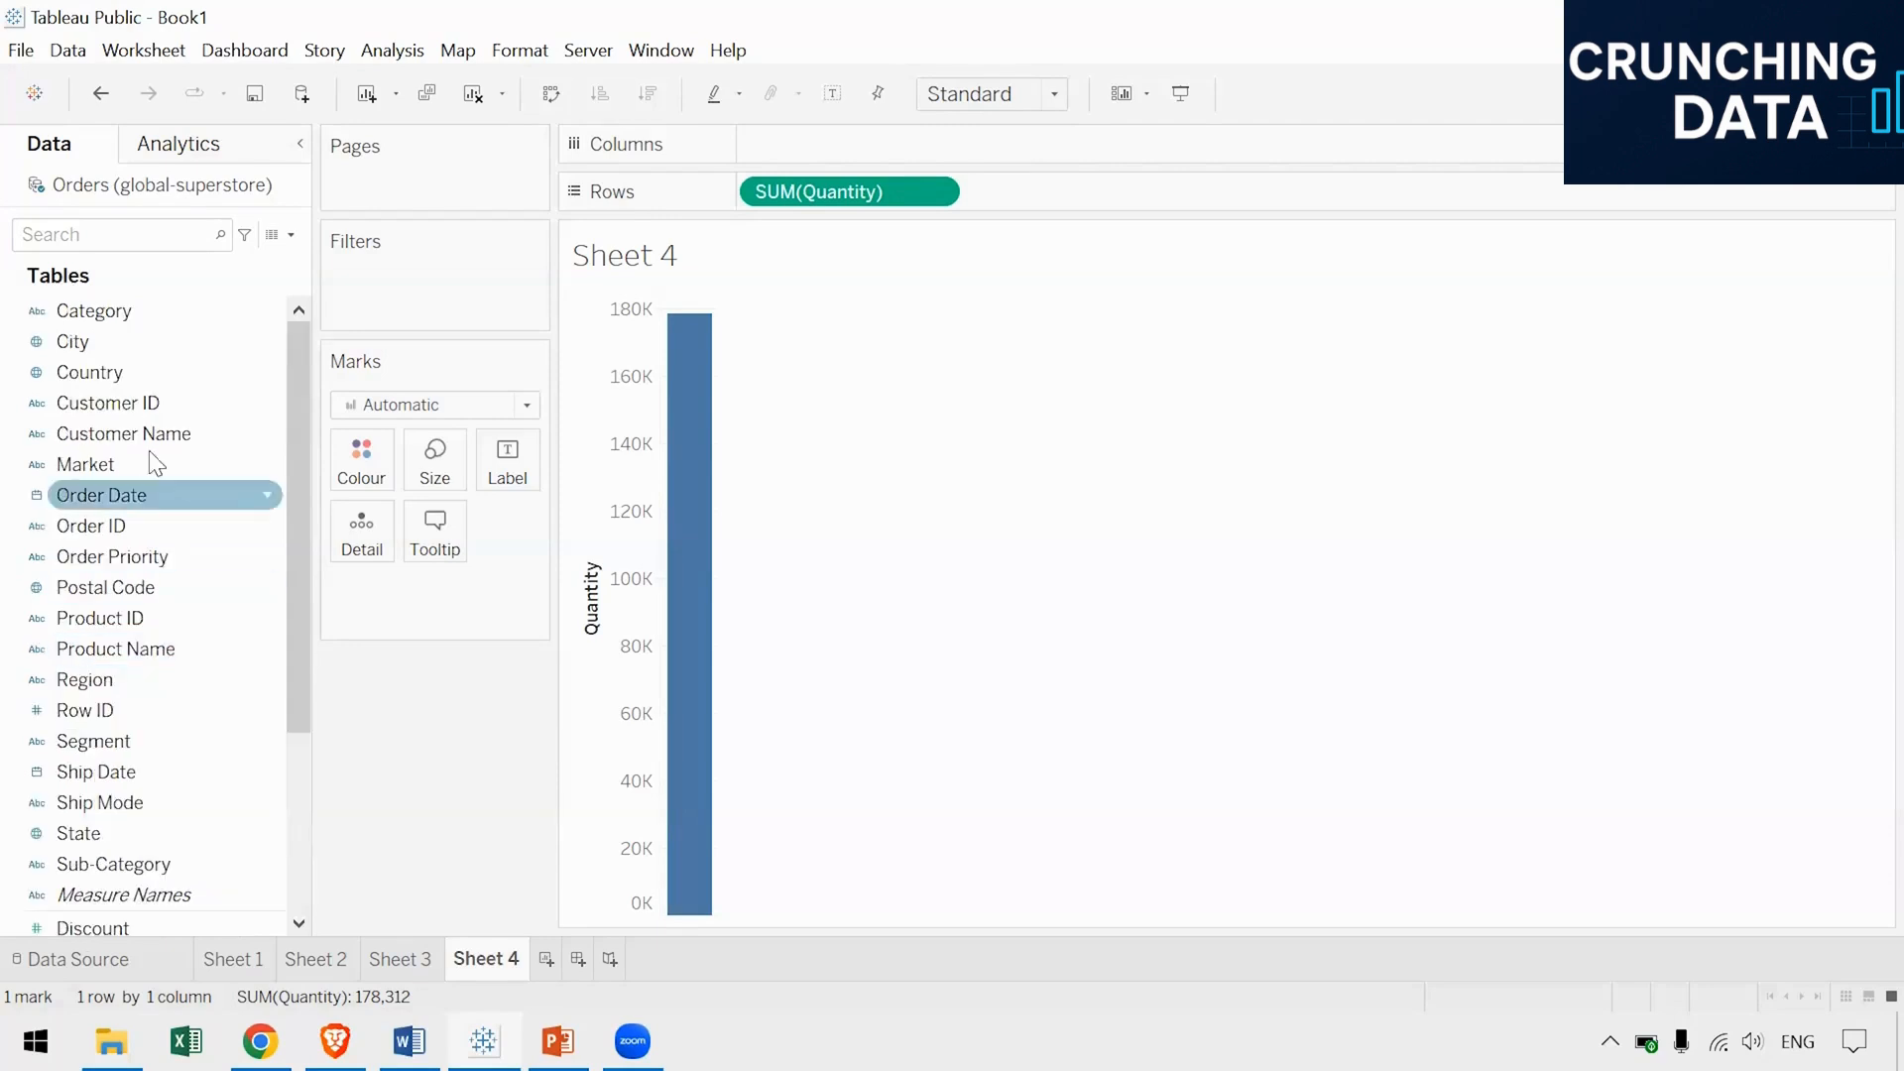
click(177, 316)
double_click(176, 312)
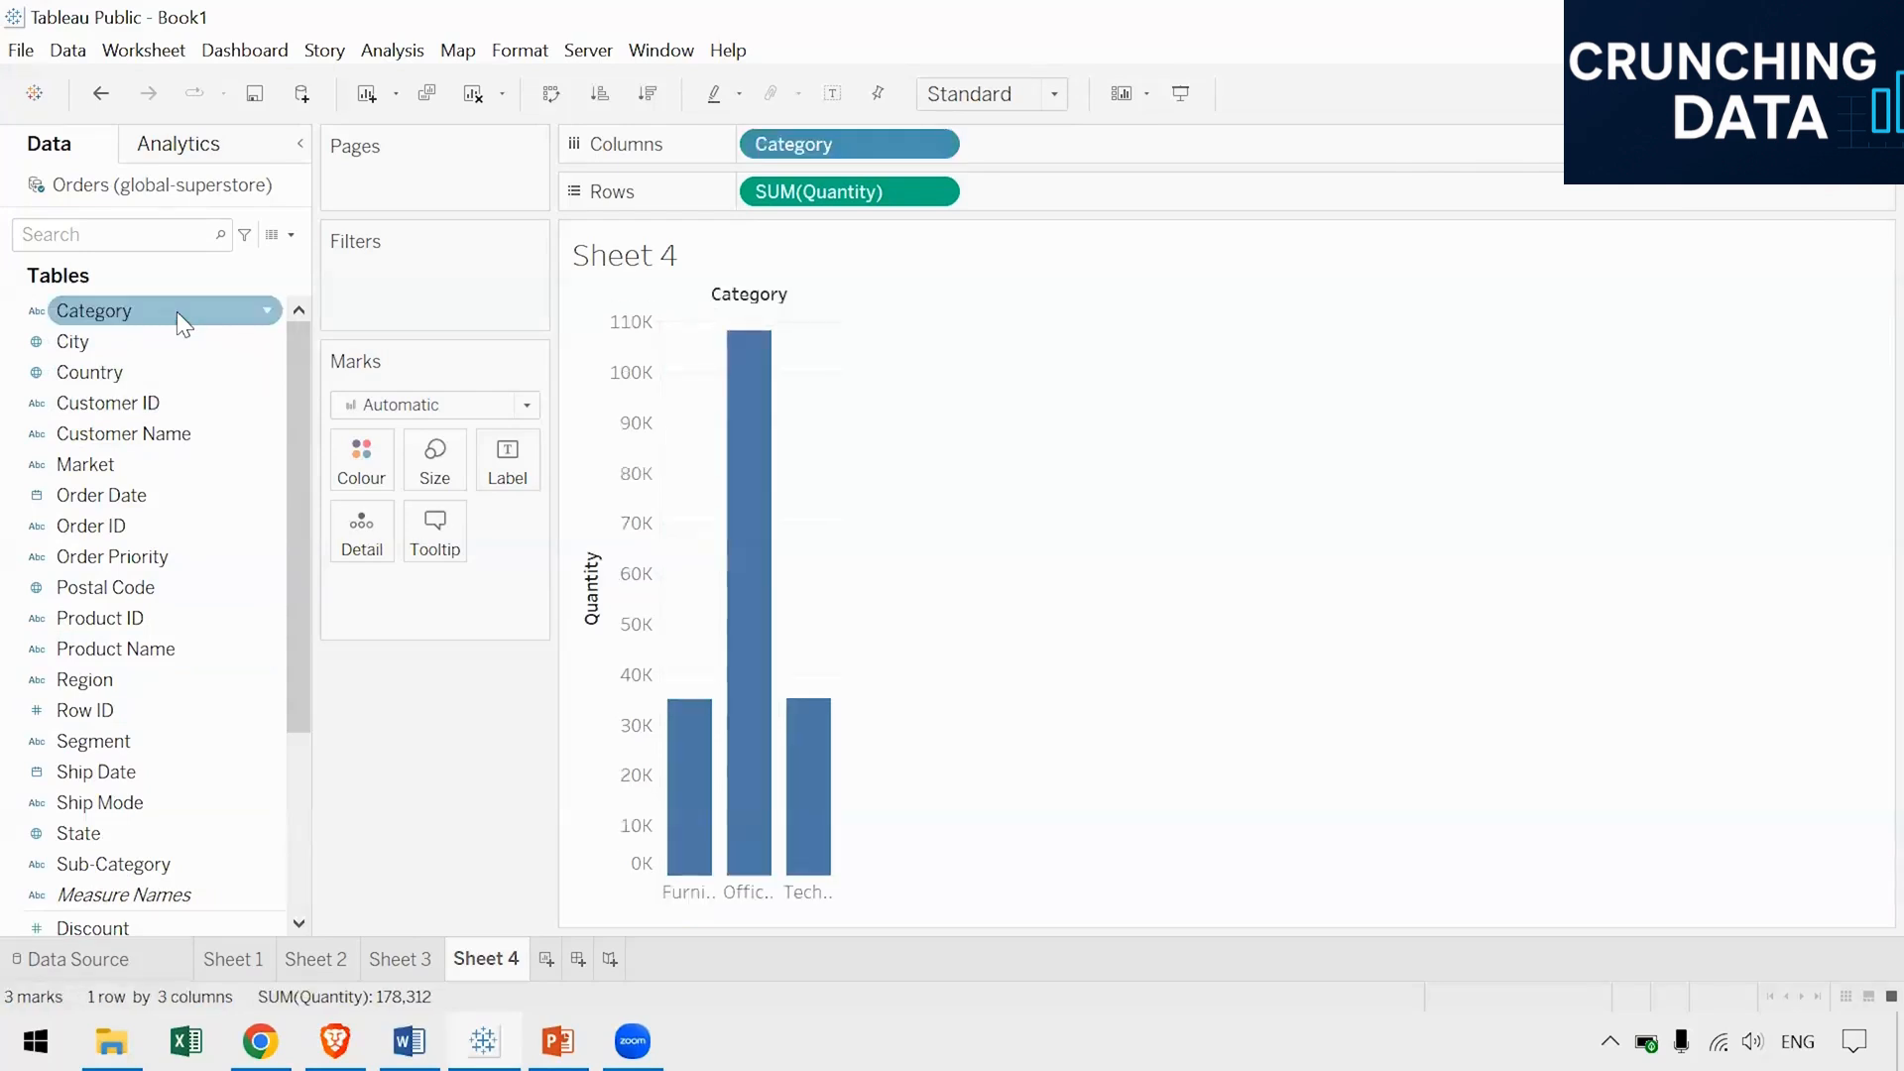
Add Sub-Category to Sheet 4's columns to break each category's quantity into sub-categories
mouse_move(762, 635)
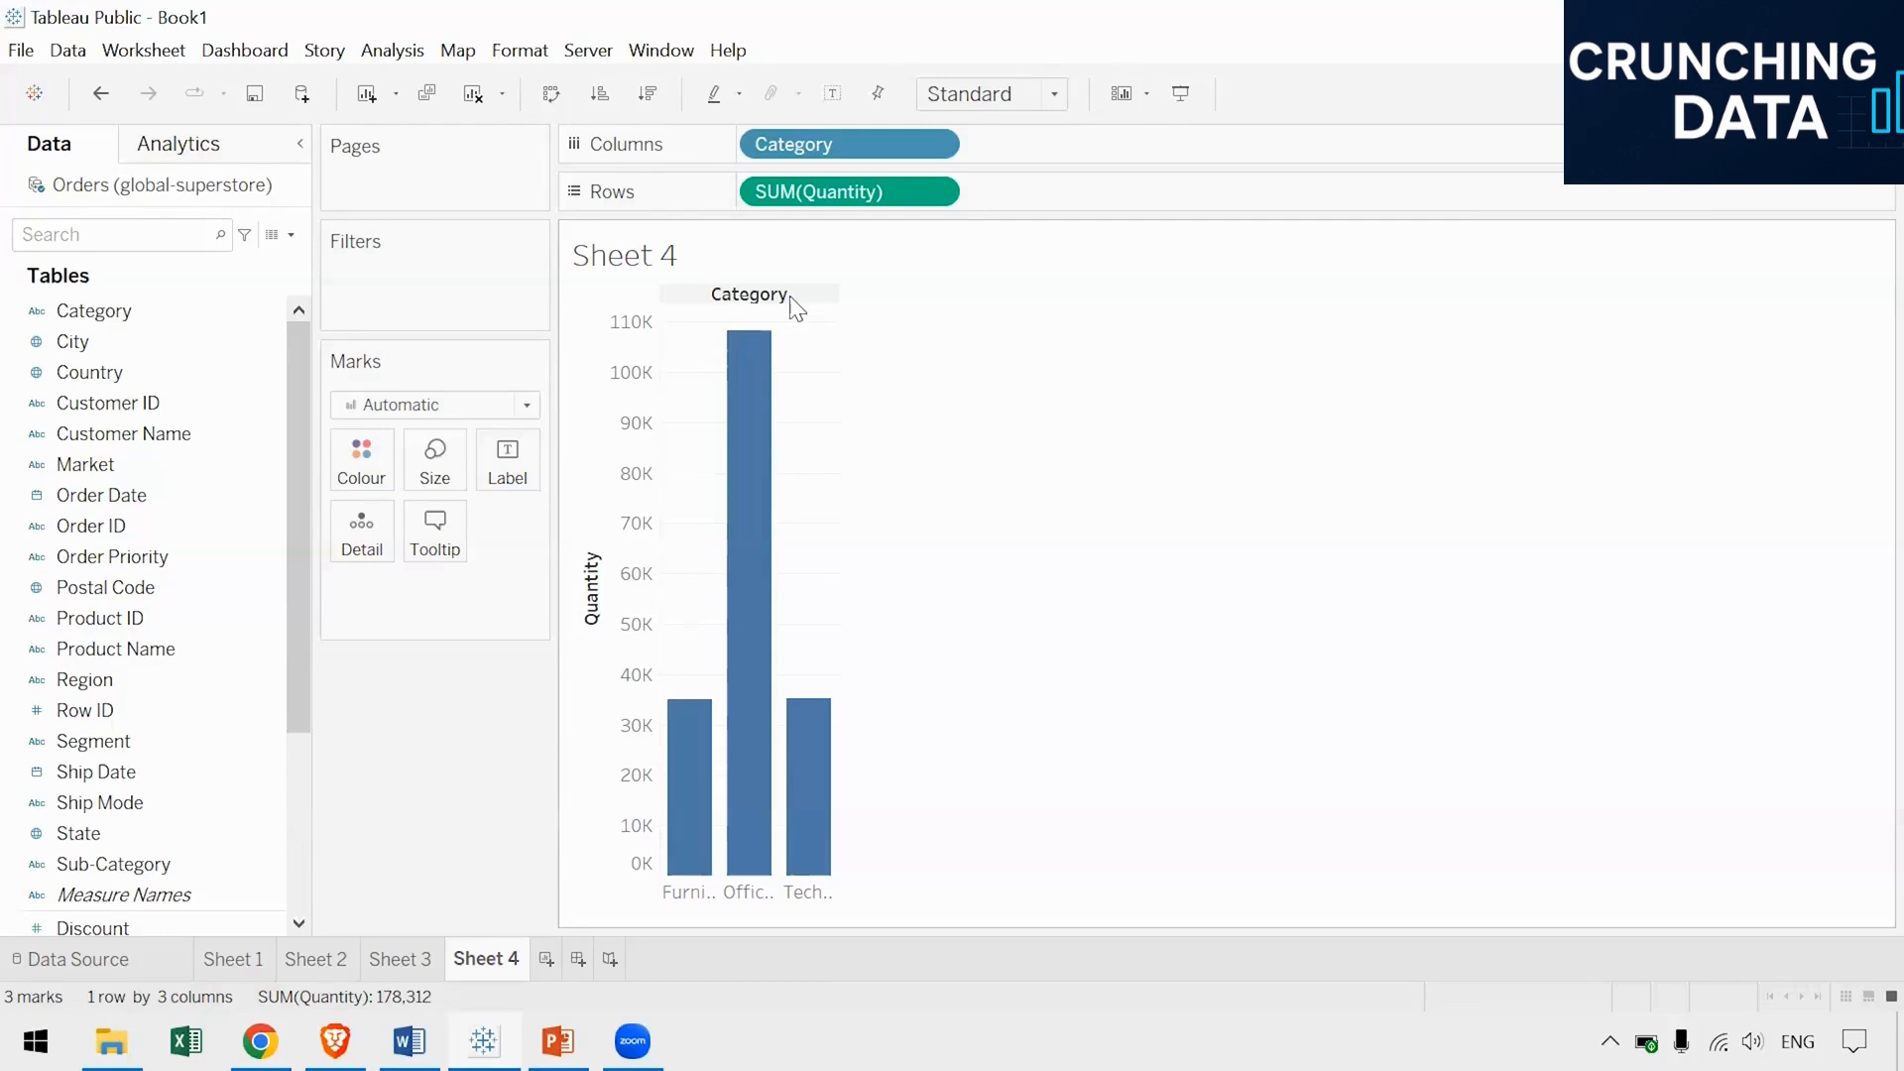
click(142, 868)
double_click(141, 867)
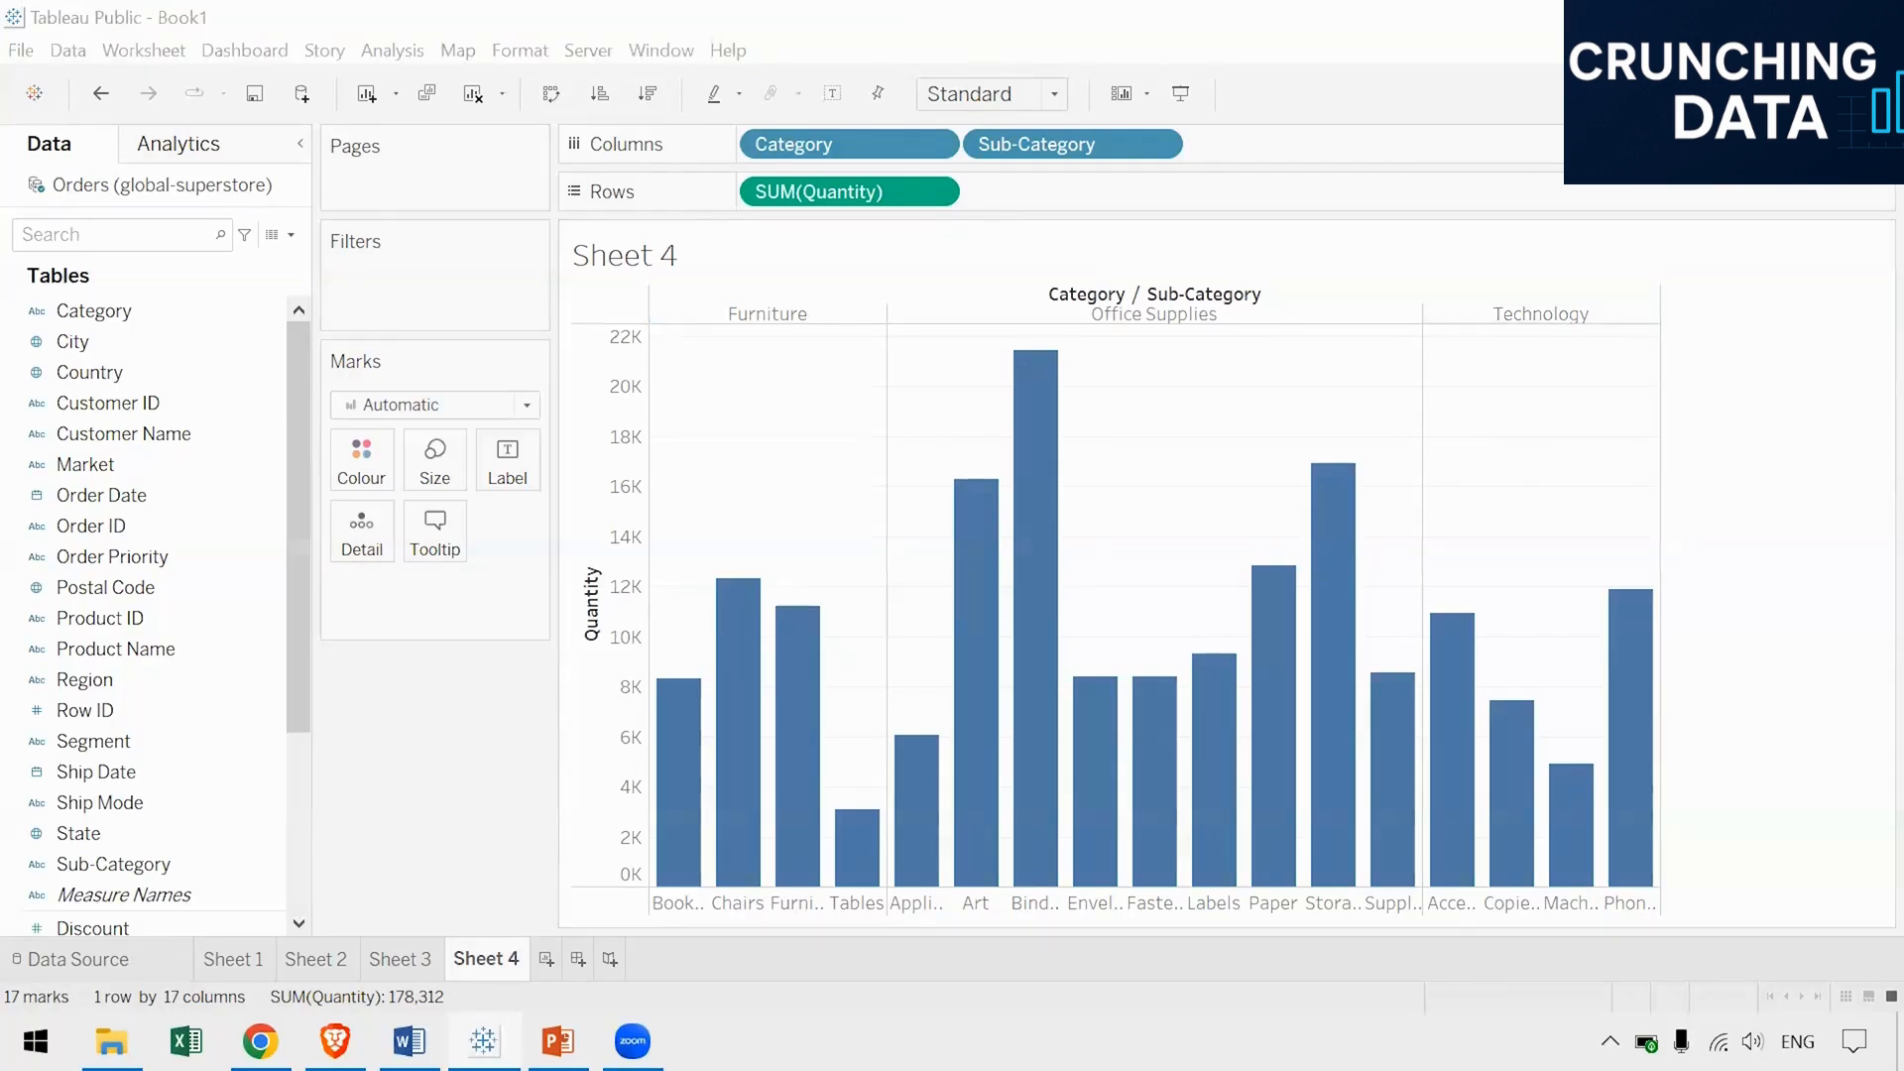
Convert Sheet 4's quantity chart to stacked bars coloured by Sub-Category and check its segments against the legend
click(1843, 94)
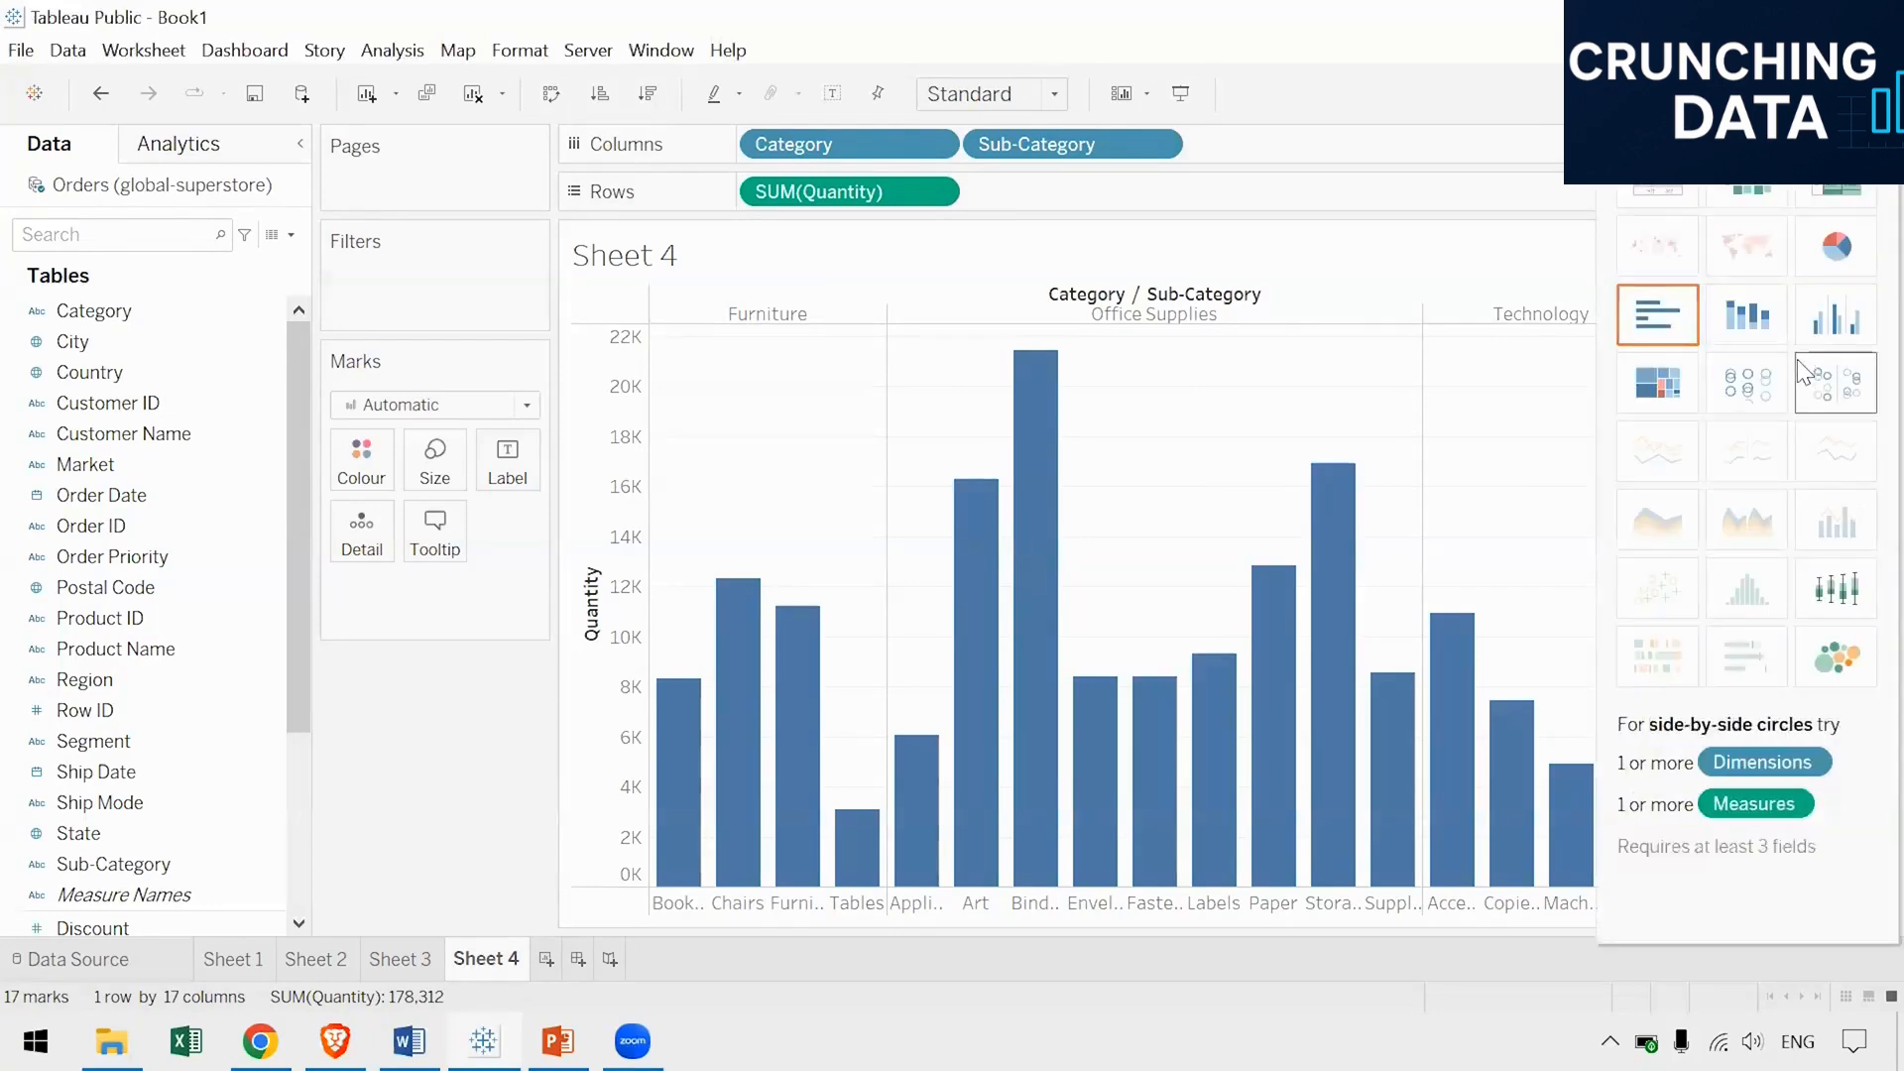
click(1772, 308)
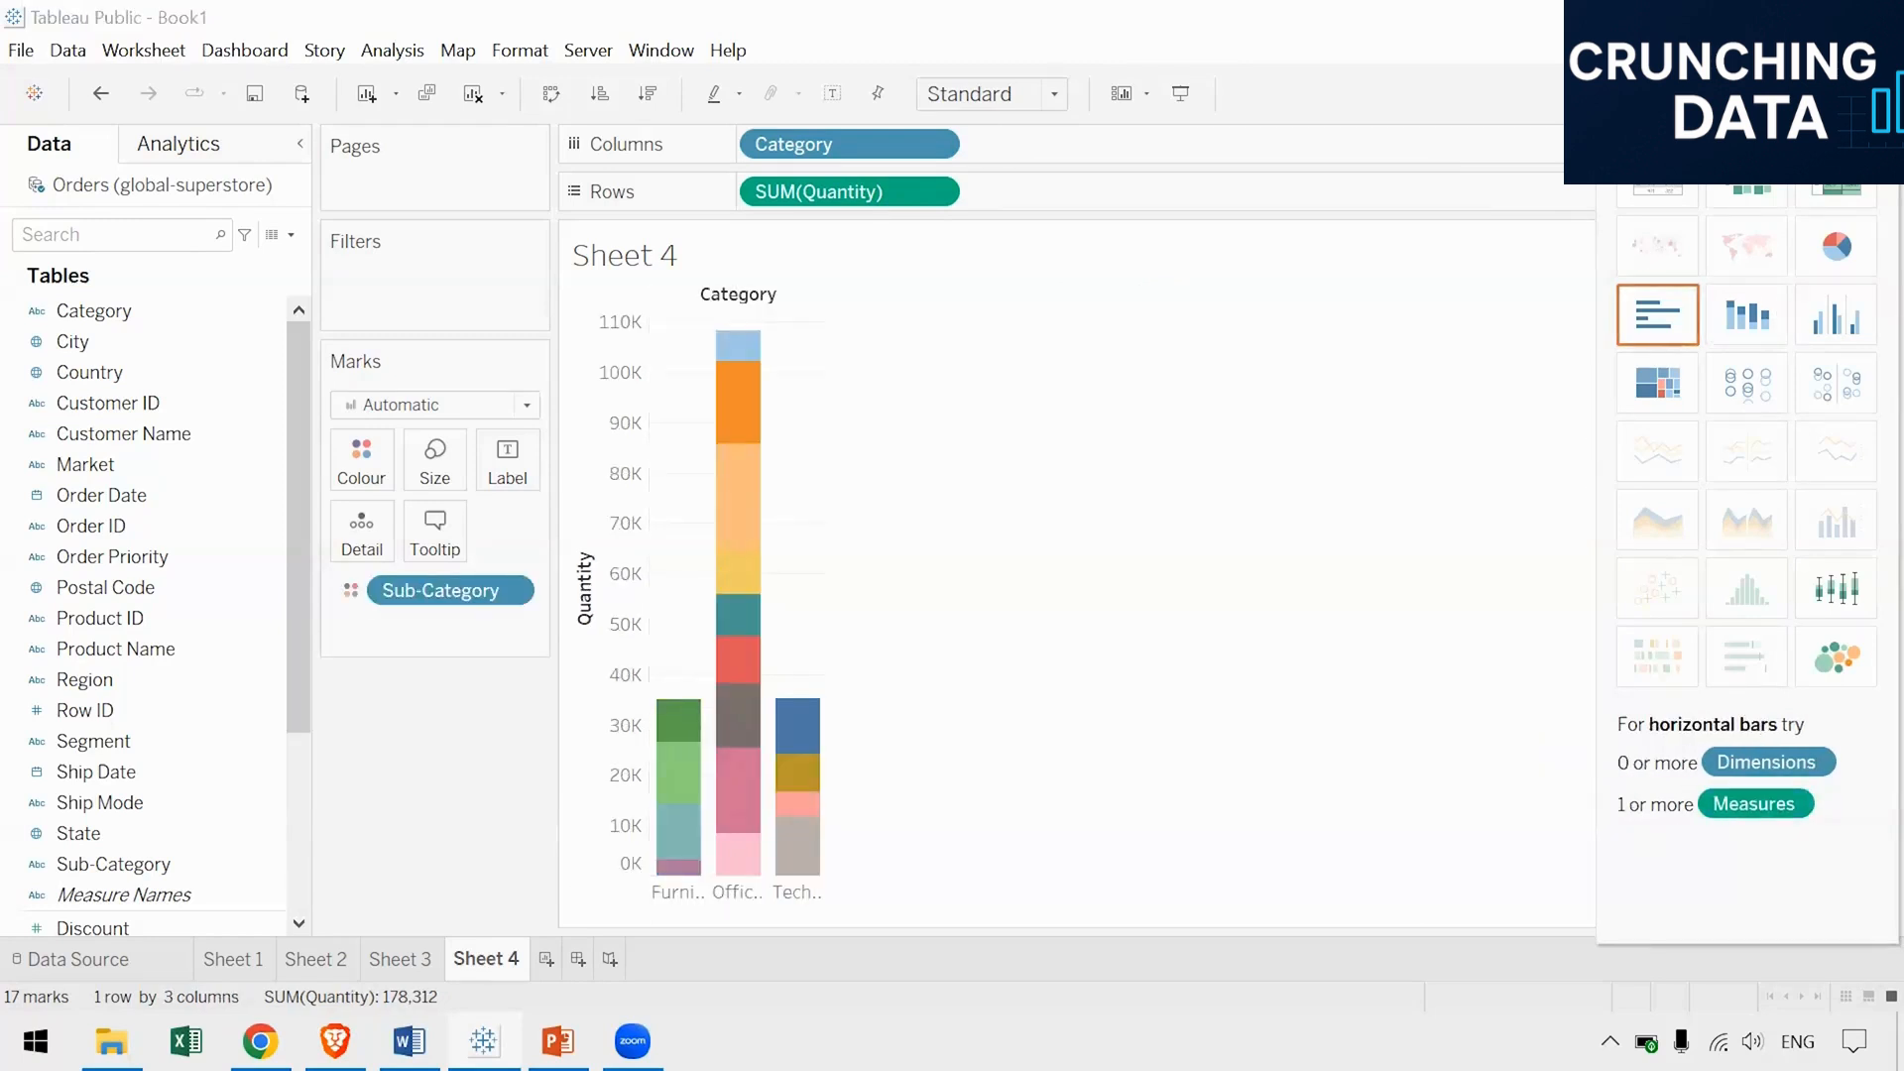
click(1843, 93)
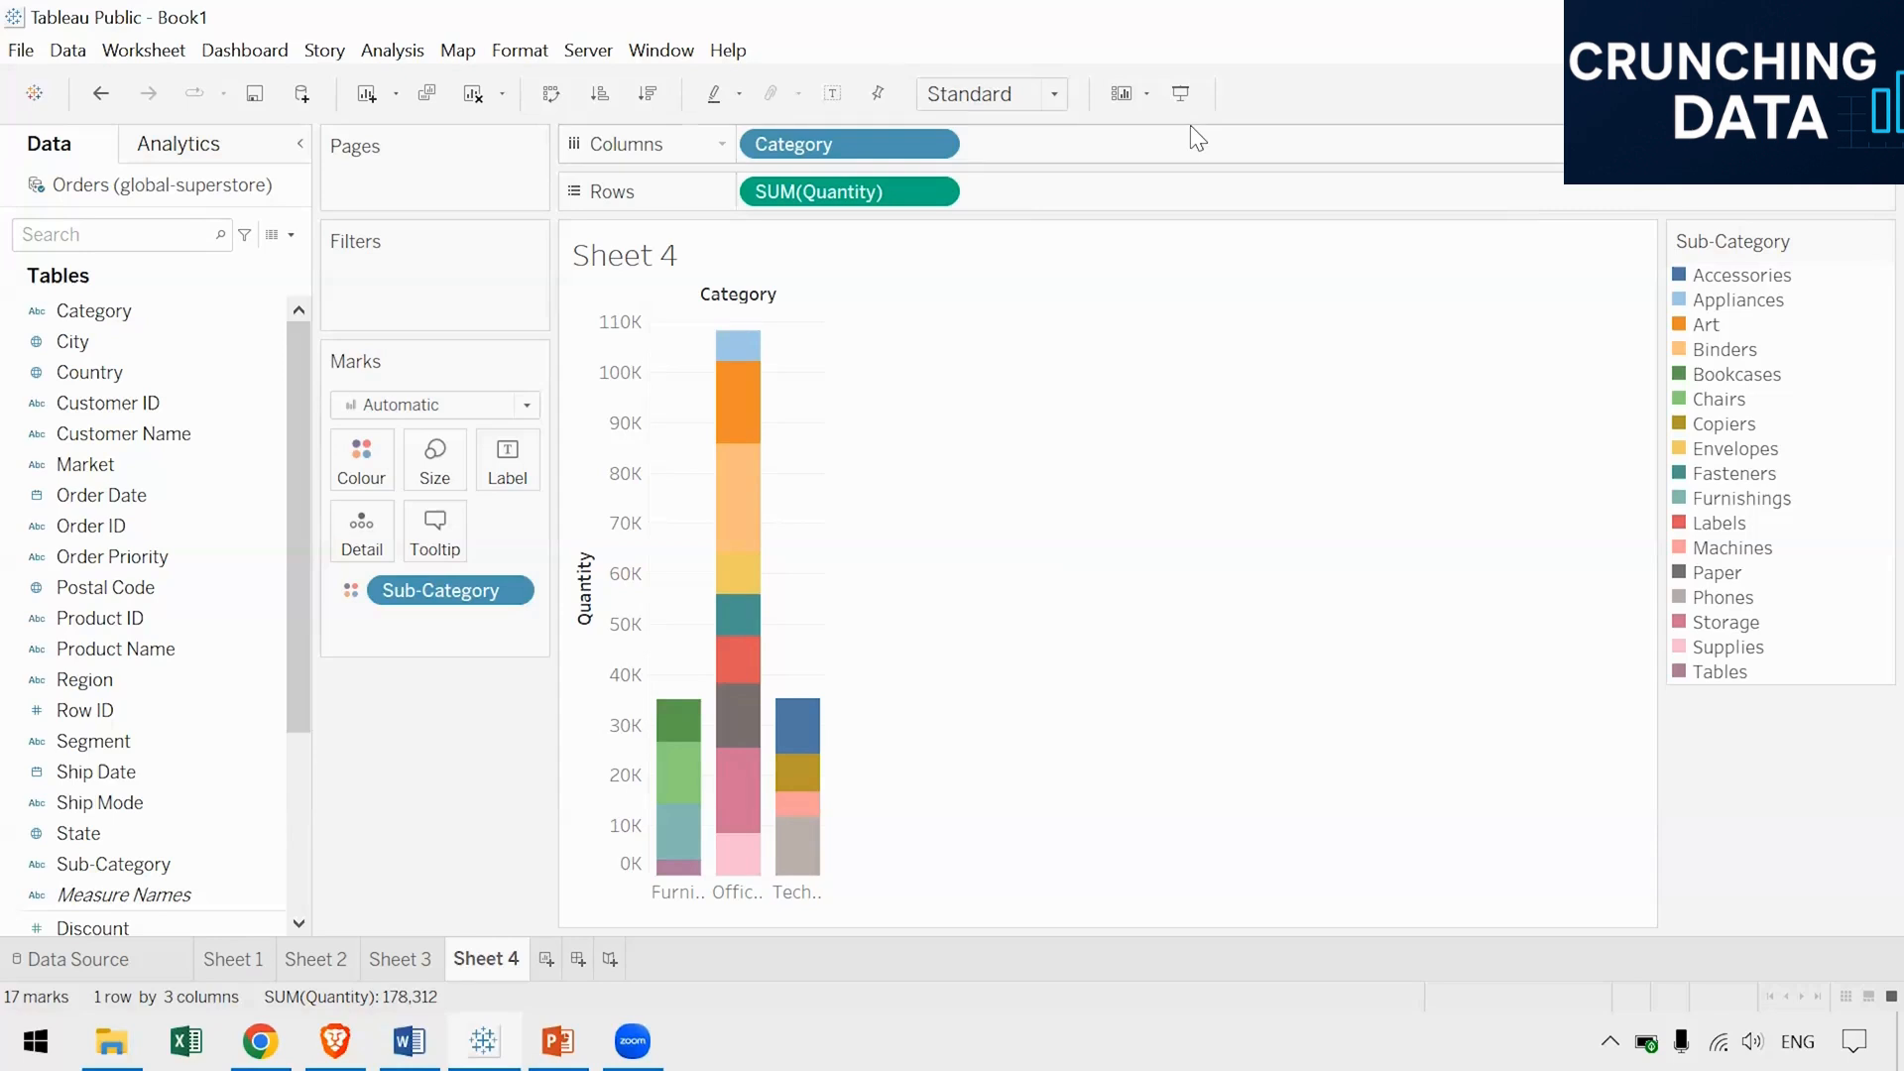
mouse_move(672, 769)
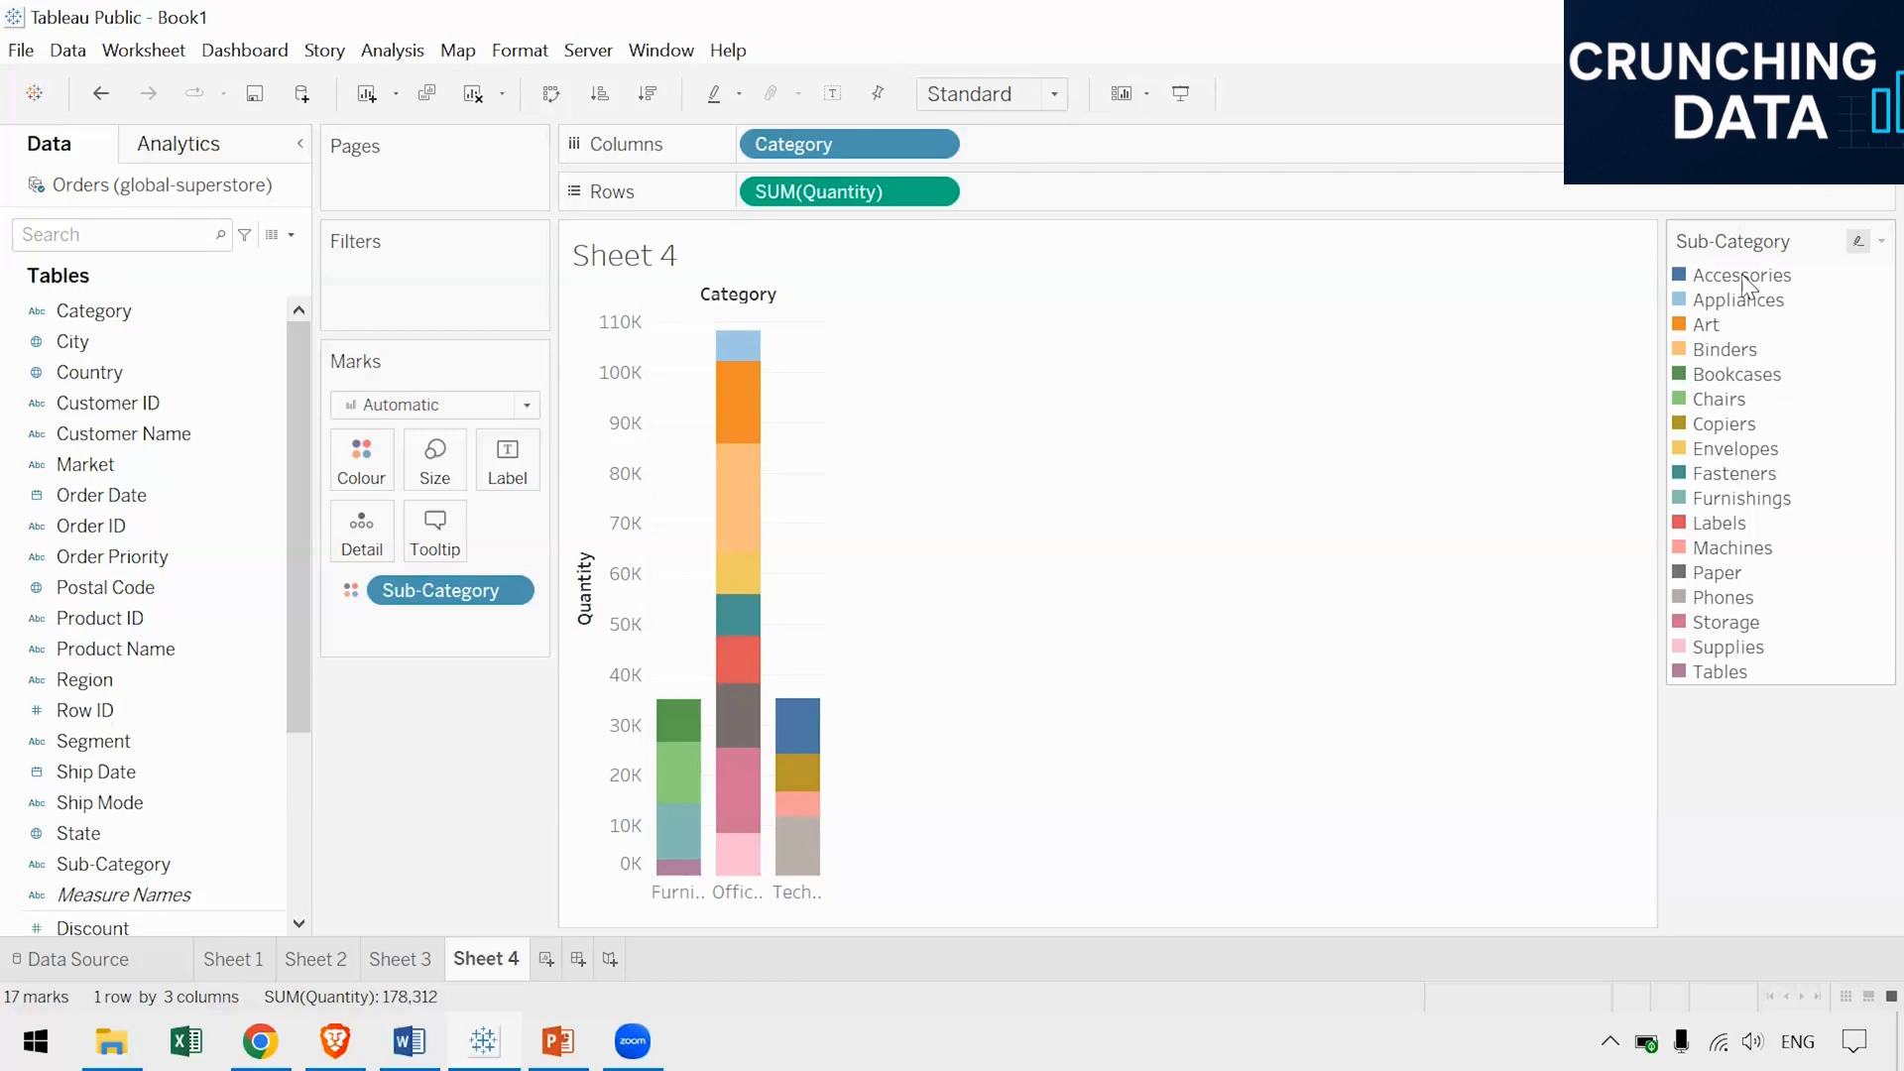
mouse_move(797, 739)
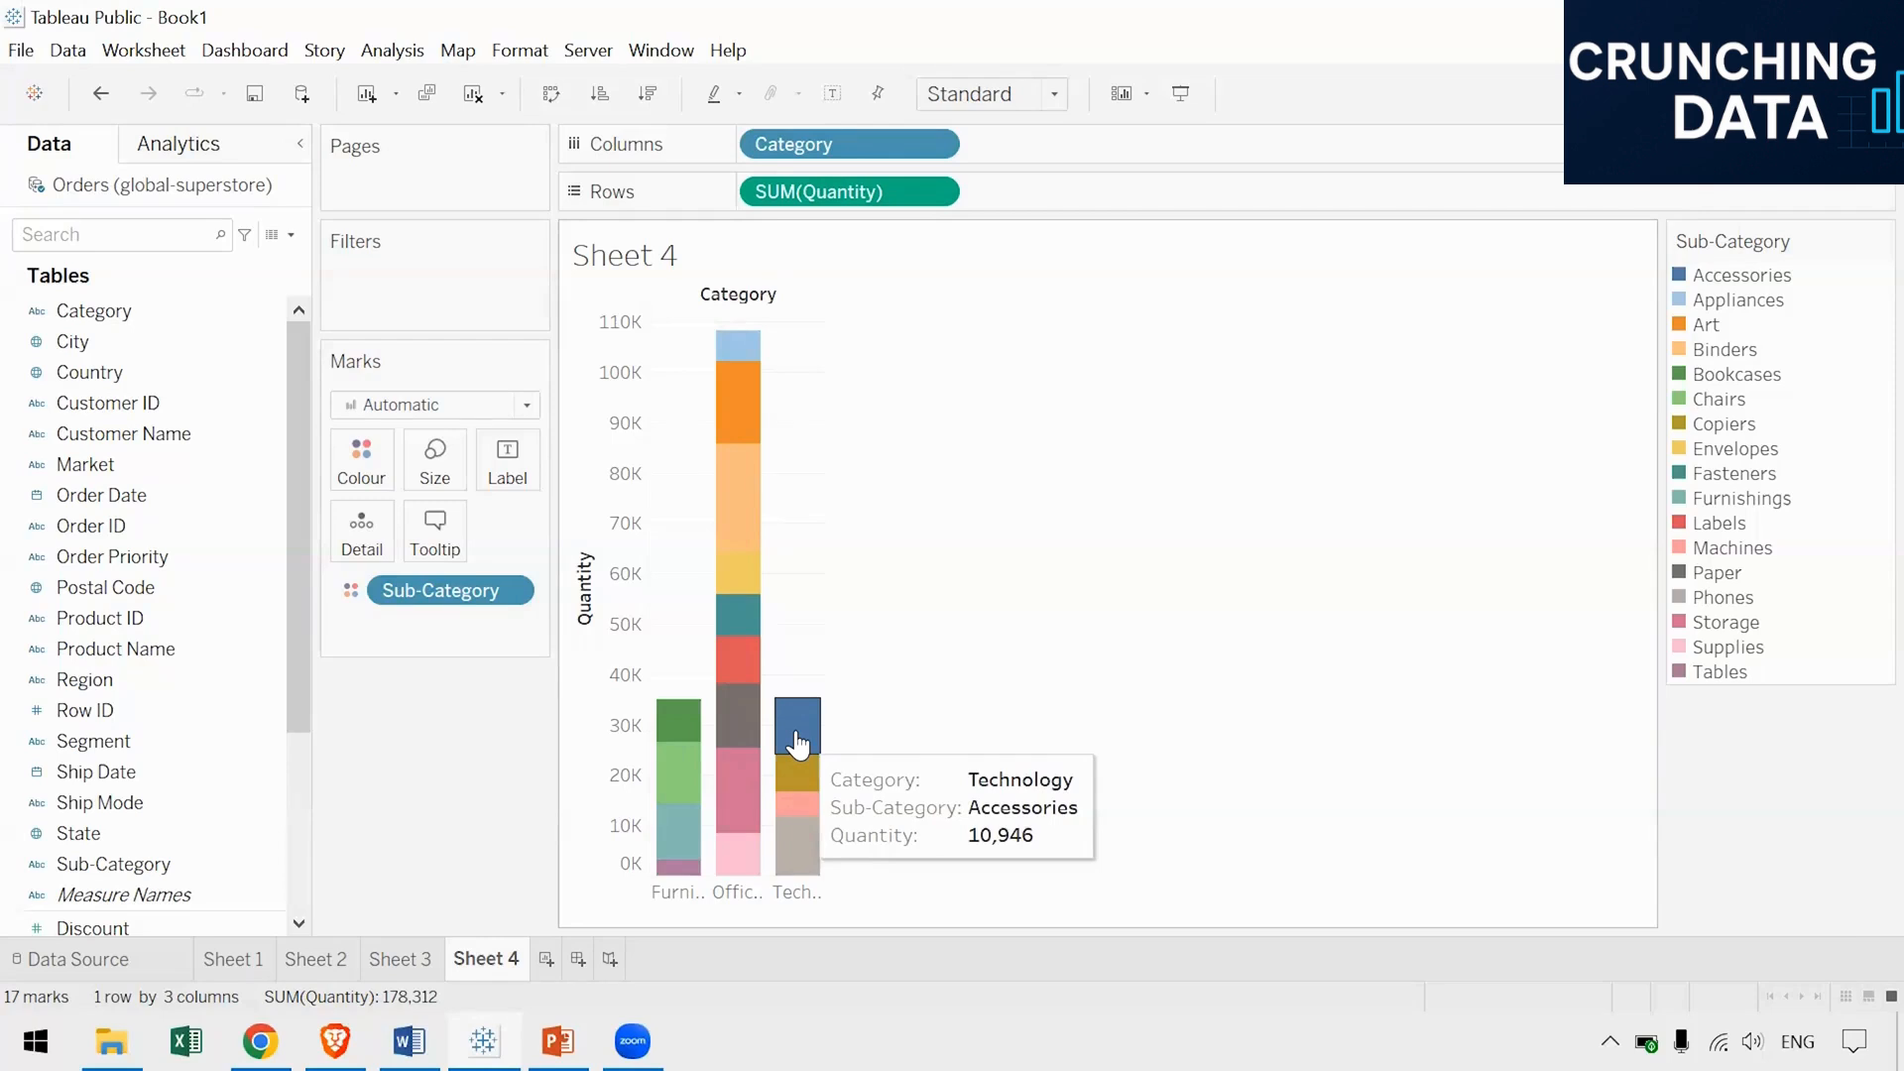
Change the Supplies sub-category's colour in Sheet 4's stacked bars to light purple, #d1befa
key(ctrl+1)
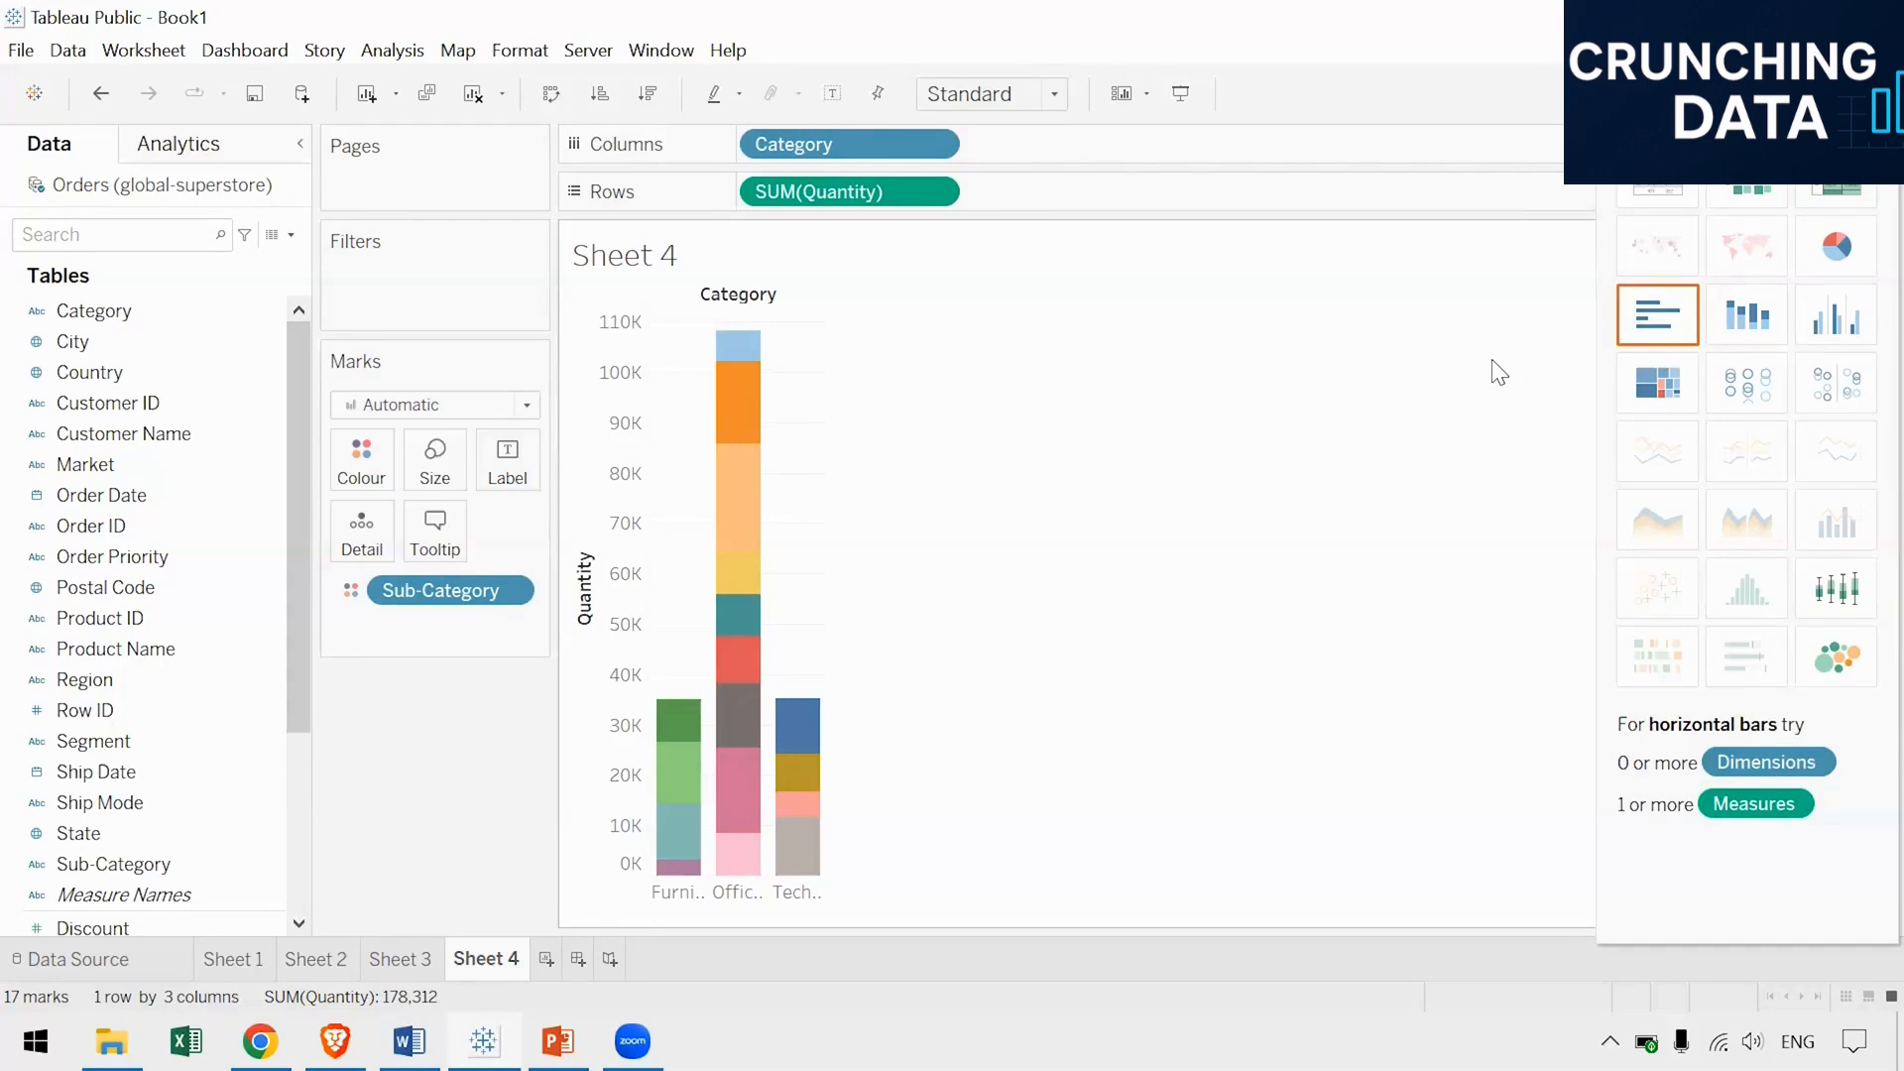
click(378, 466)
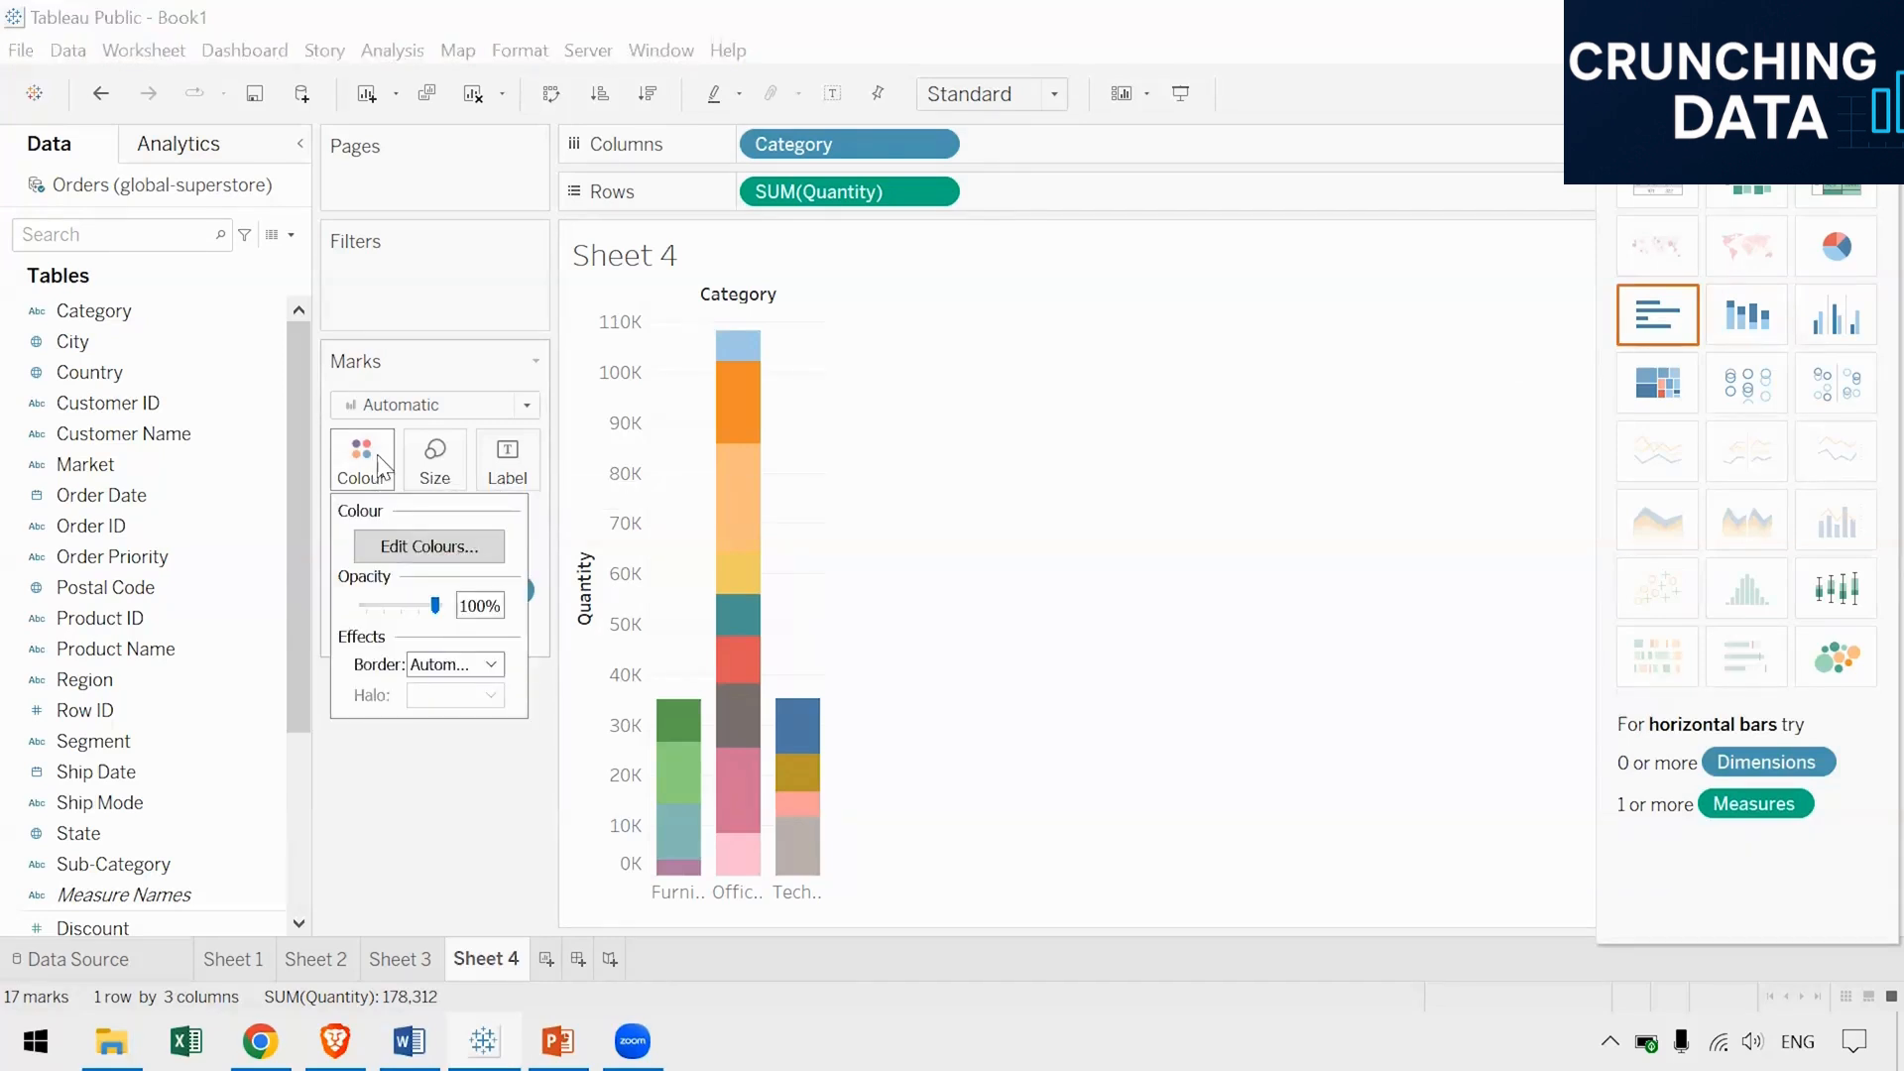
click(416, 548)
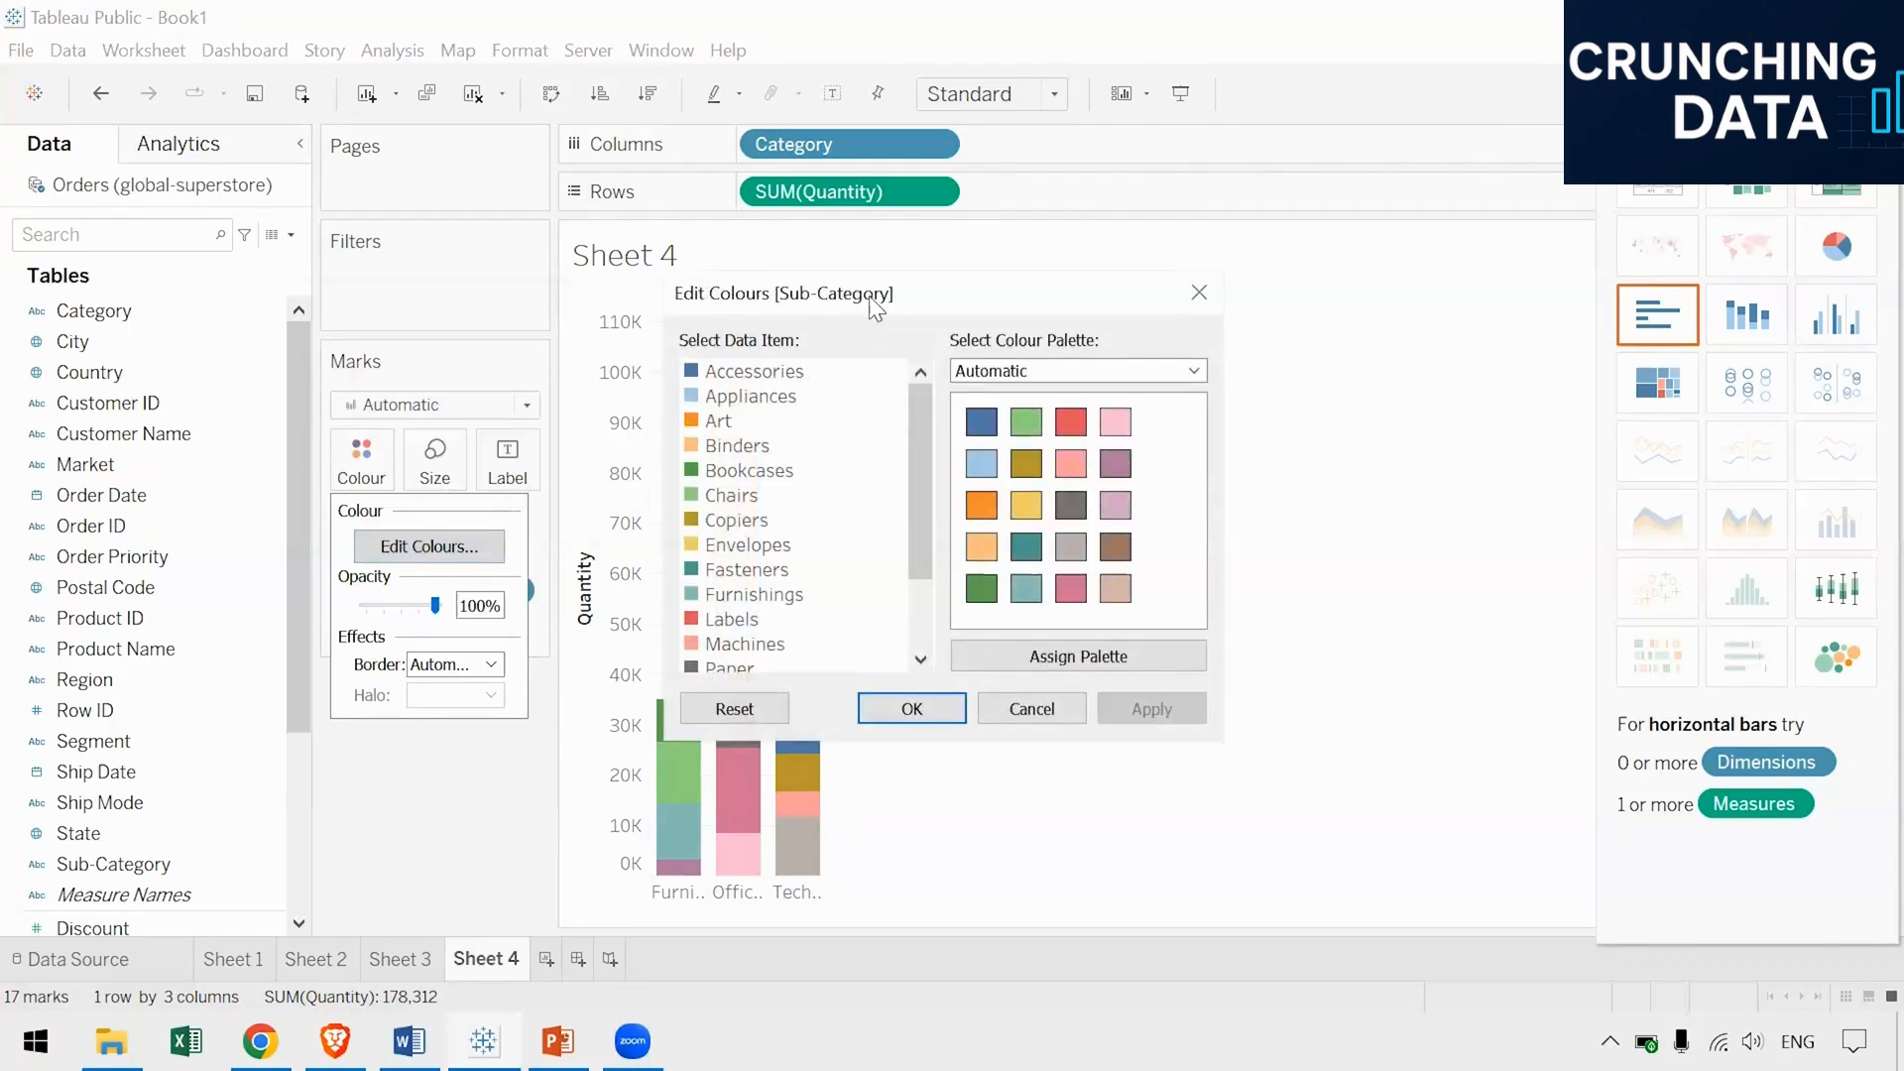
drag(877, 307, 1097, 257)
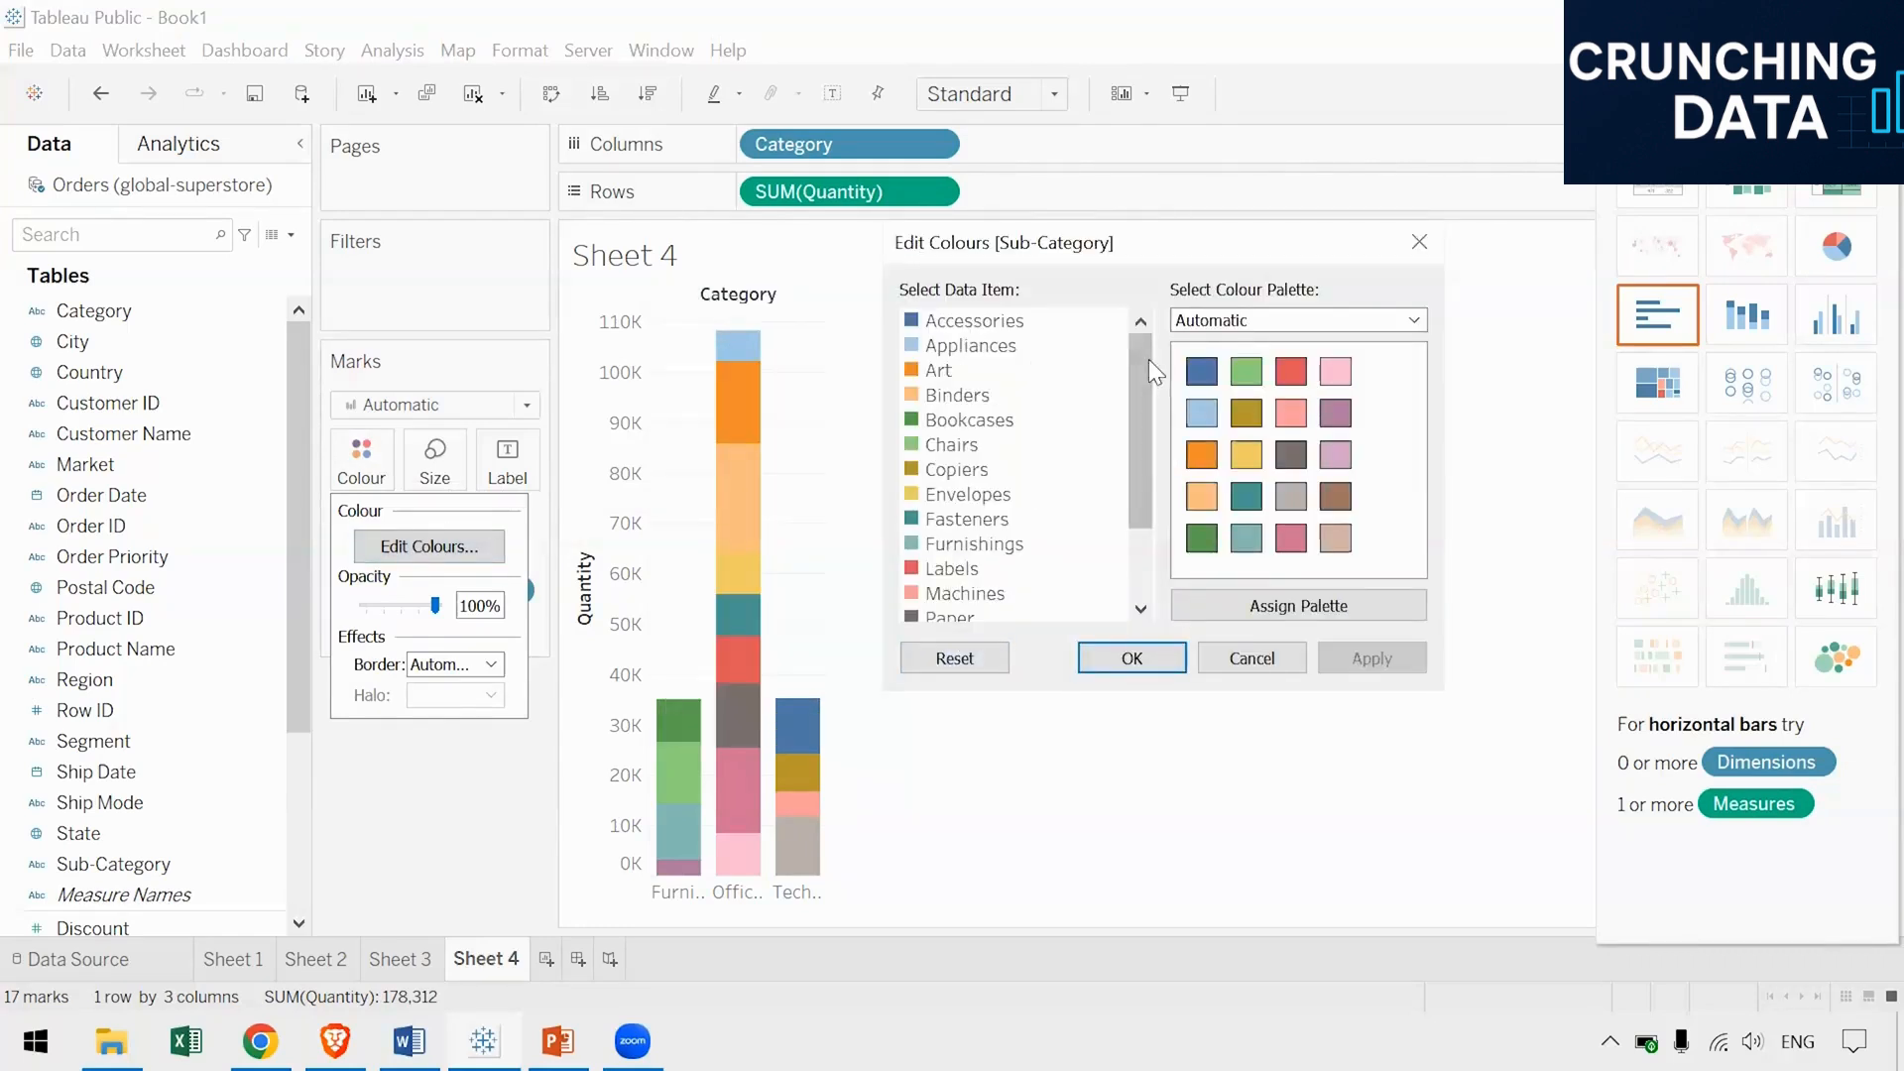
drag(1148, 359, 1149, 421)
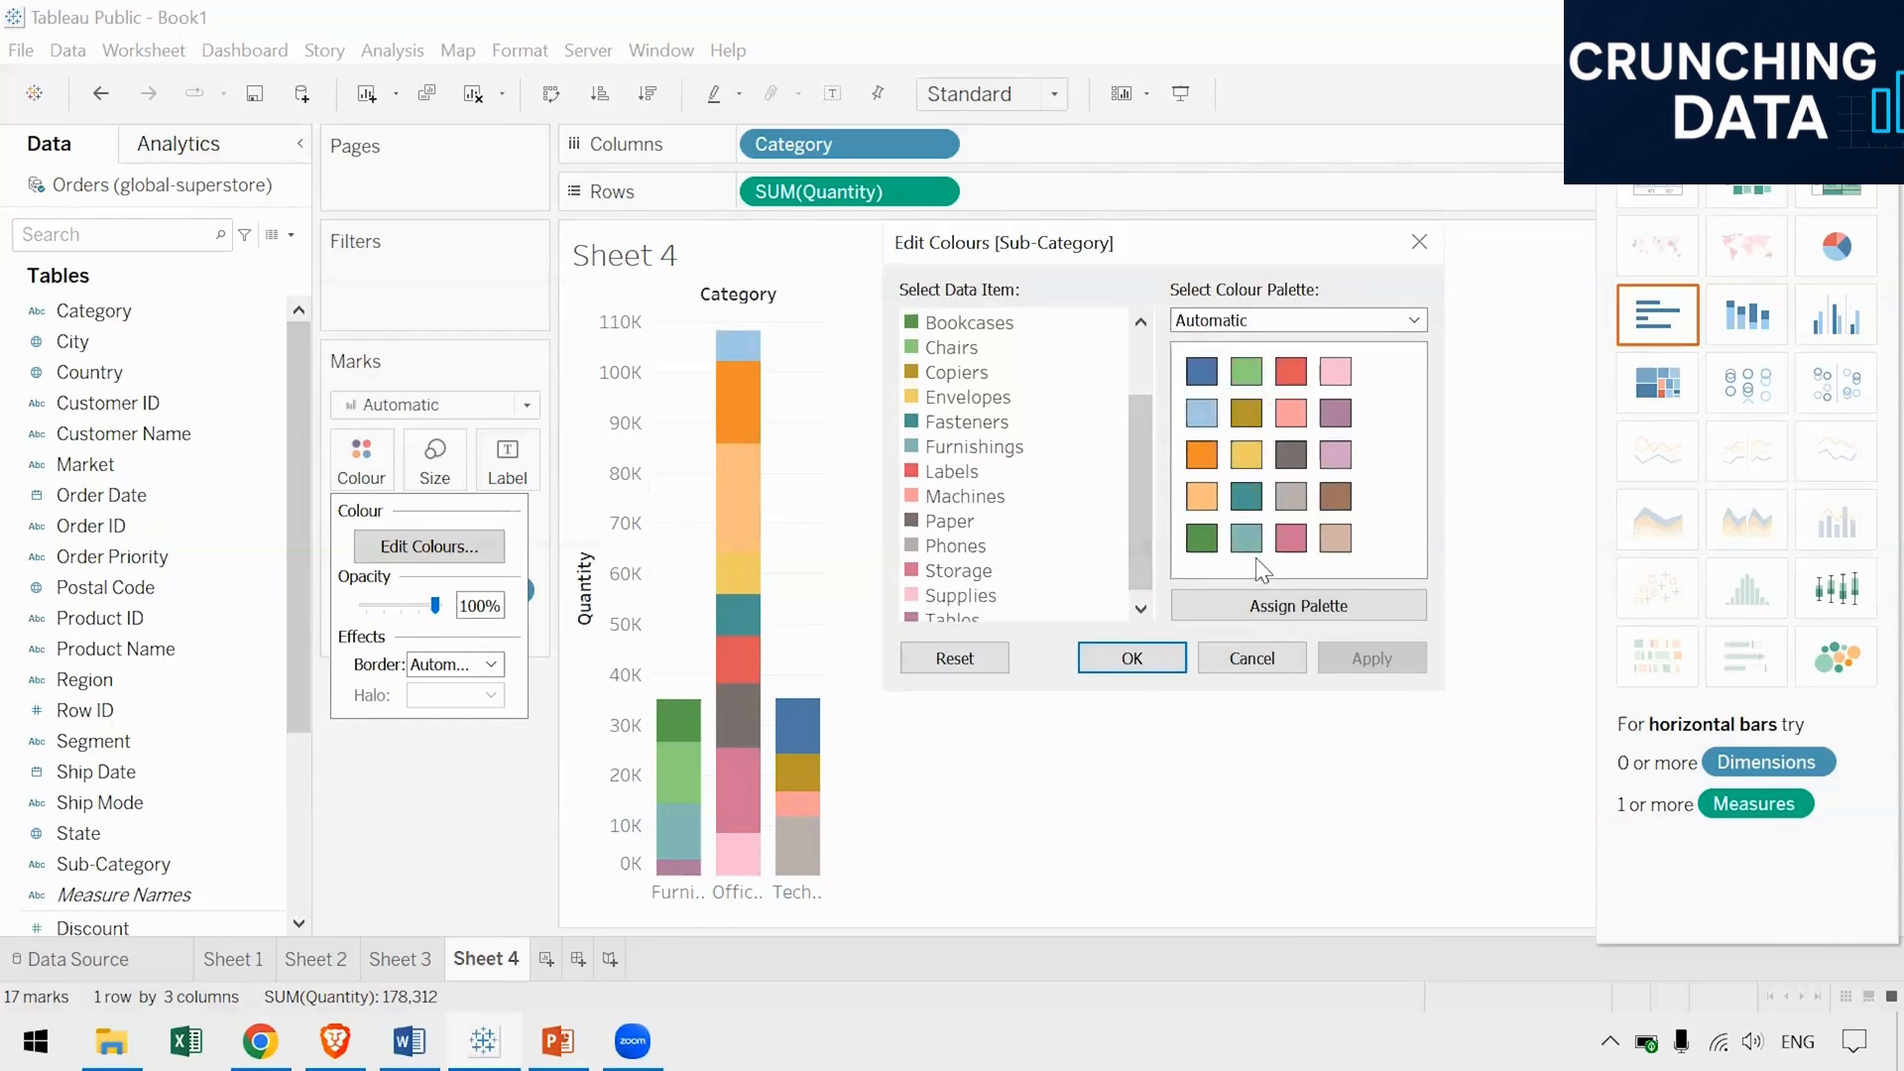
click(960, 593)
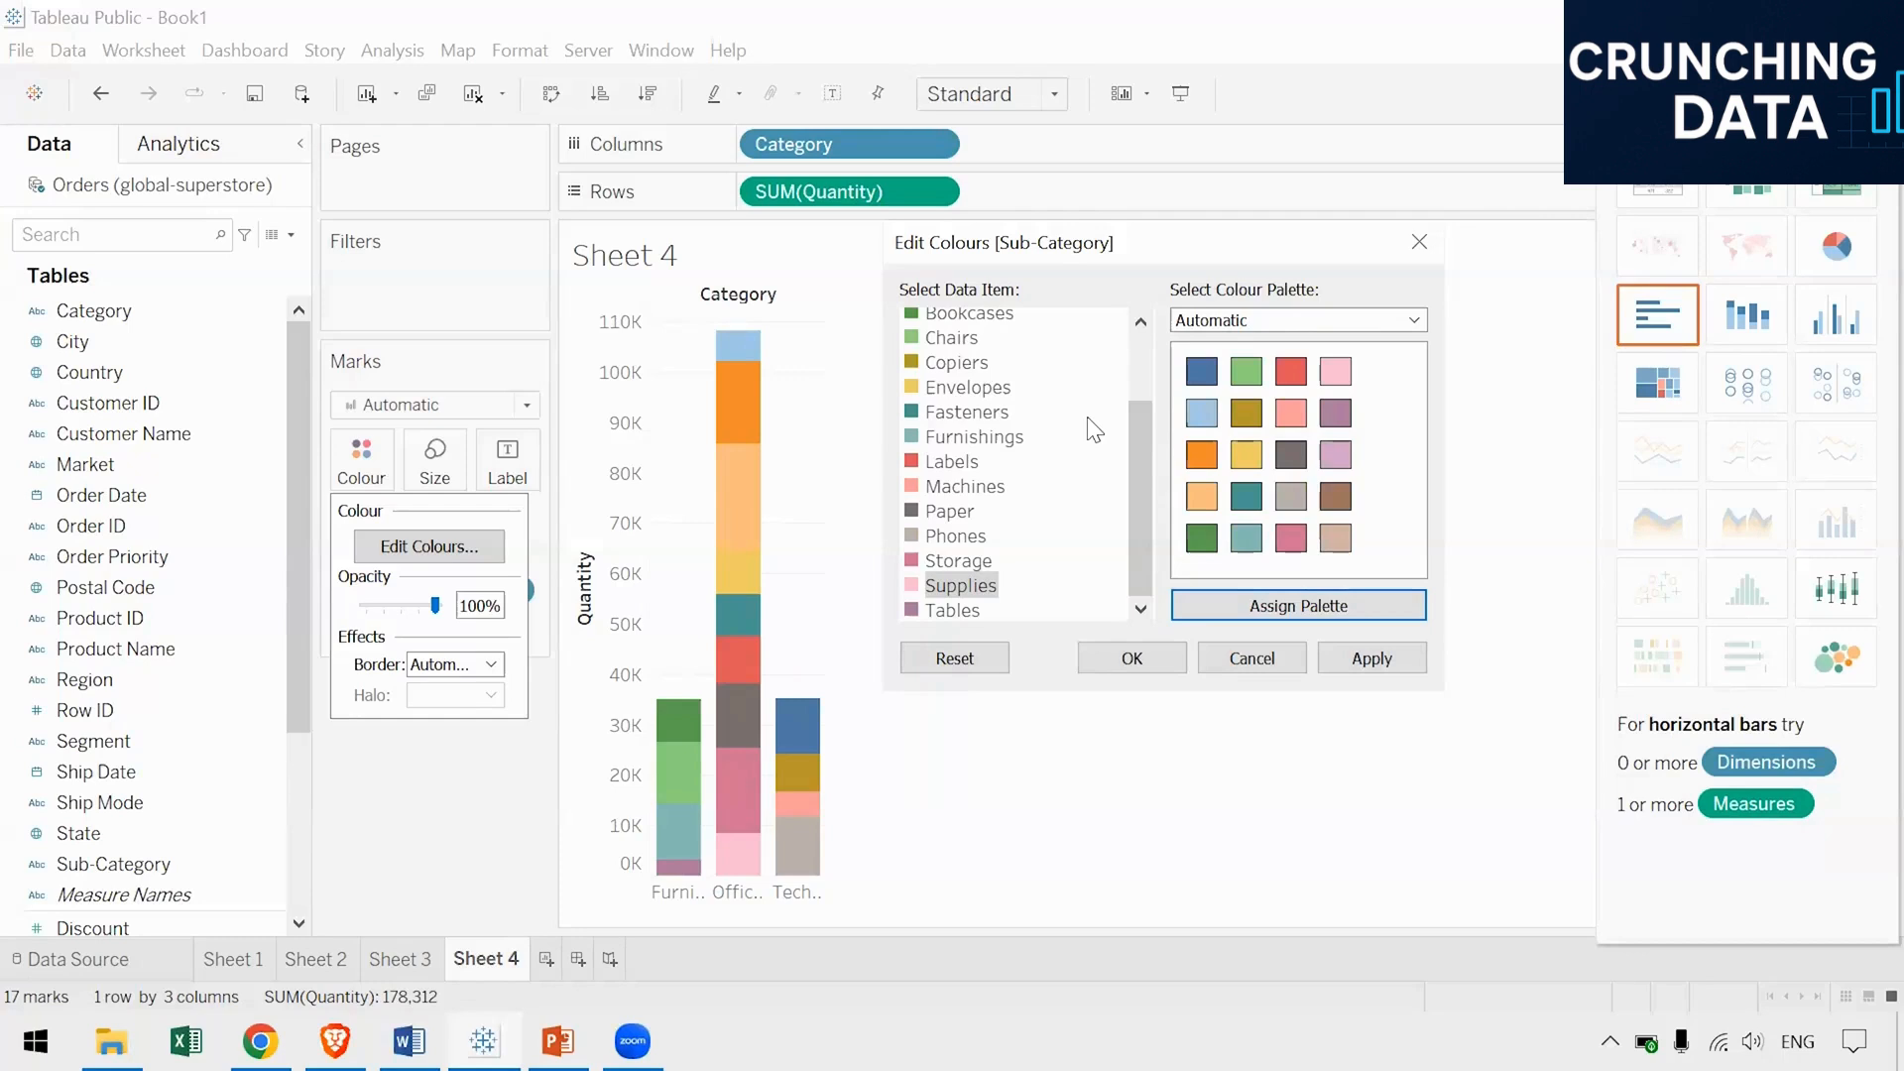
click(960, 596)
double_click(951, 585)
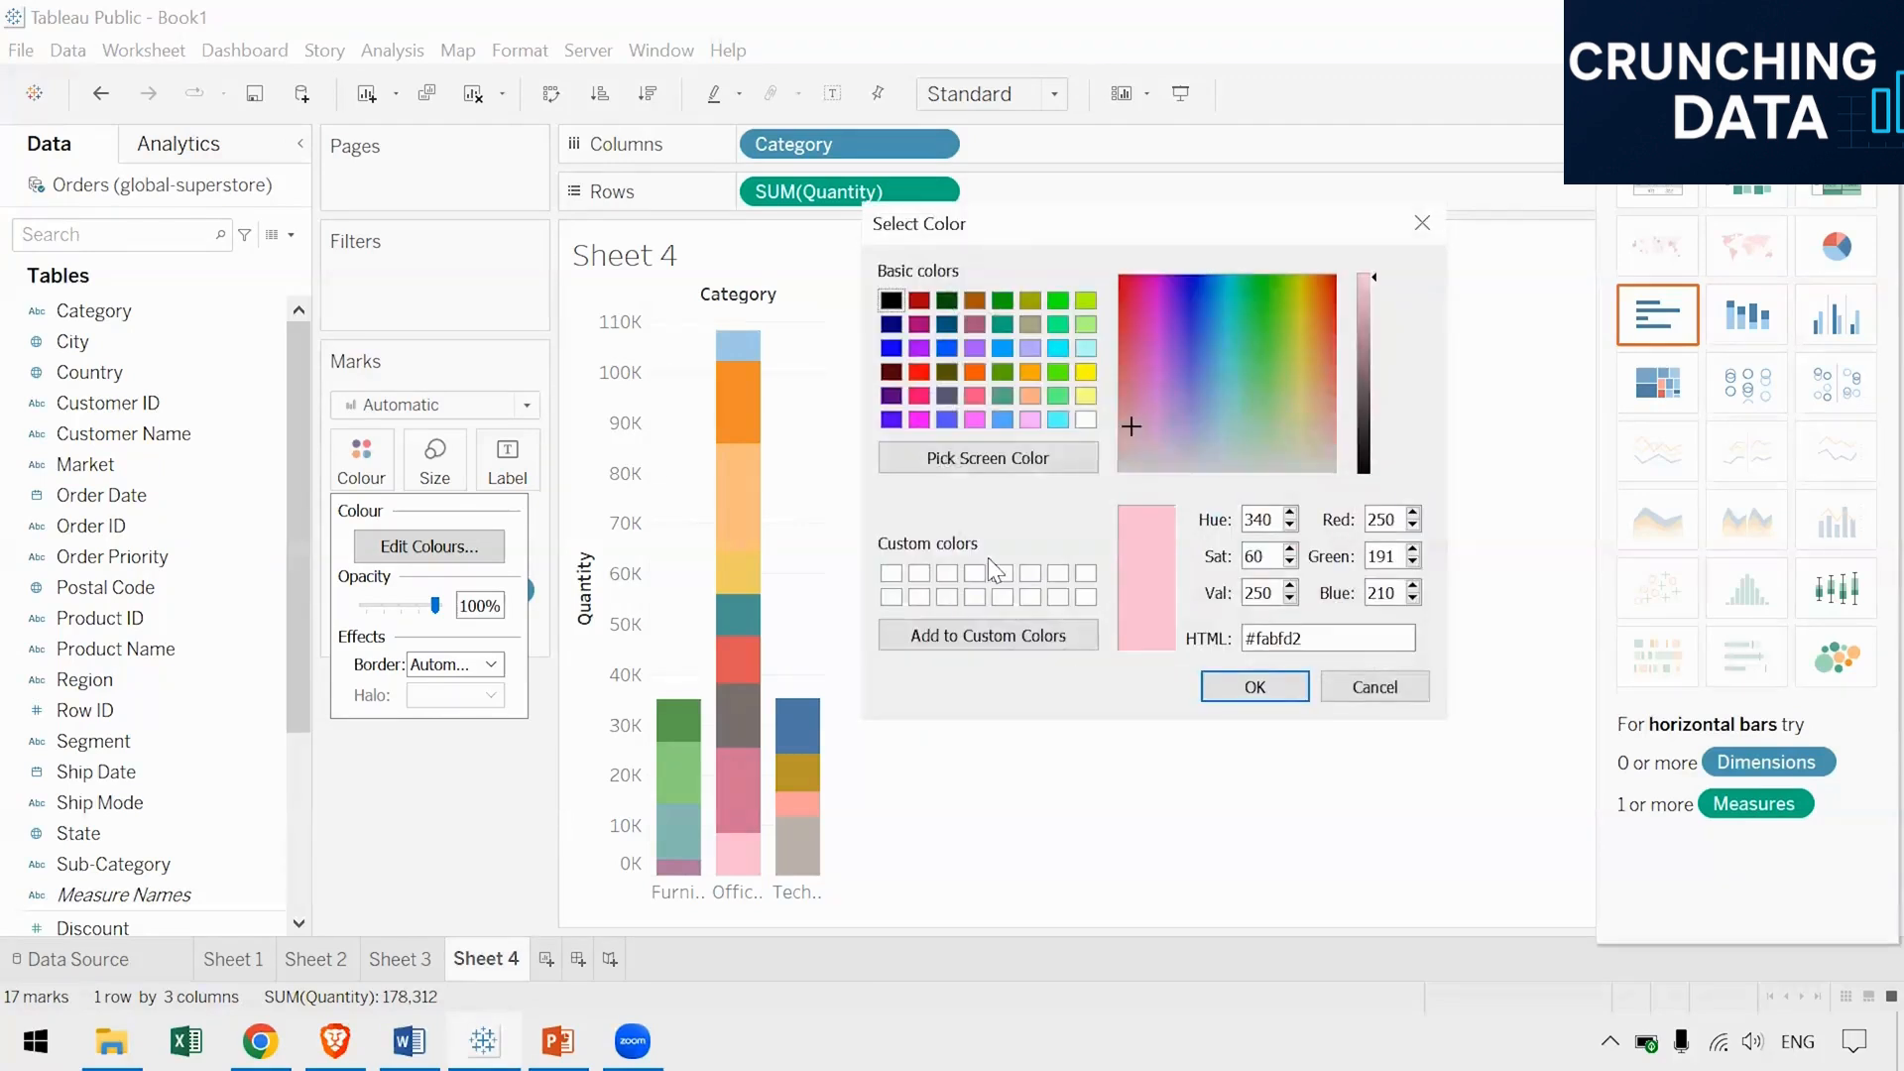
drag(1142, 434, 1180, 425)
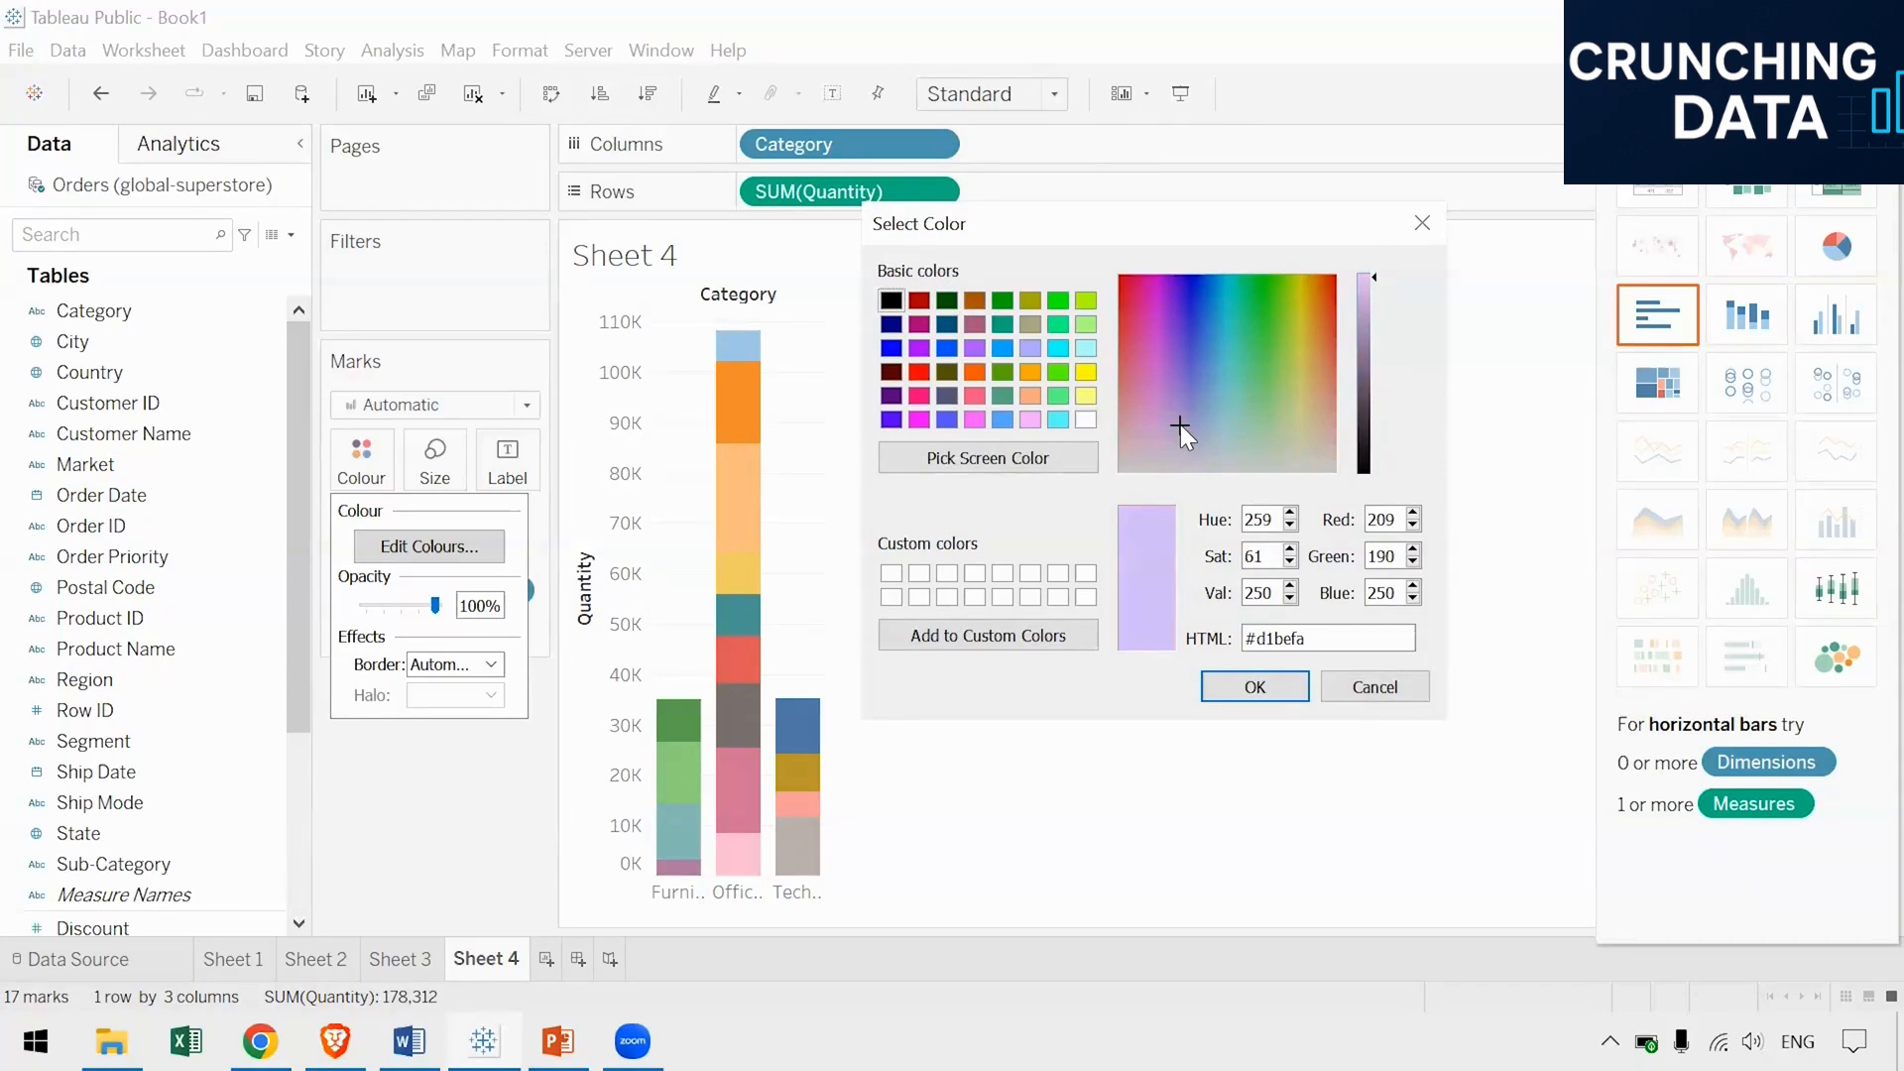
click(1257, 693)
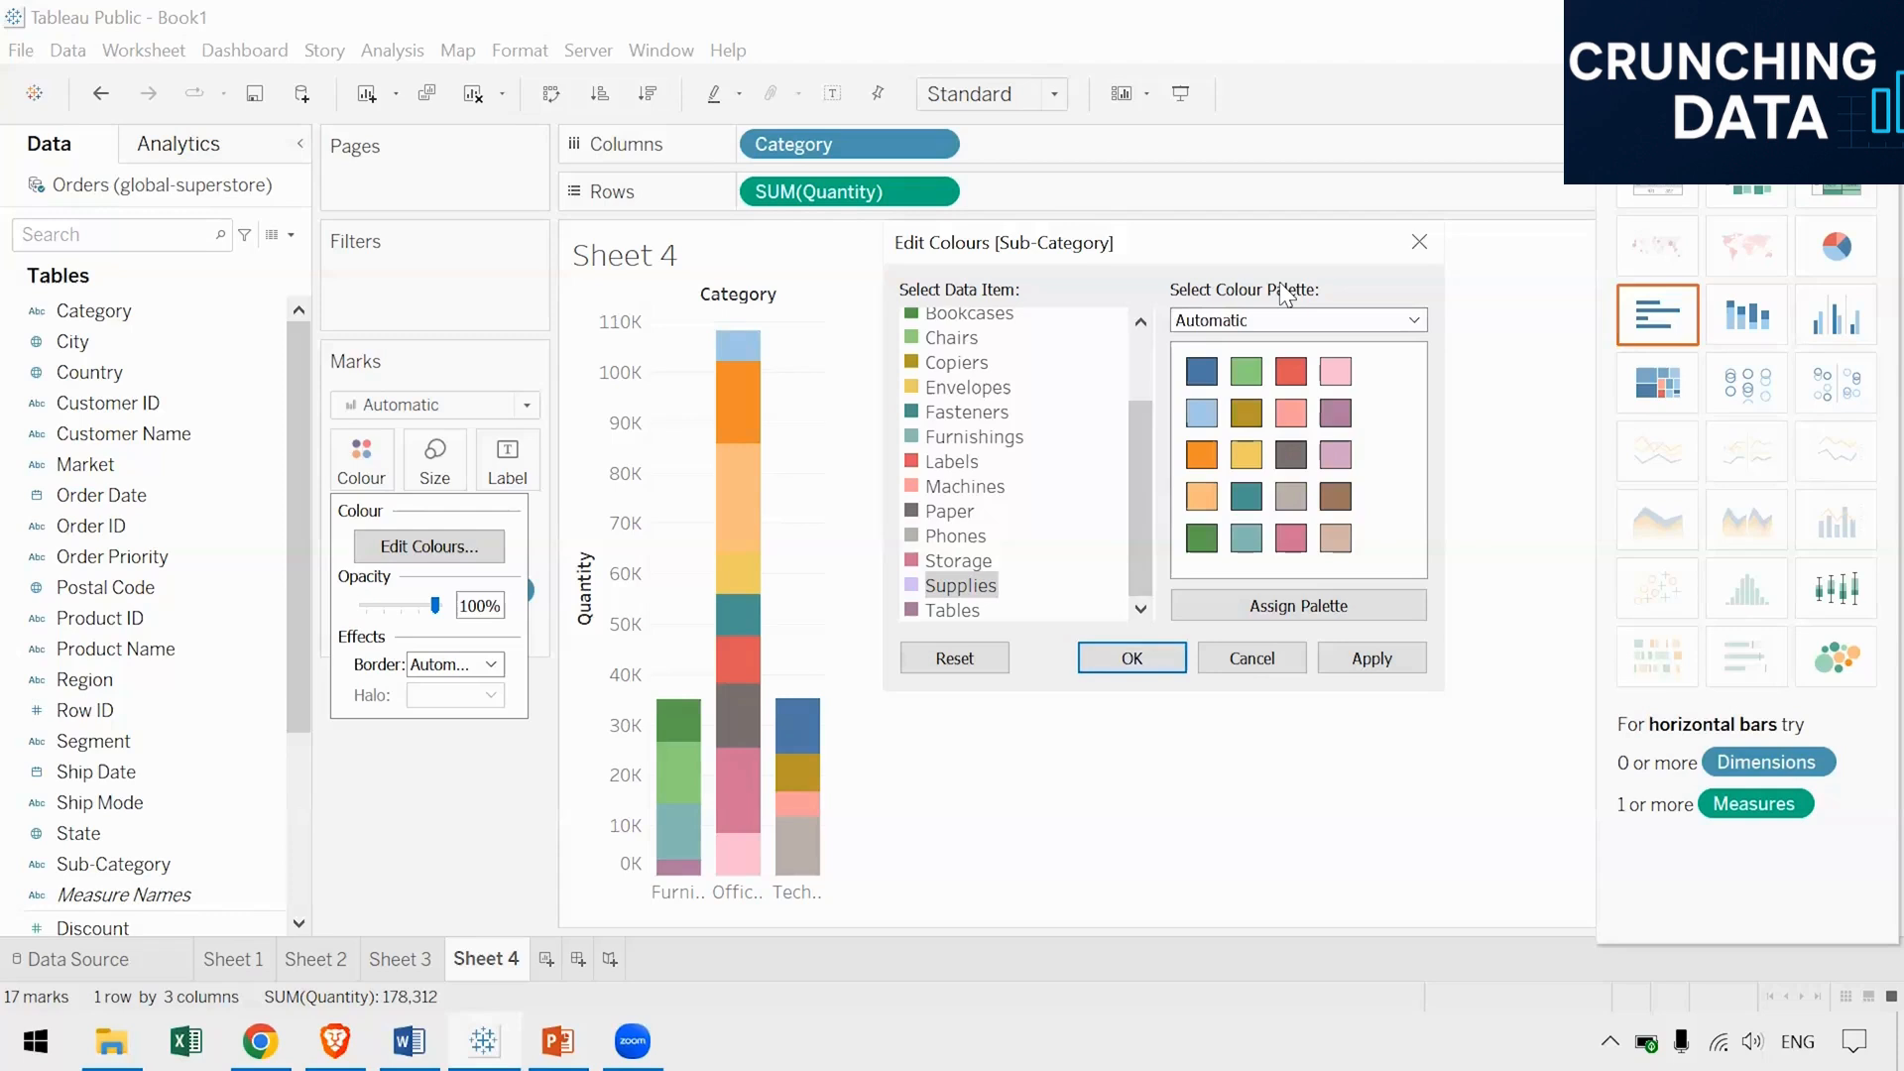
scroll(950, 397, up, 2)
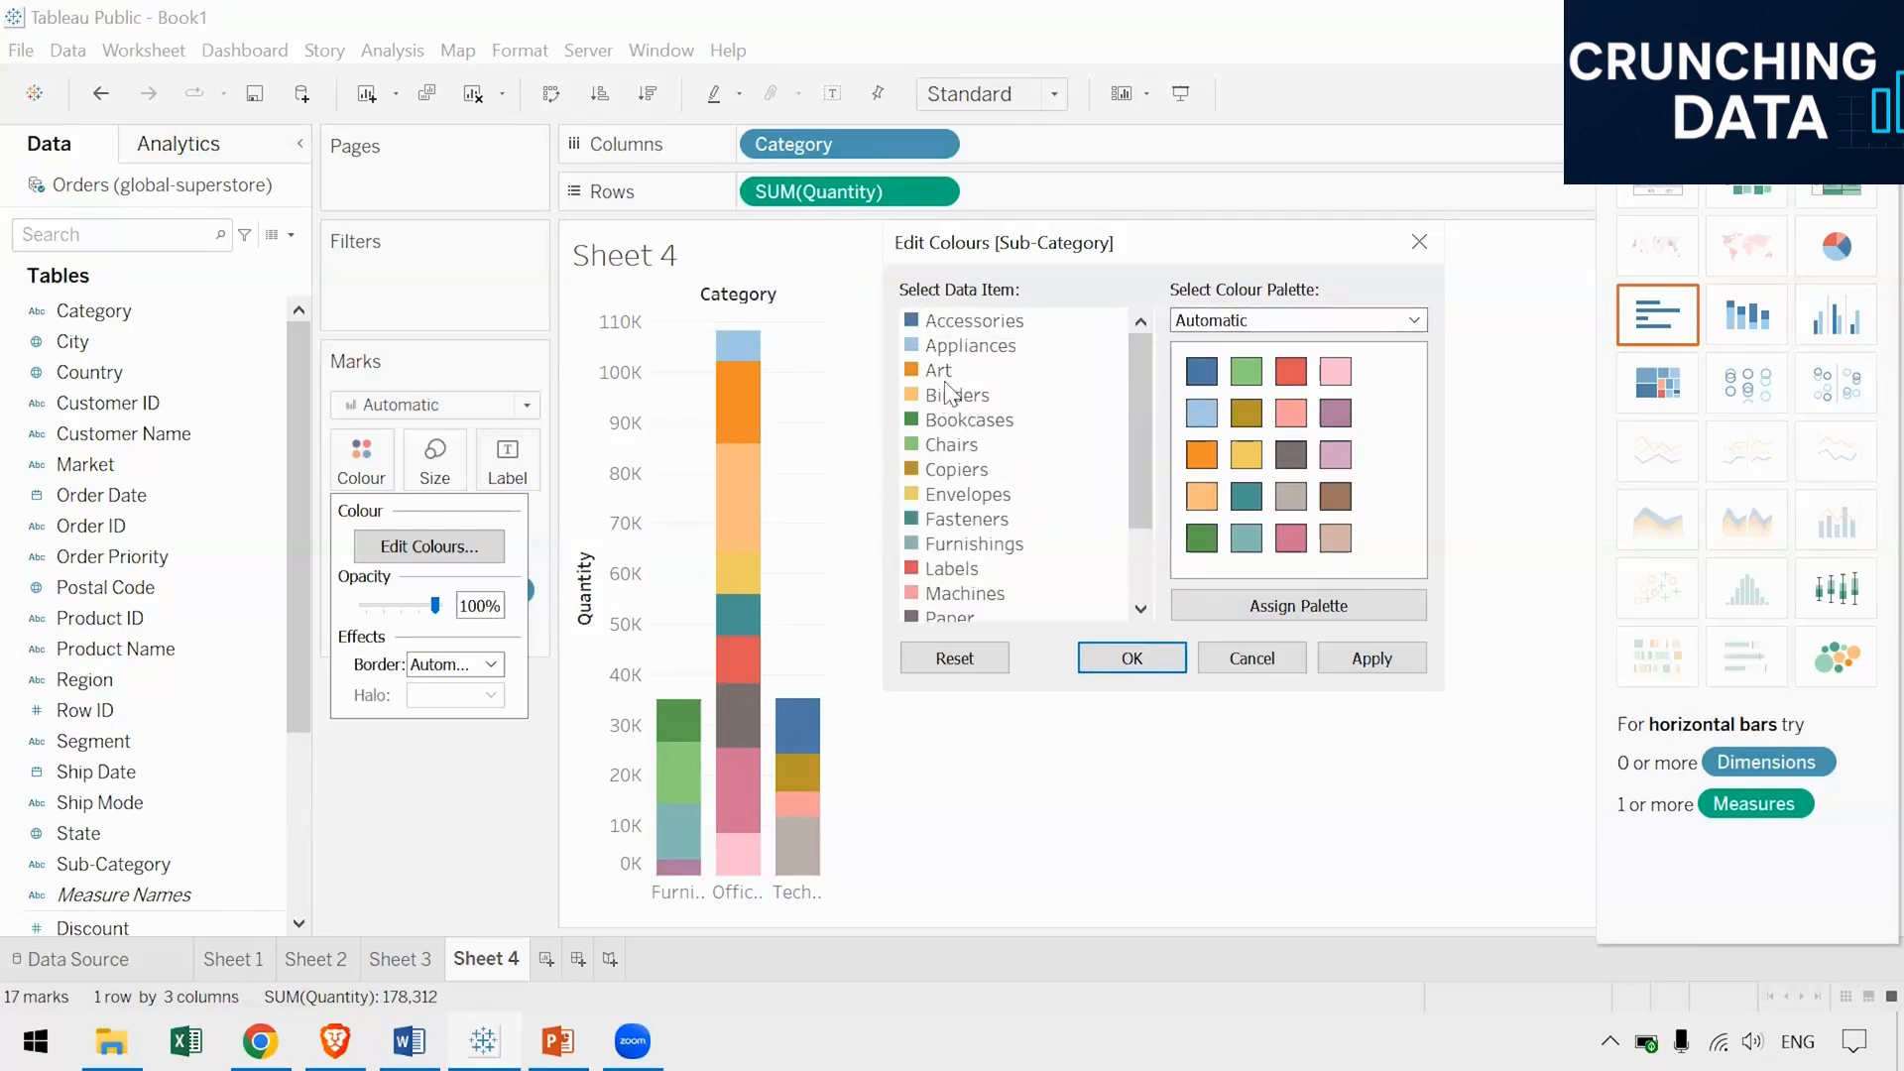
double_click(958, 346)
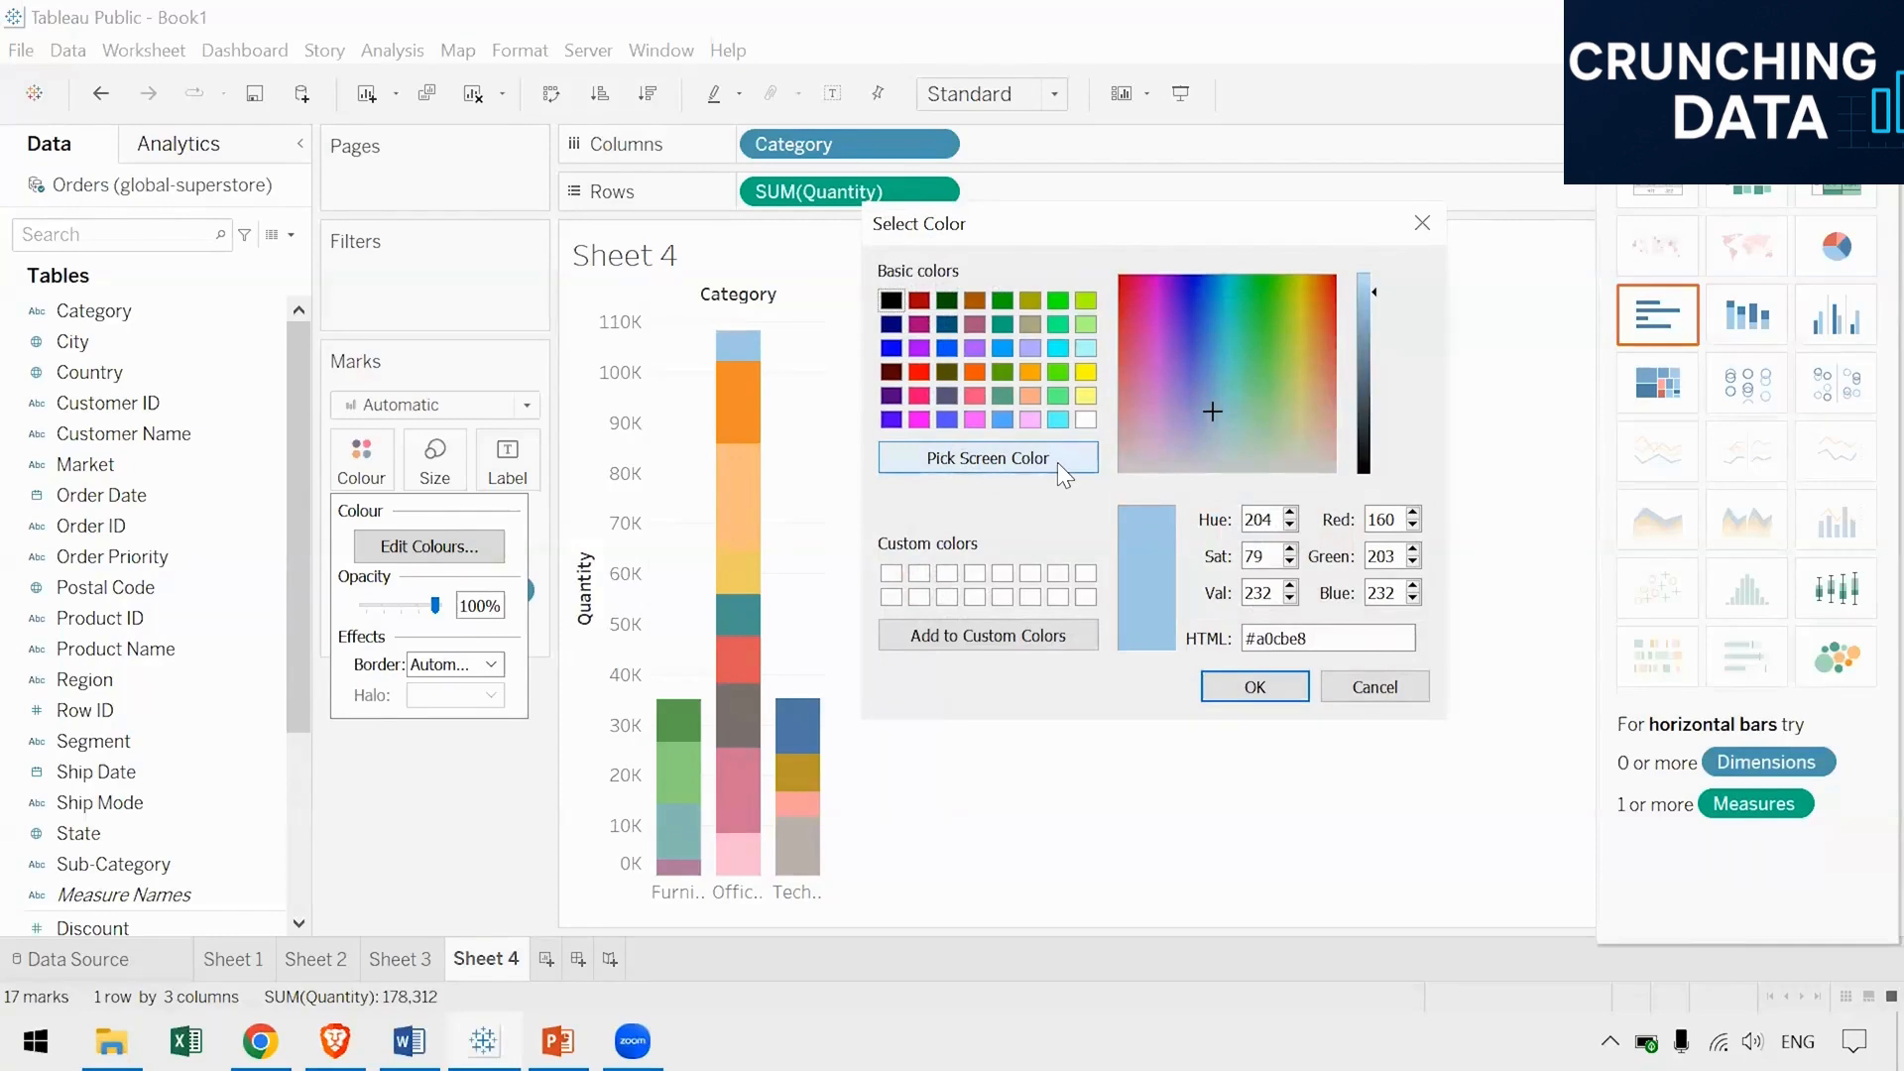
click(1372, 687)
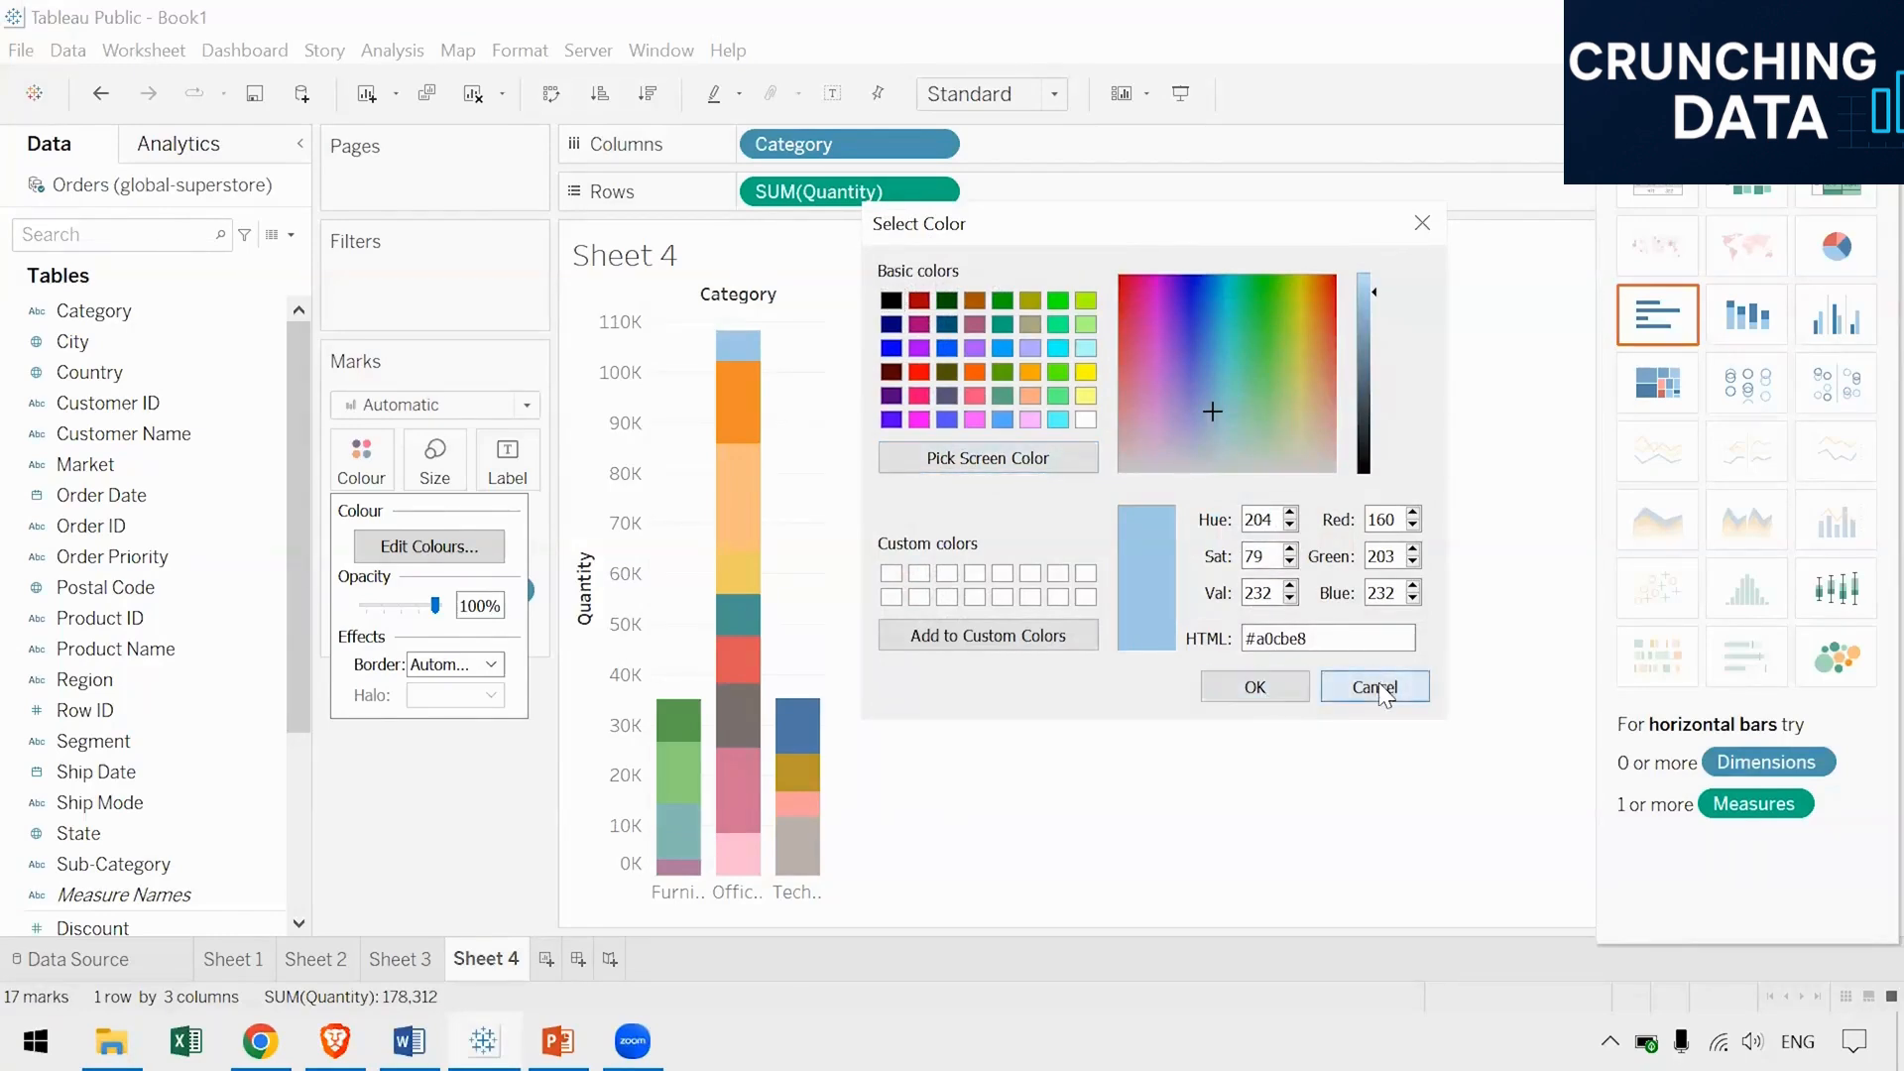
Apply the edited sub-category colours to the chart and bring the colour legend back into view
click(1359, 663)
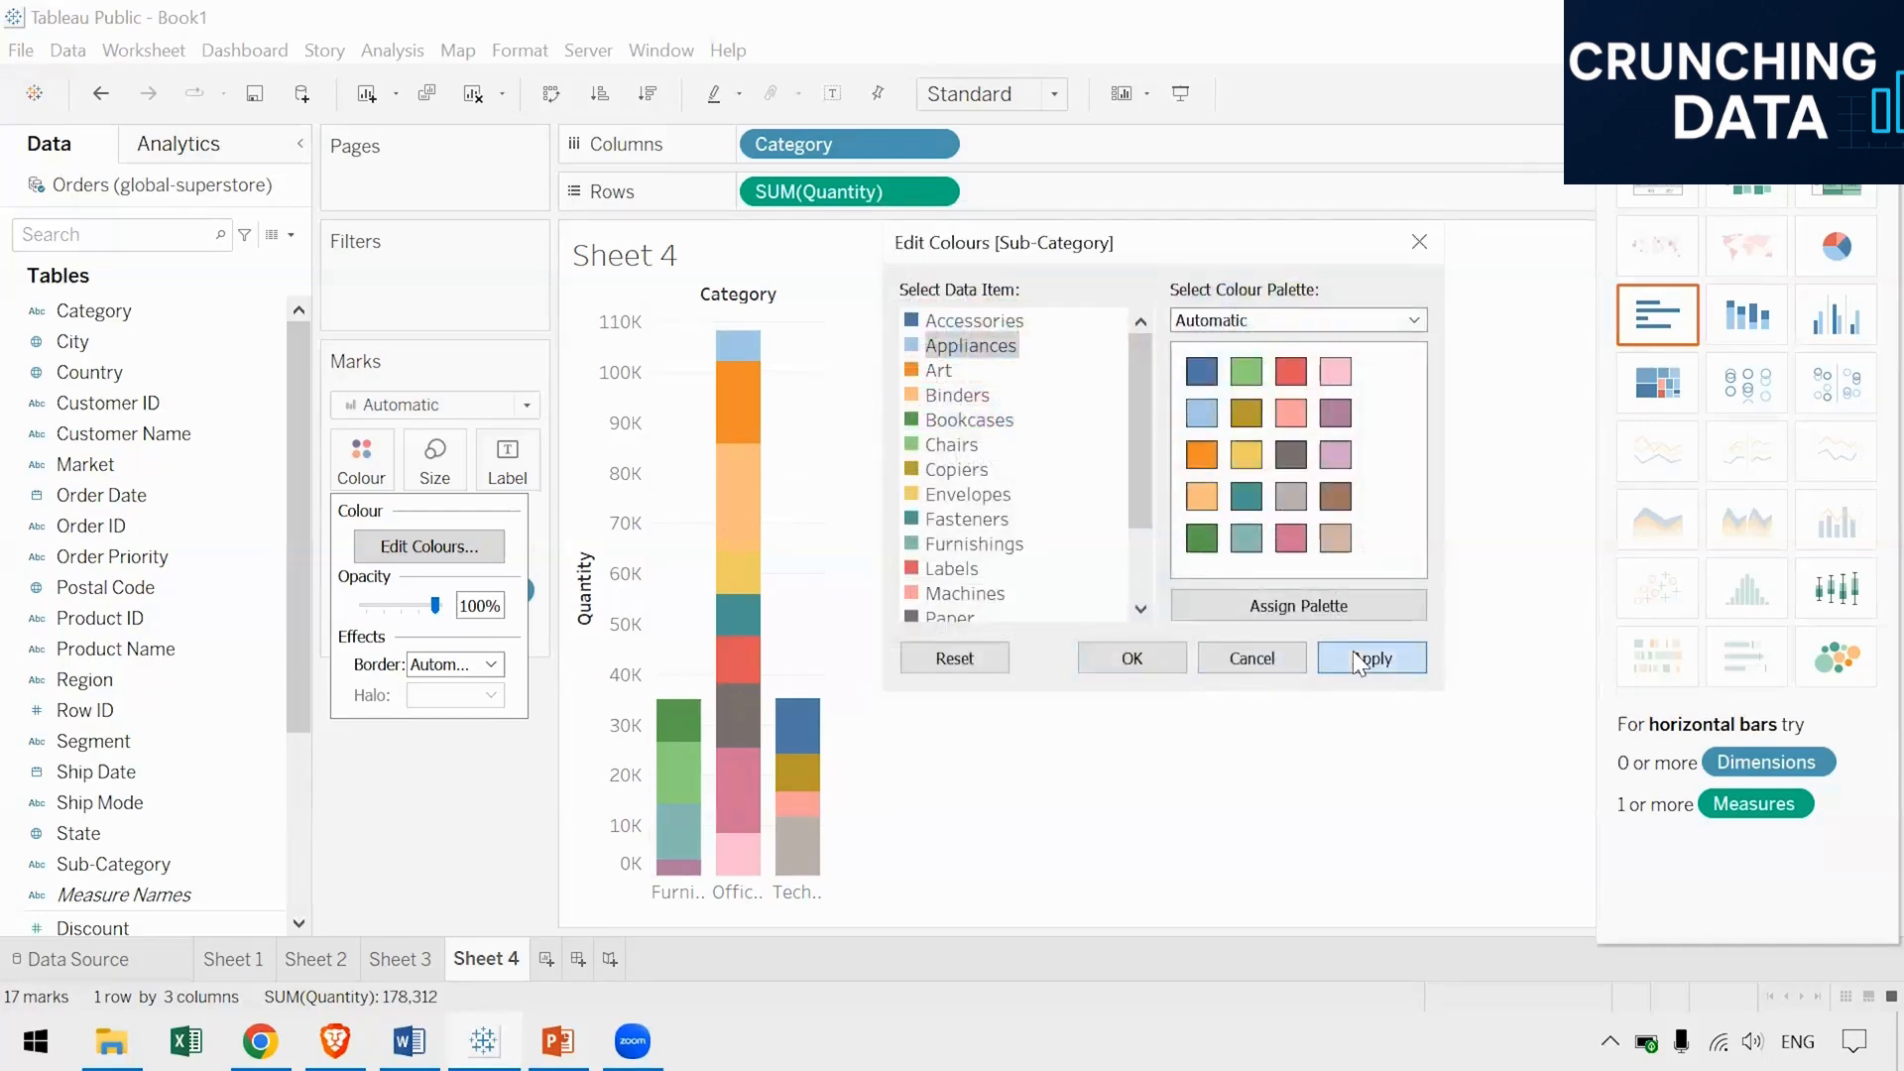
click(1103, 659)
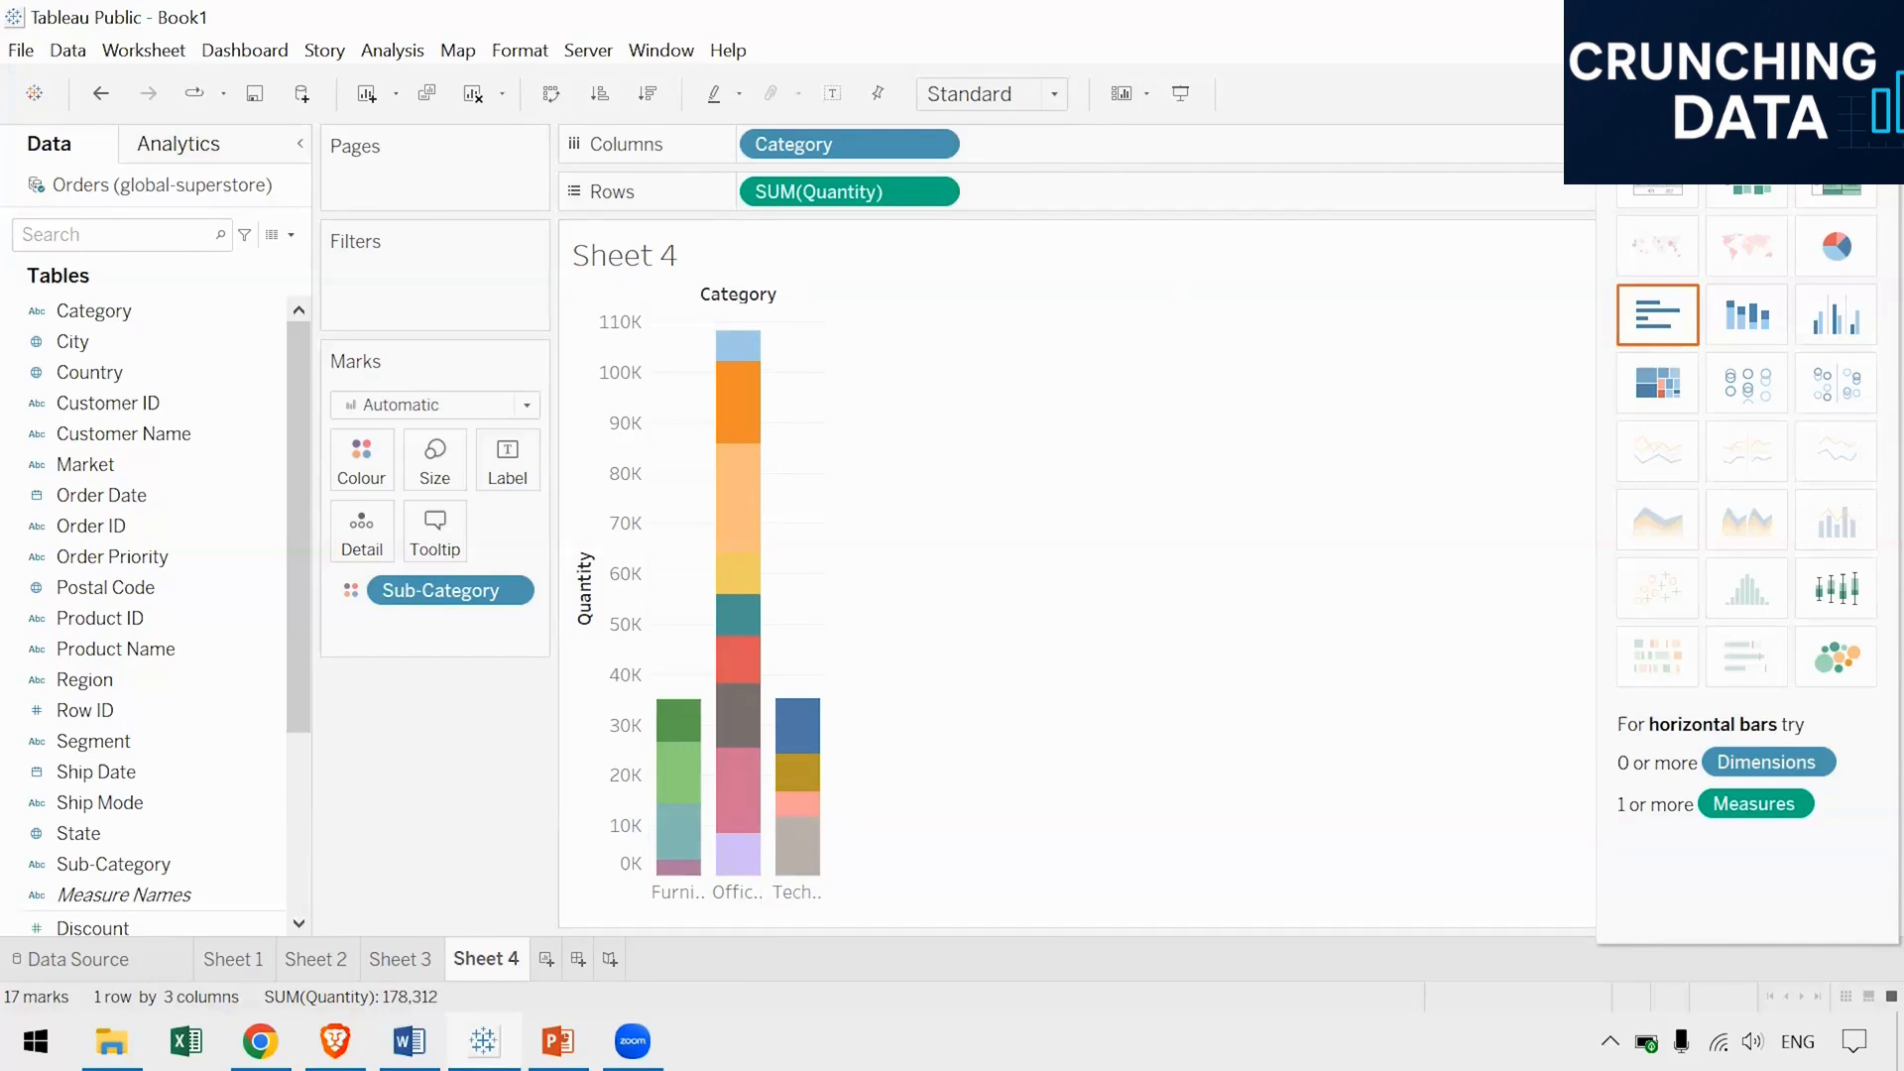
click(1835, 94)
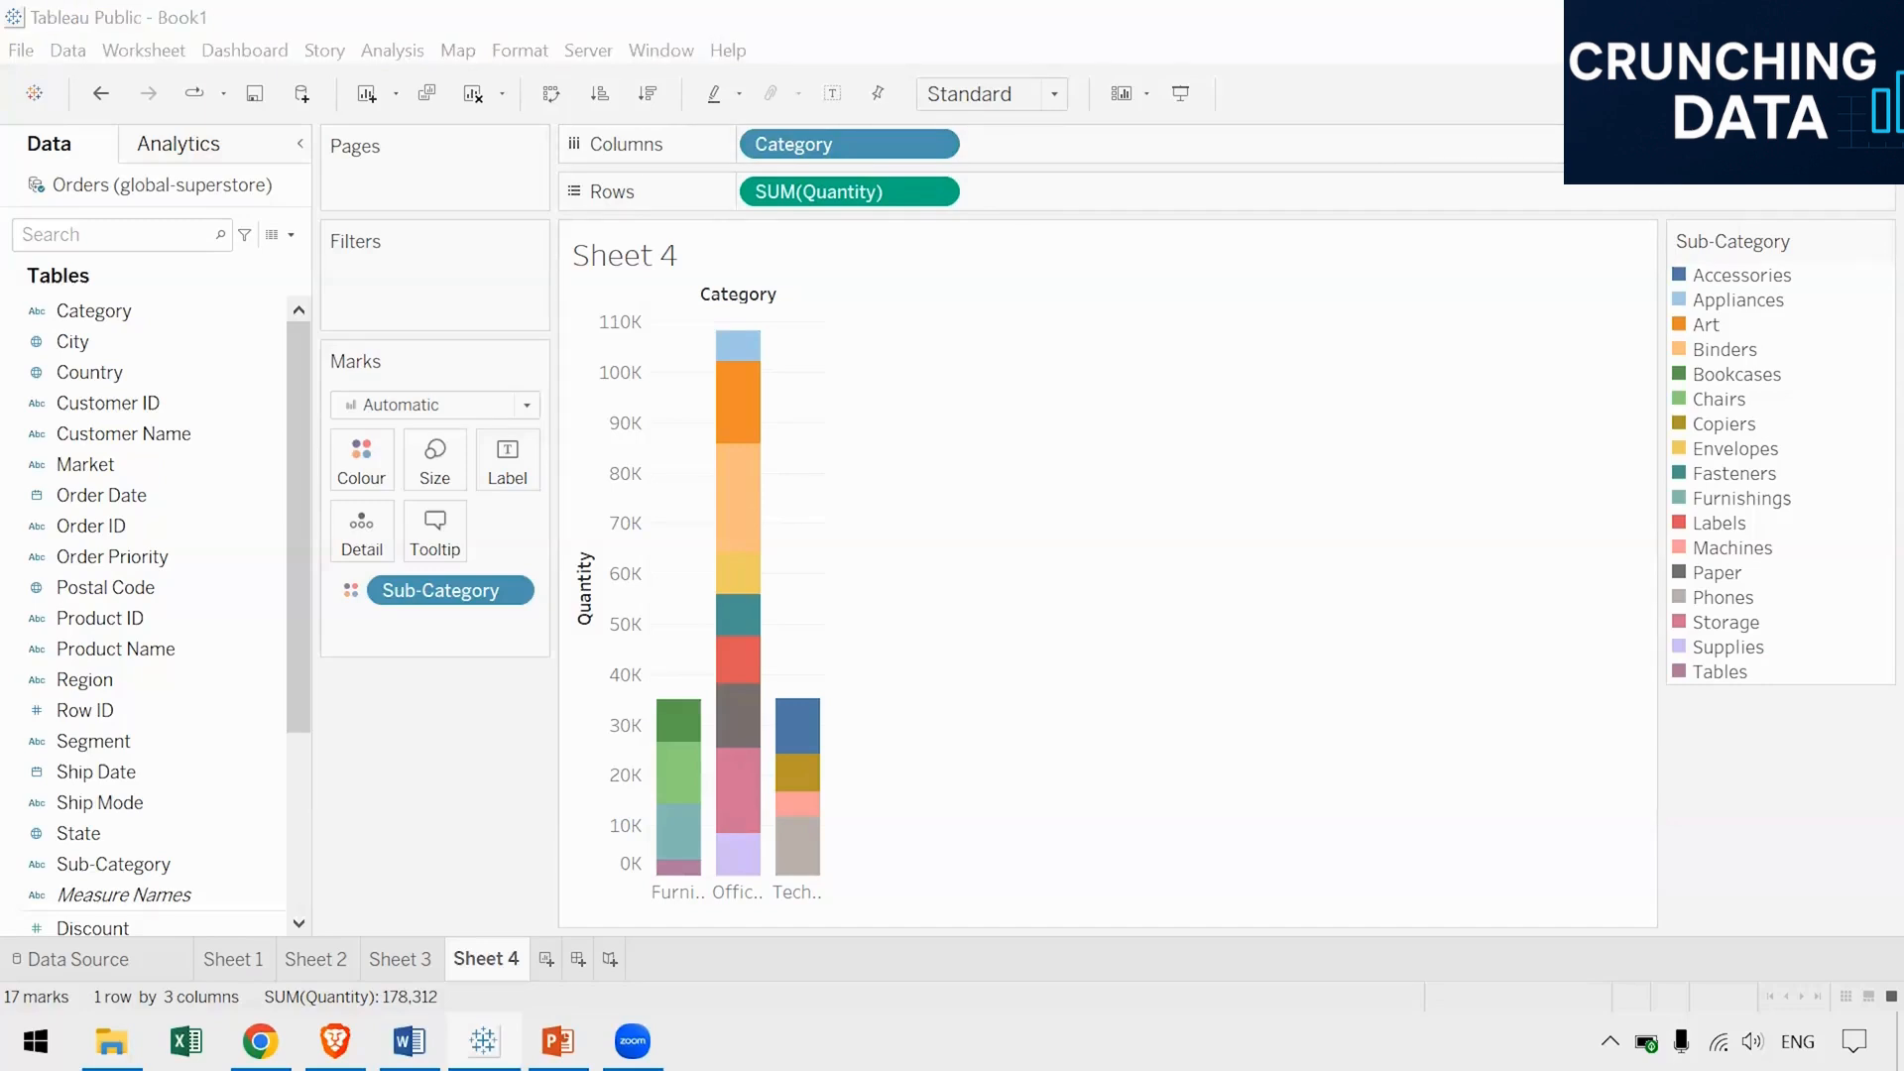
Preview Sheet 4's chart in Entire View and settle on Fit Height
click(982, 99)
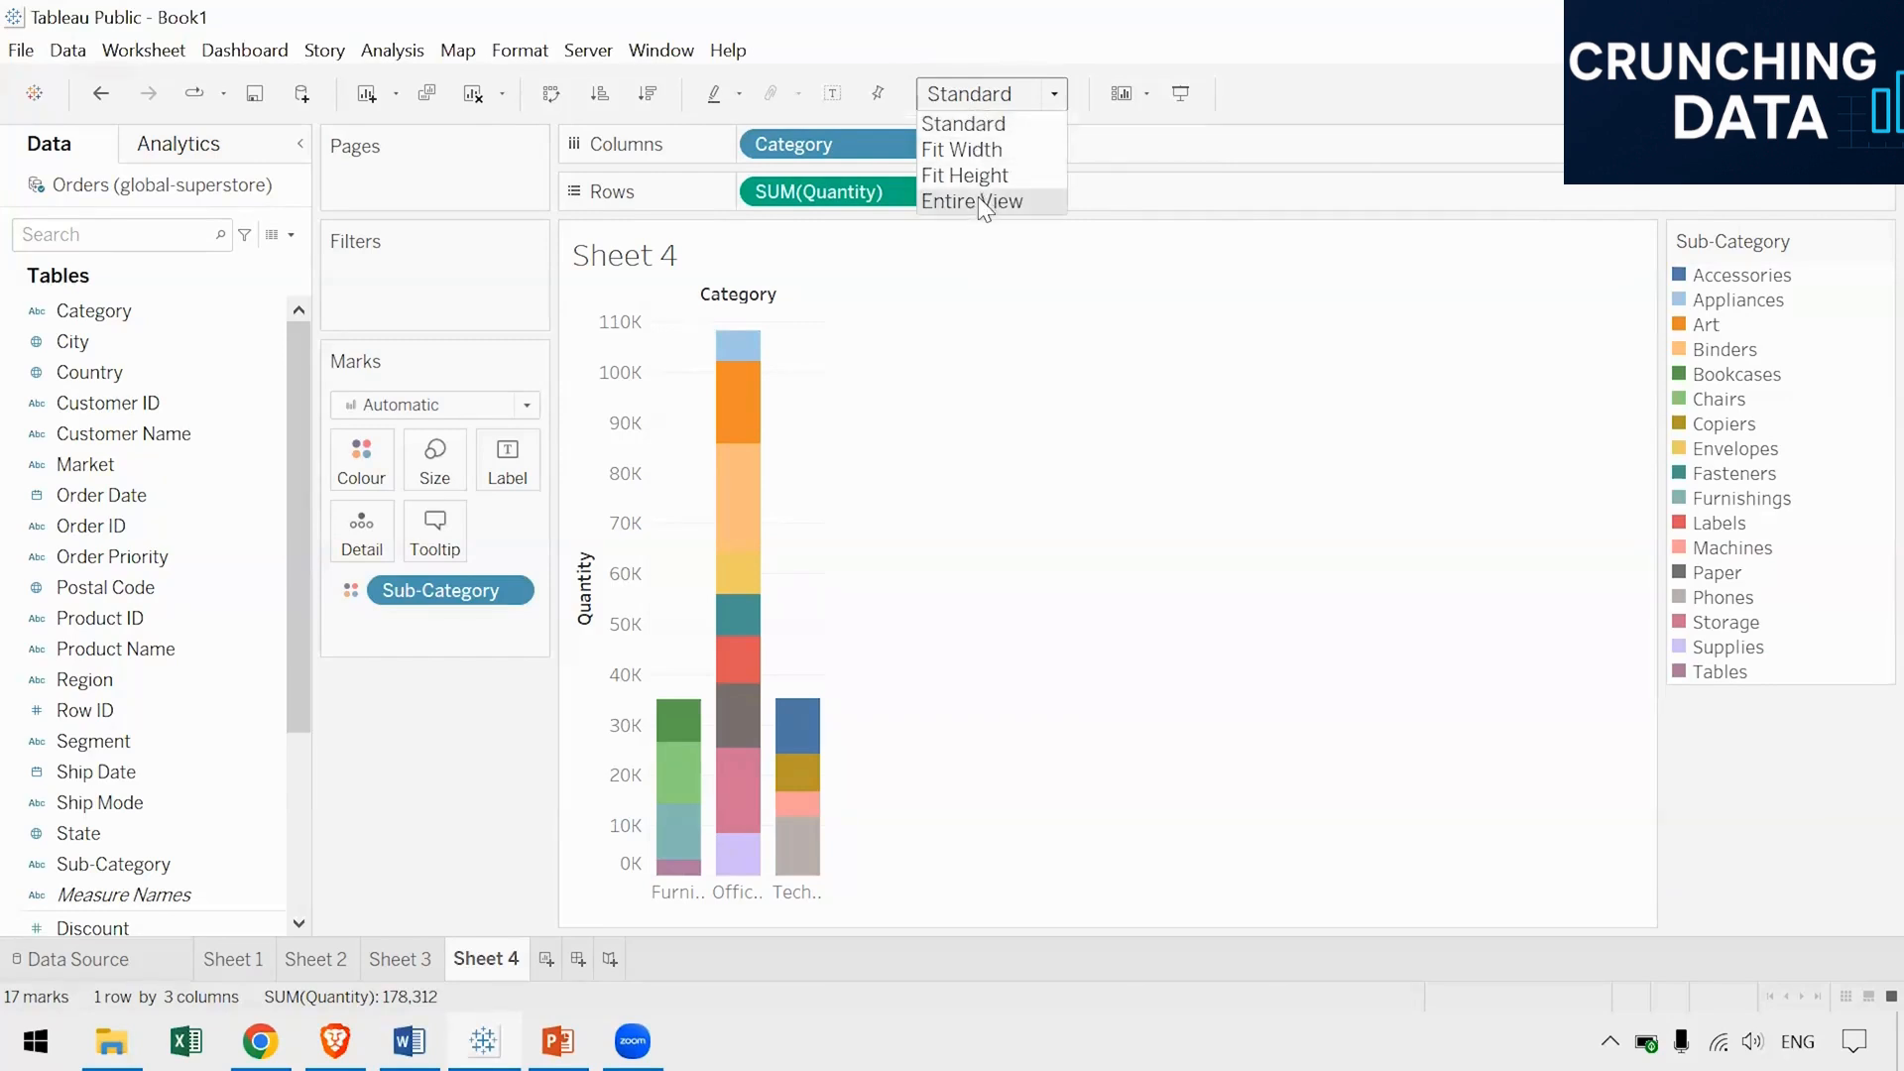
click(981, 201)
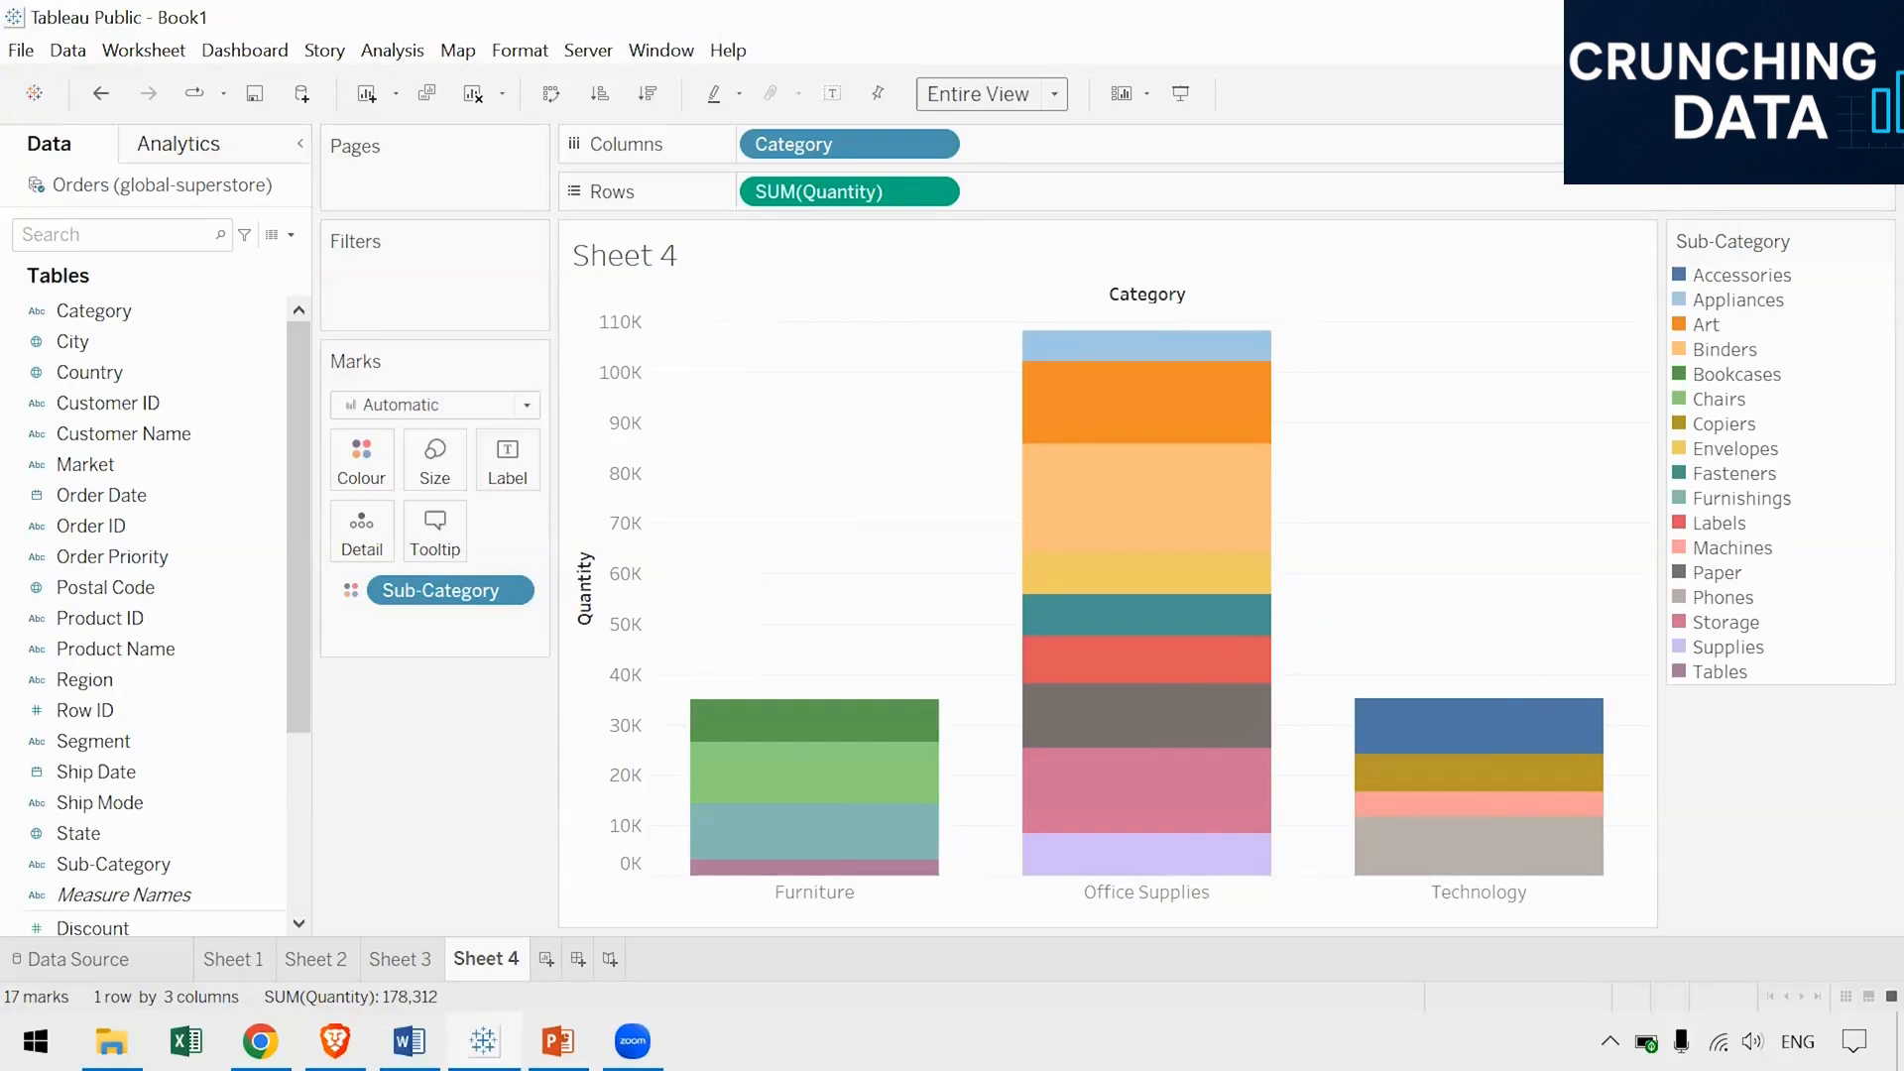
click(1003, 91)
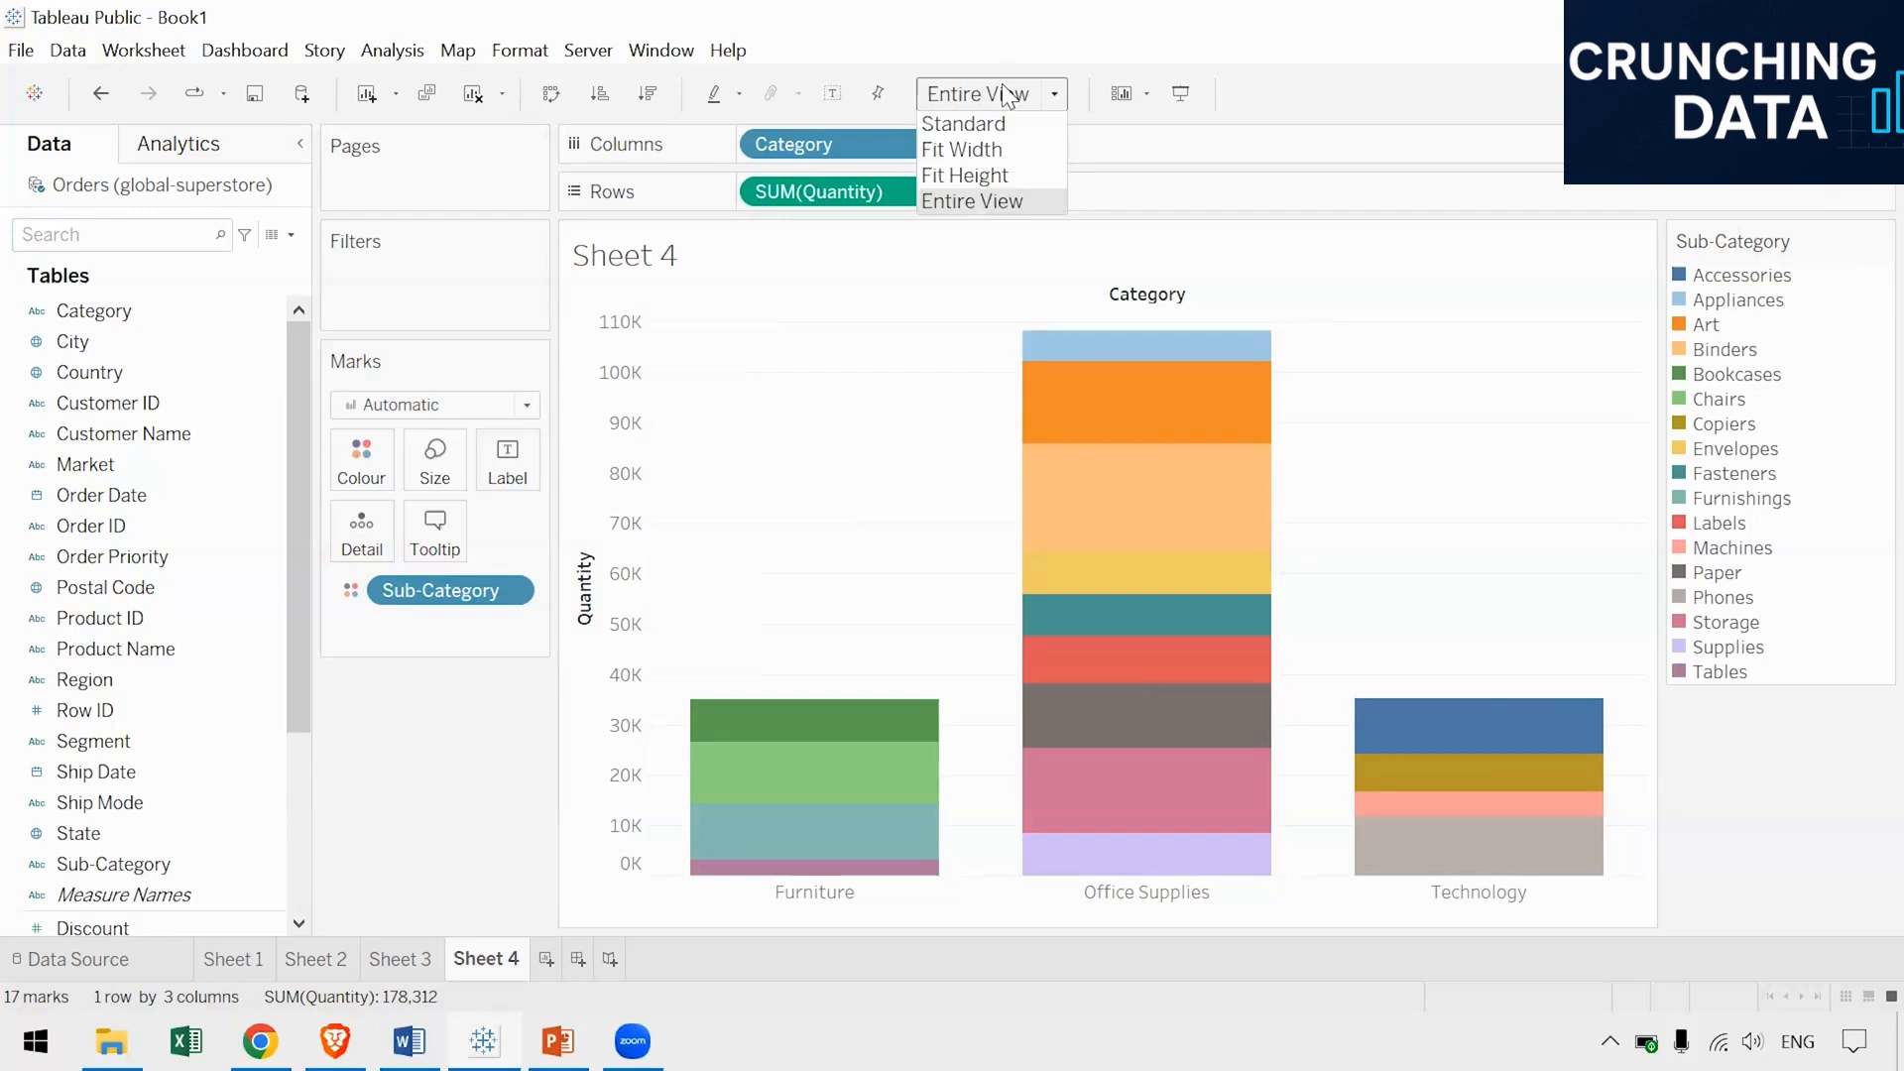
click(1000, 175)
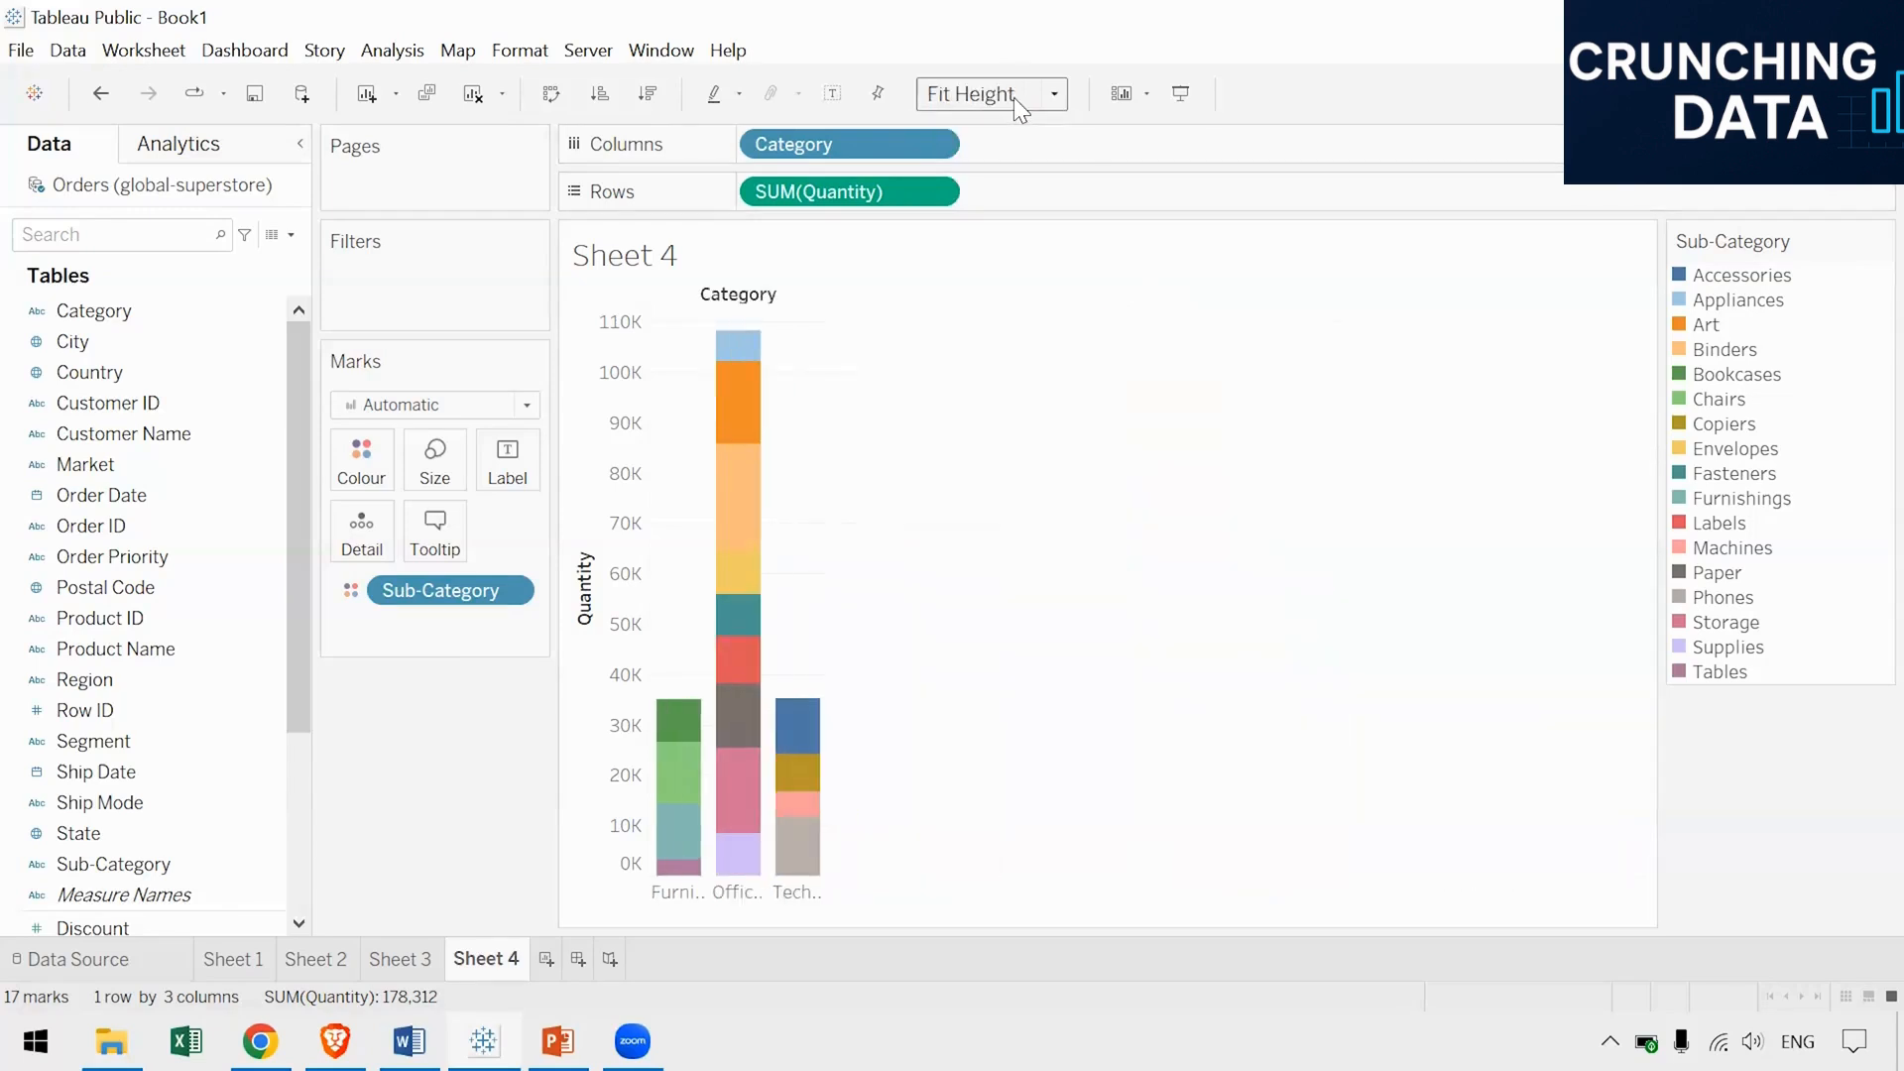
click(1014, 97)
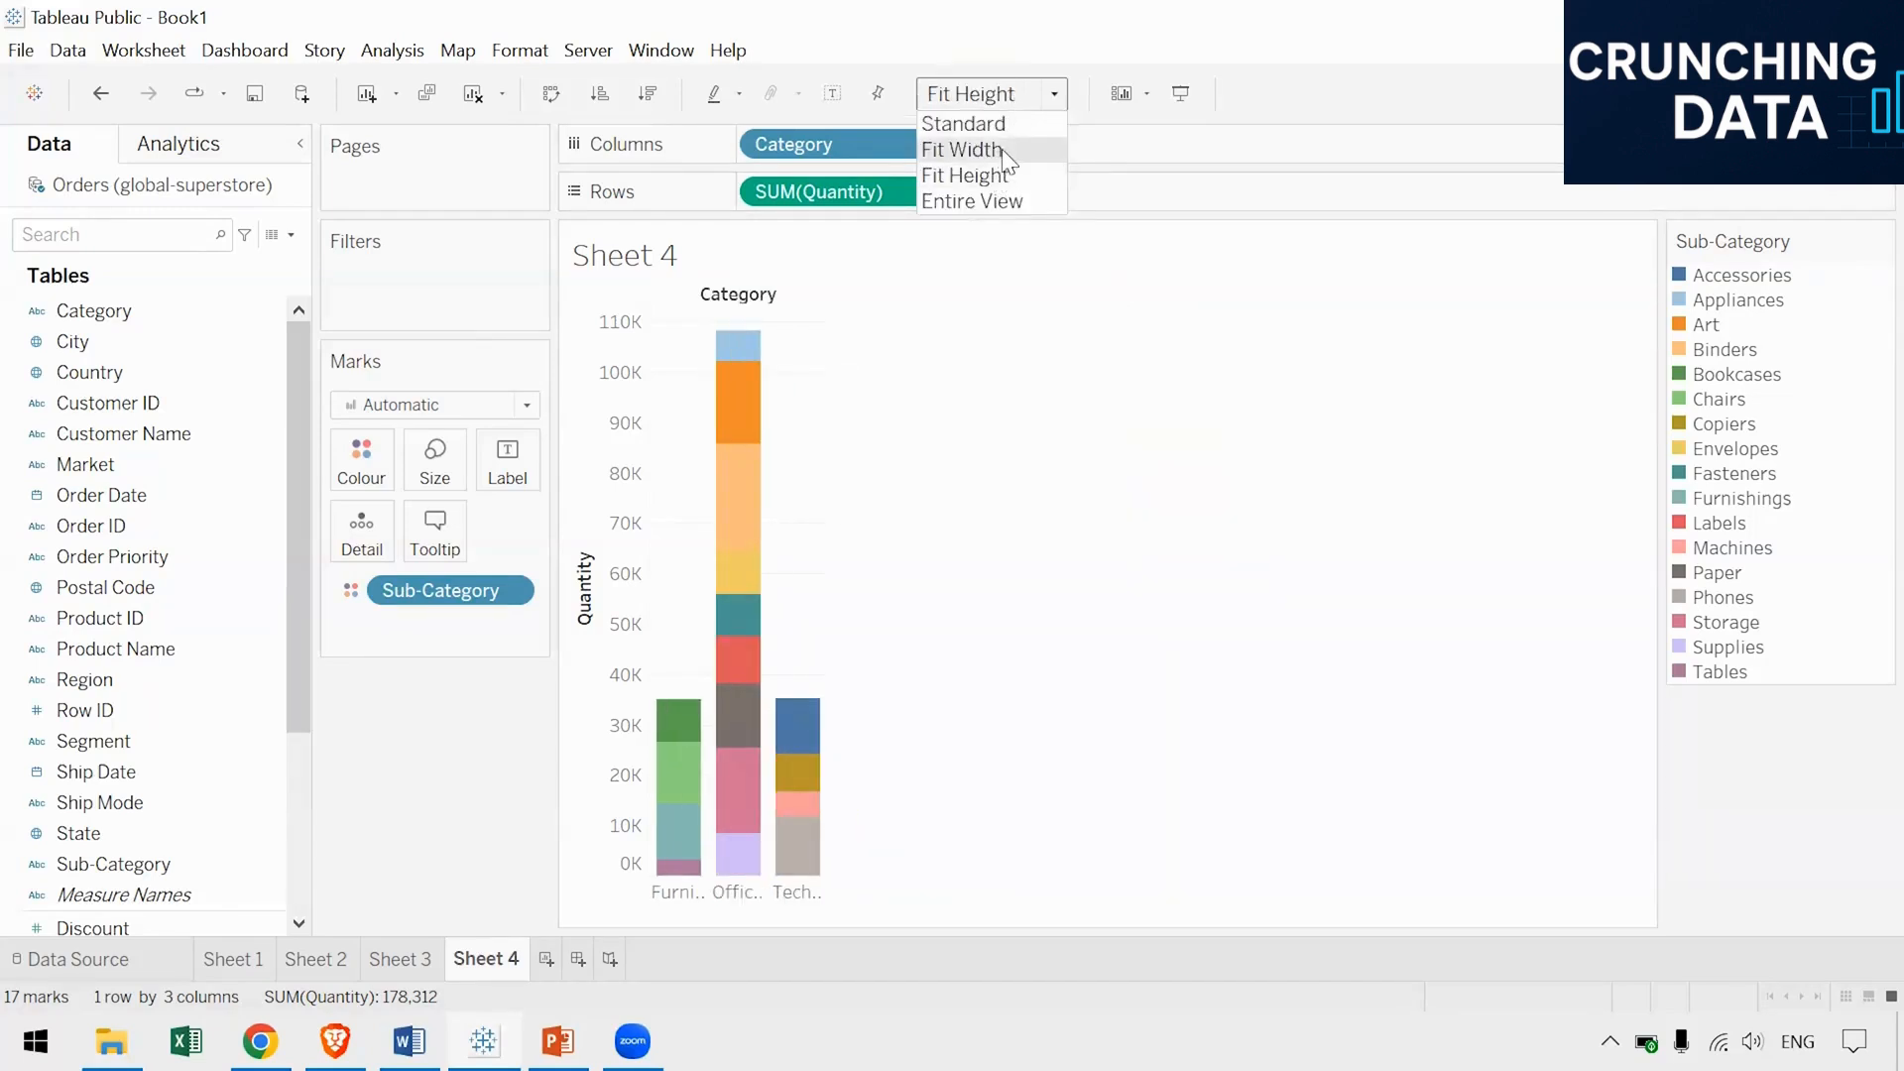
click(1189, 483)
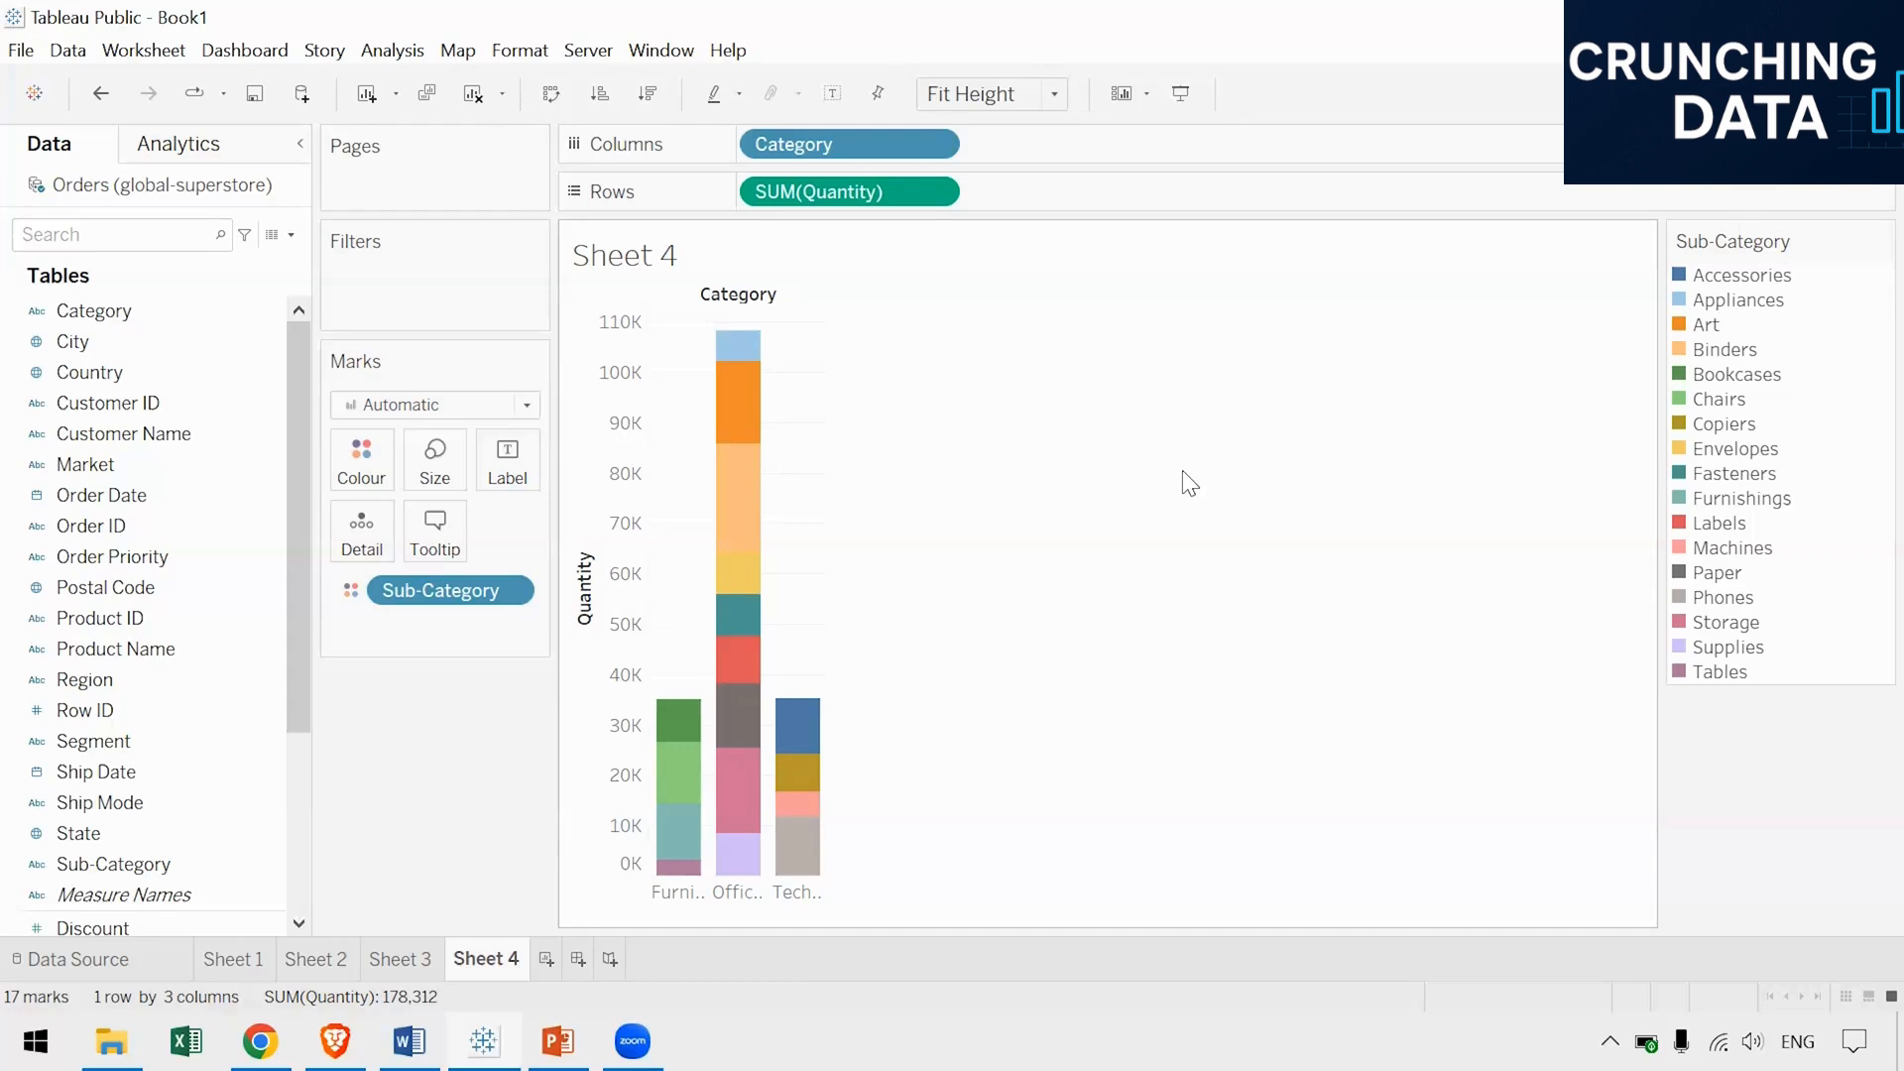
Show mark labels on the stacked bar segments of Sheet 4 and look over the label appearance options
click(513, 456)
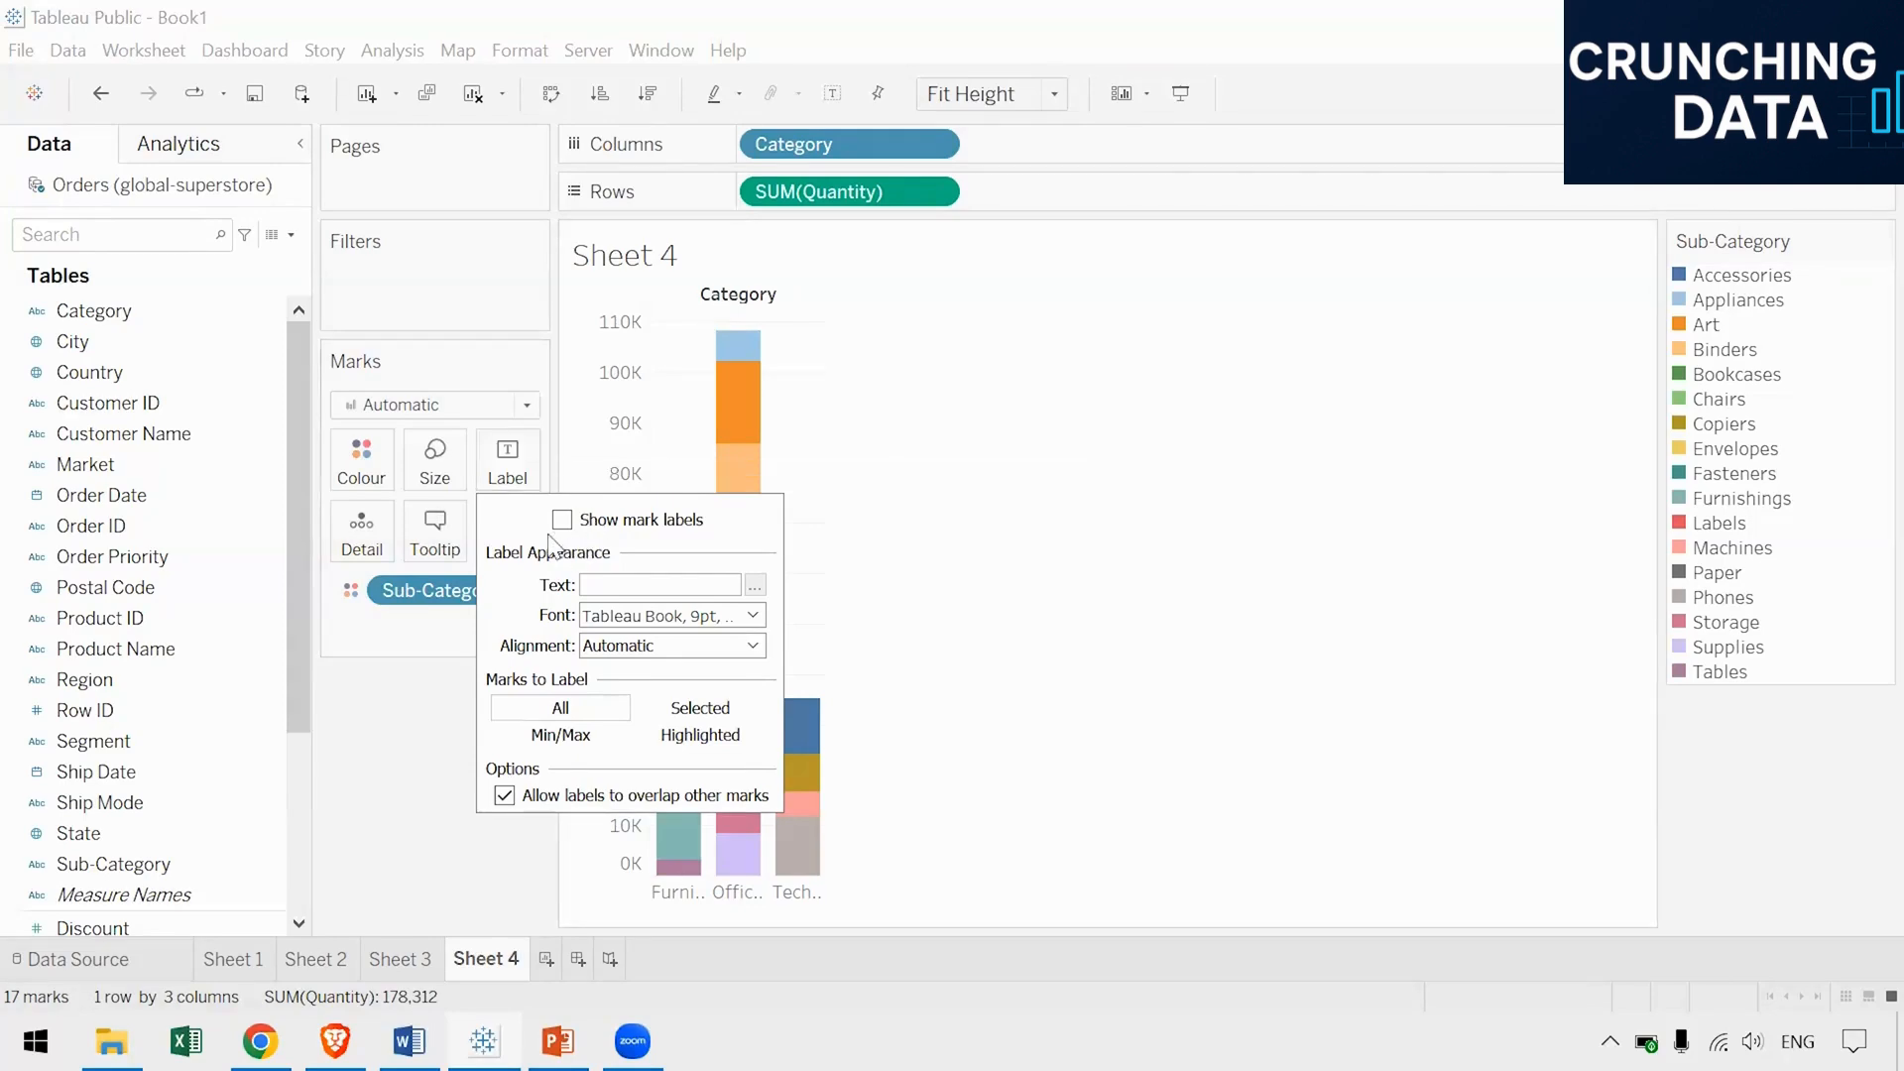
click(563, 521)
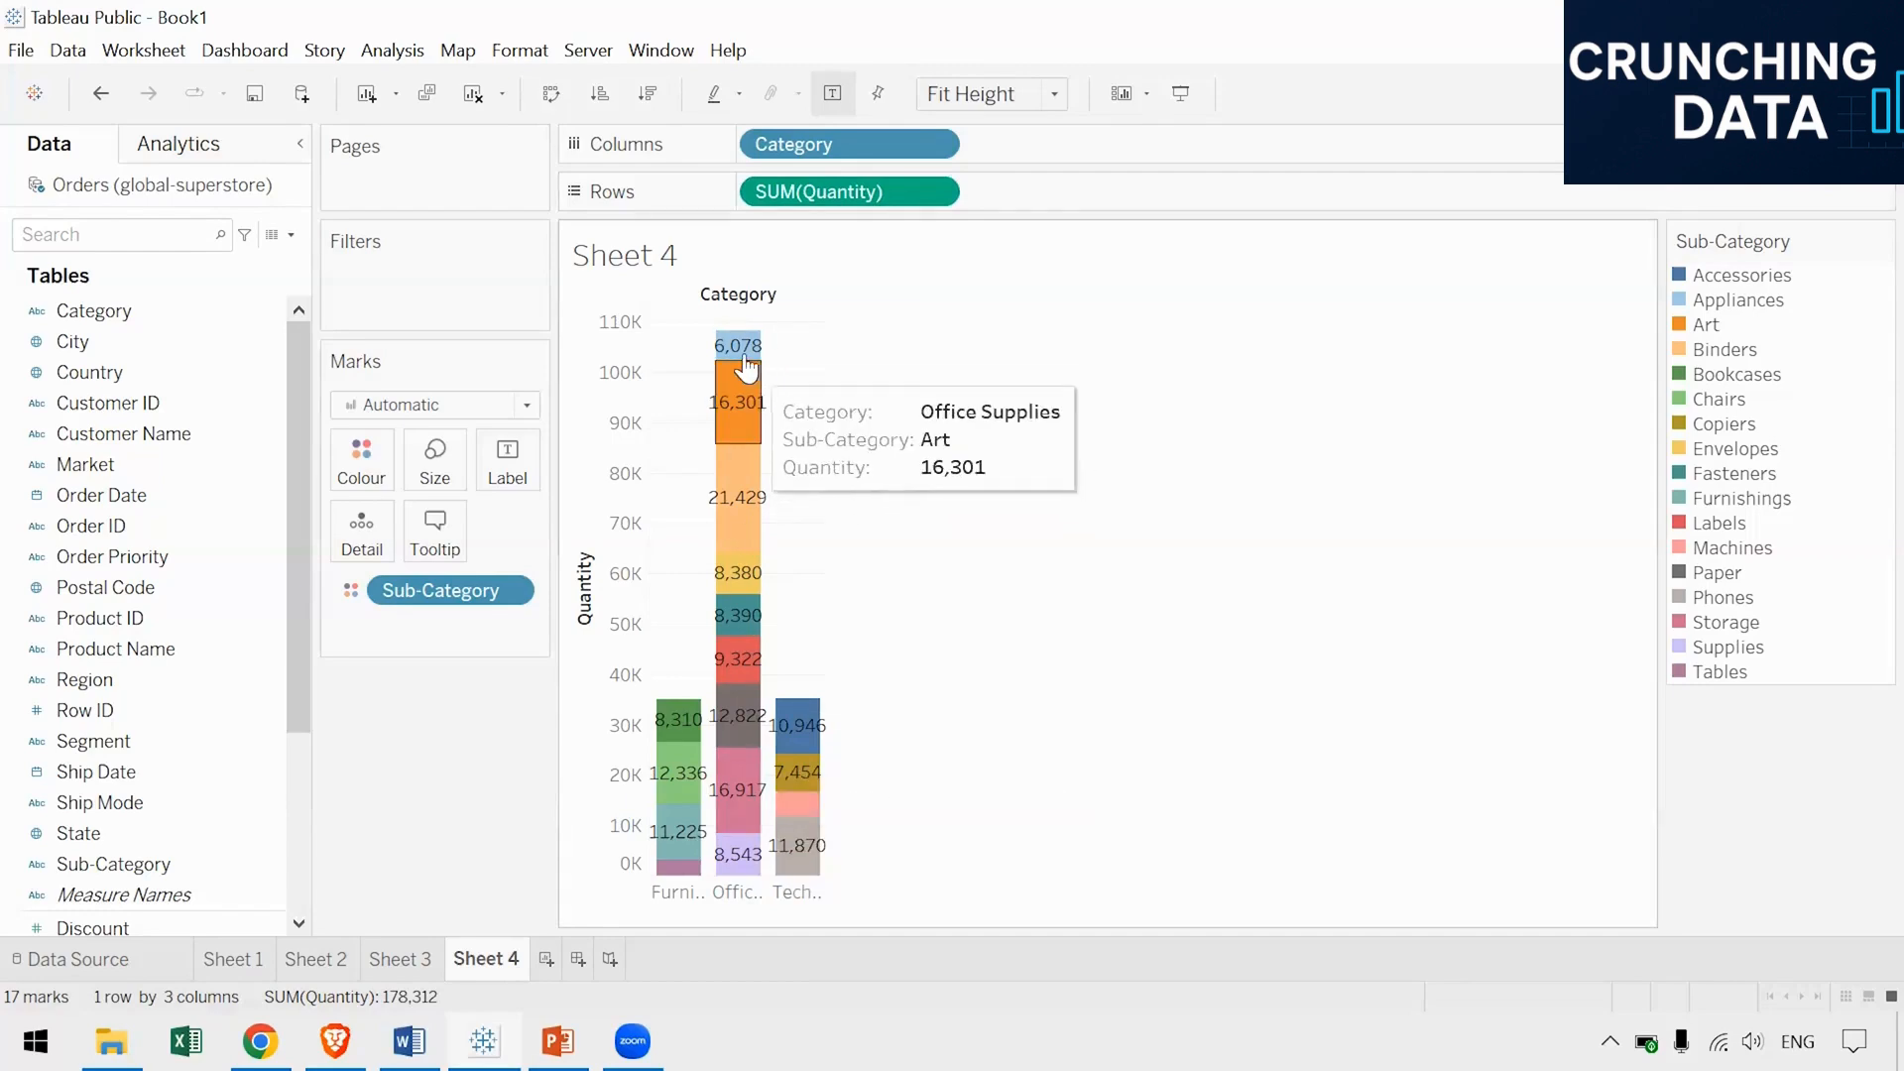
click(520, 462)
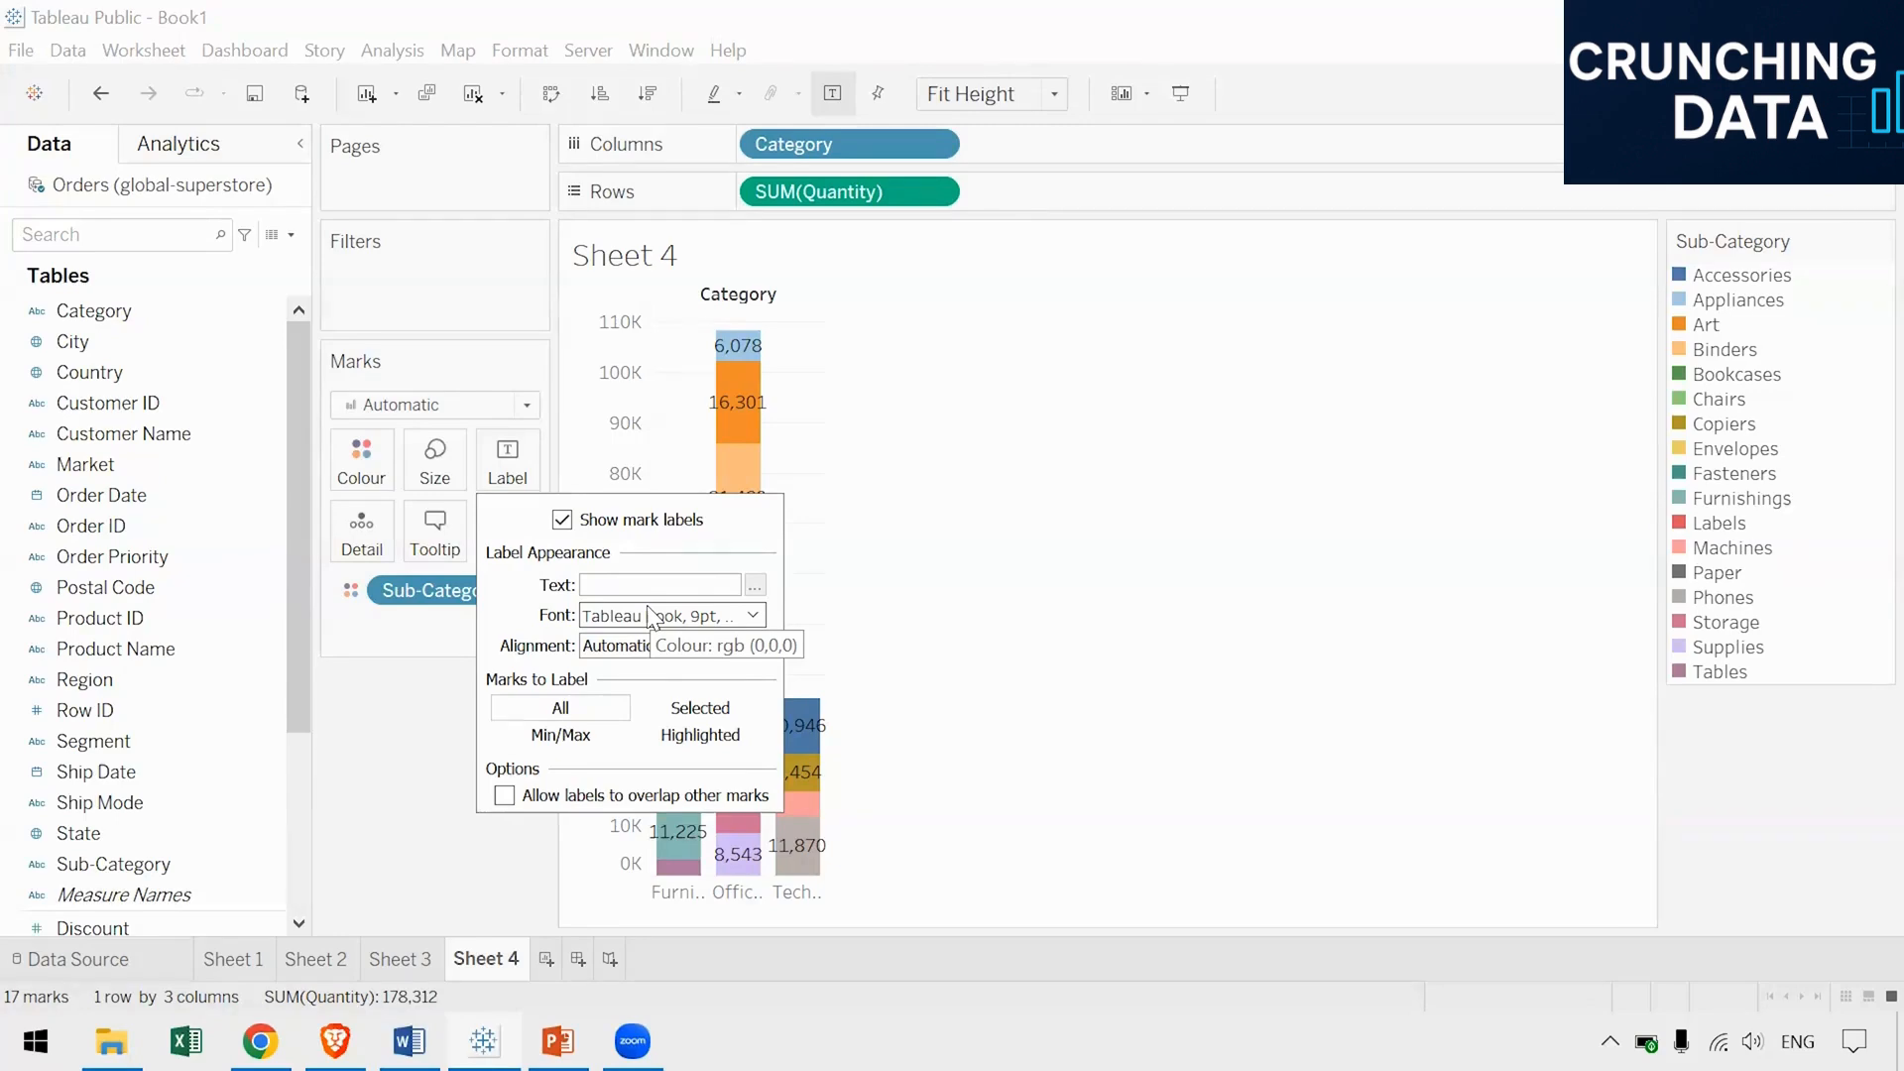
click(857, 547)
Create a new worksheet and build a stacked bar chart of Sales by Ship Date year, coloured by Market
key(ctrl+1)
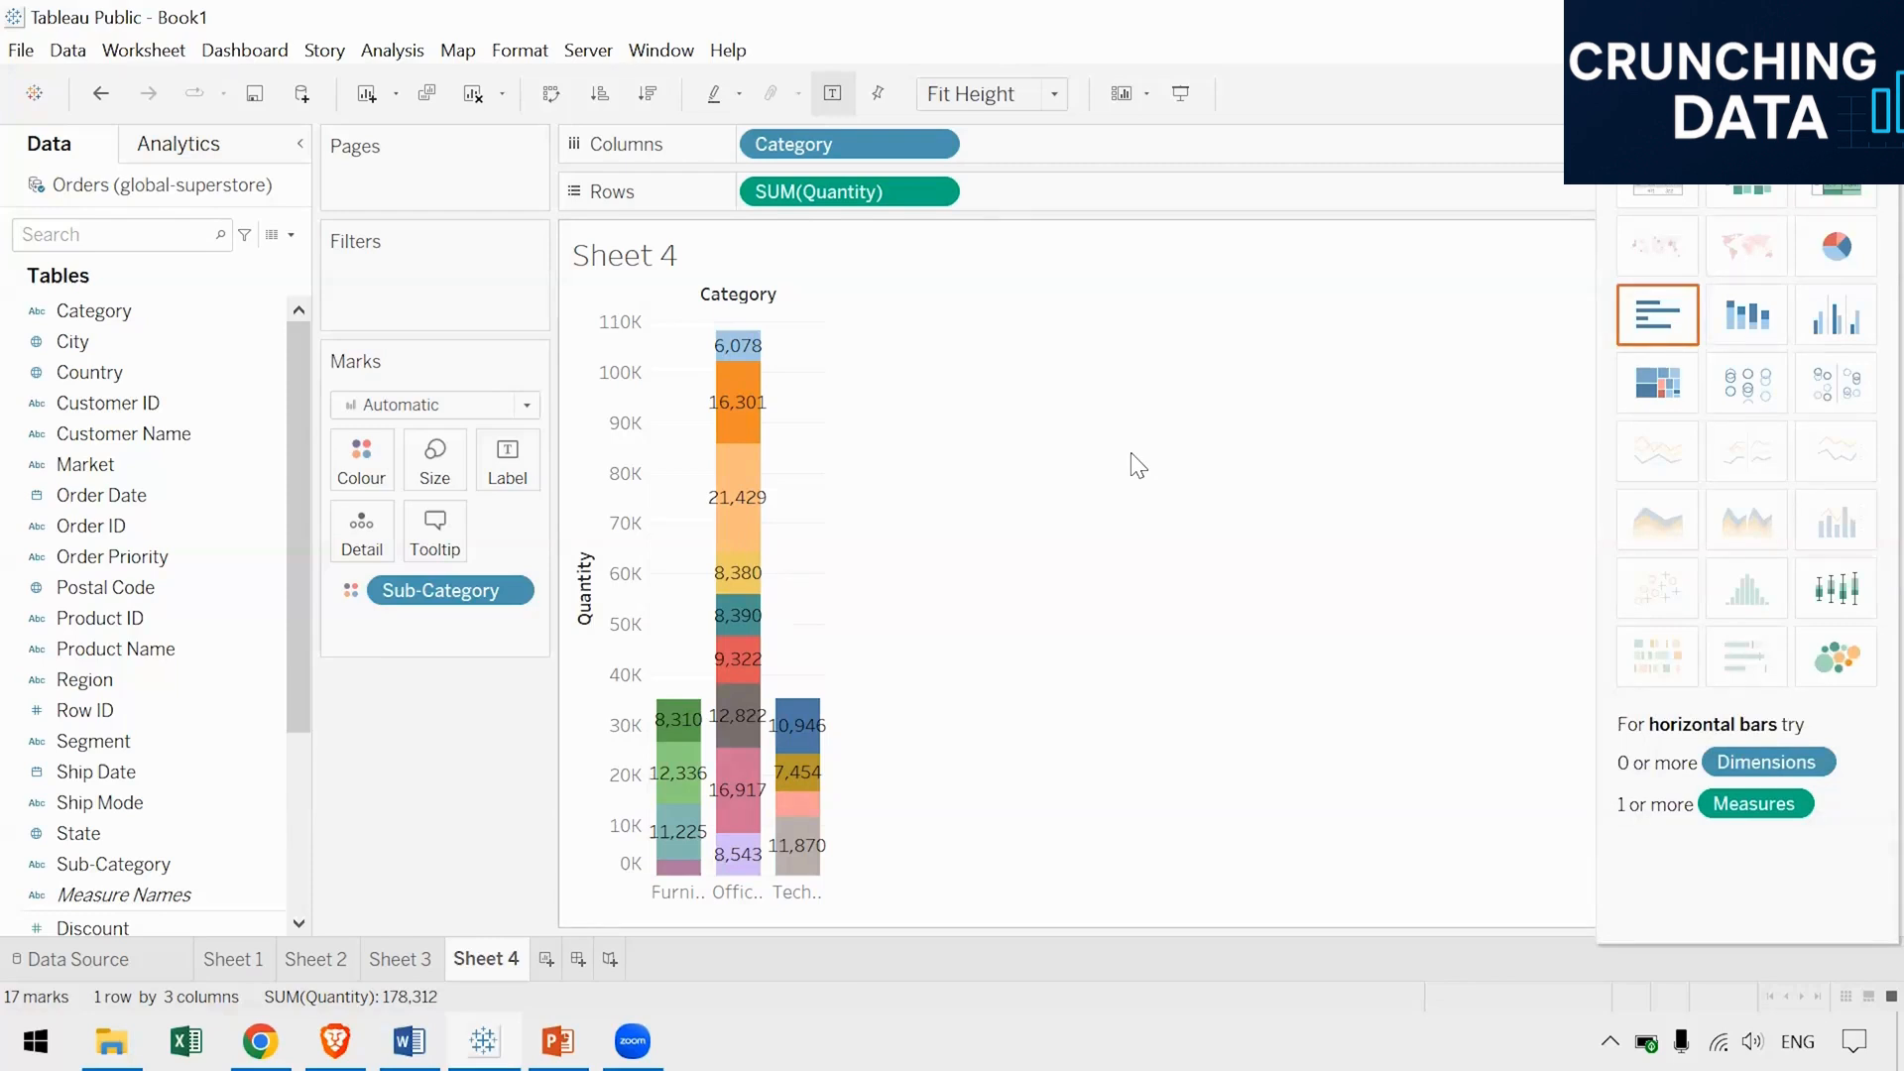
click(545, 959)
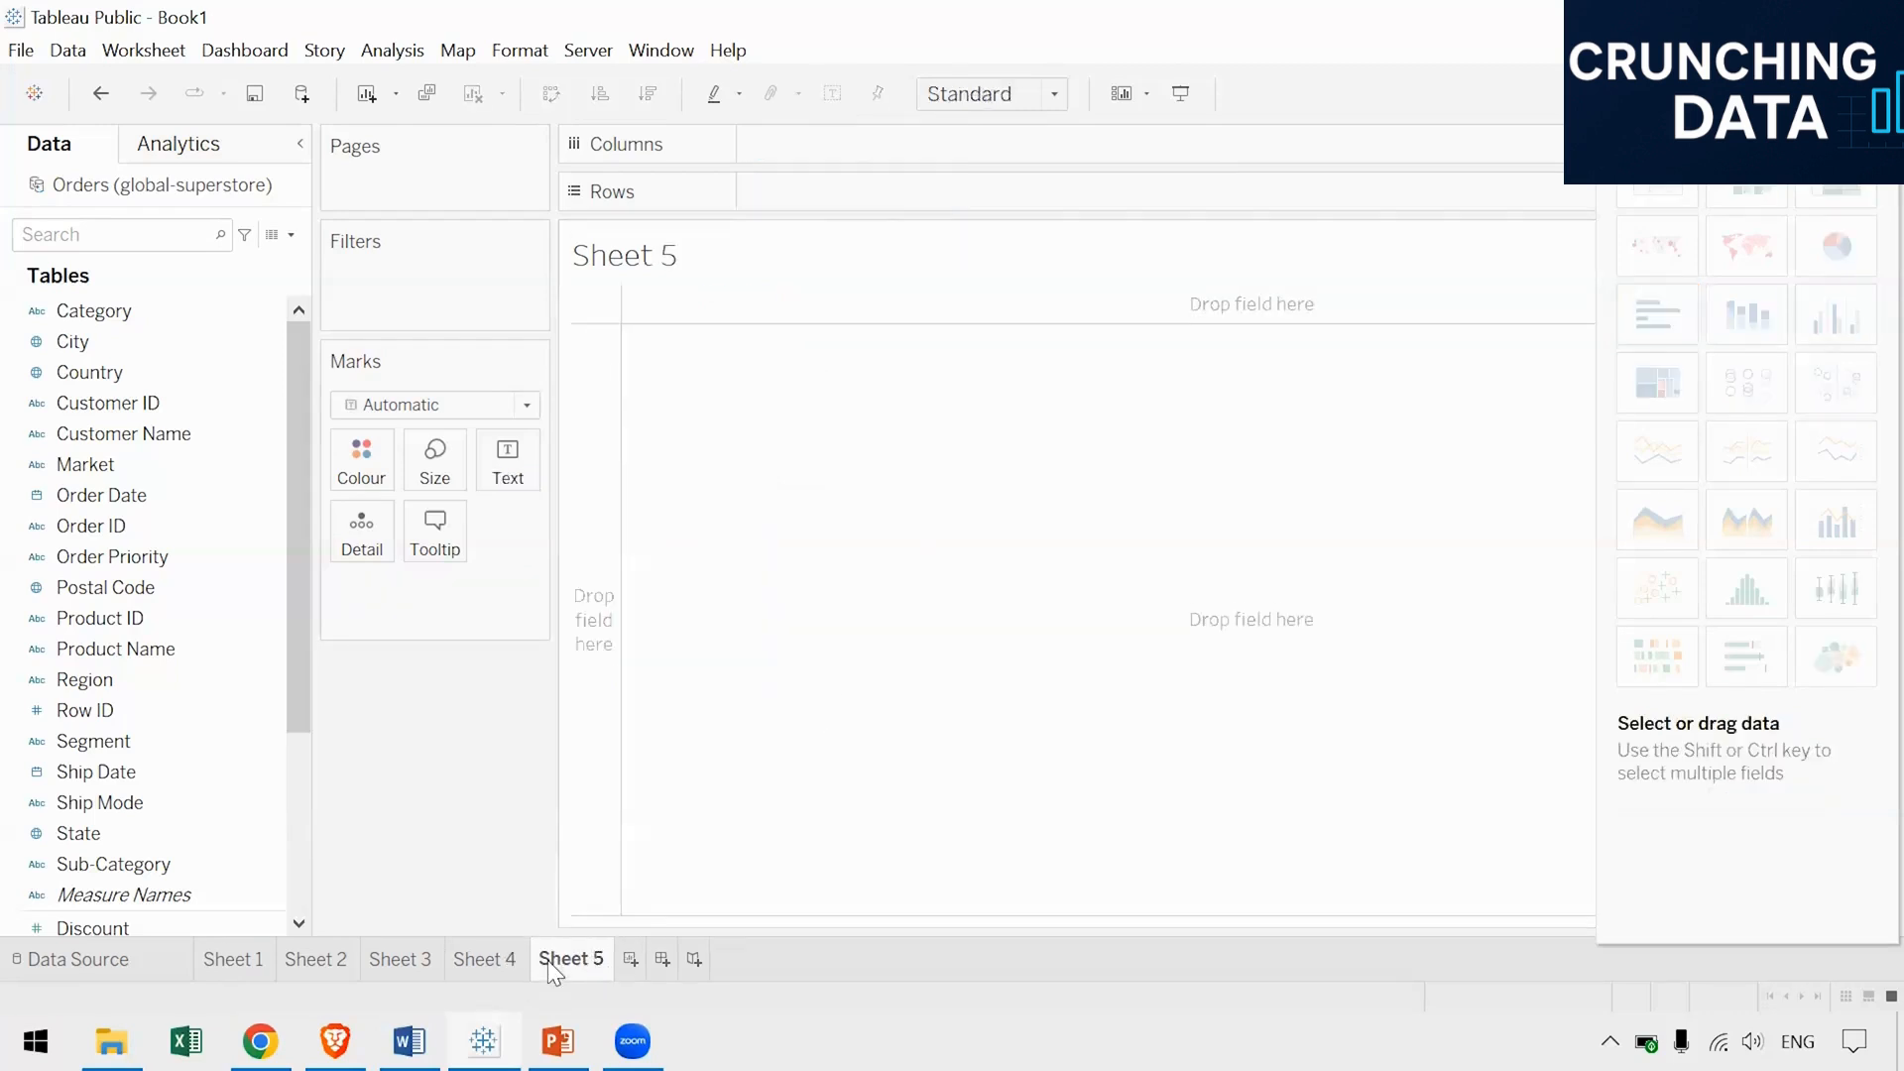
double_click(138, 468)
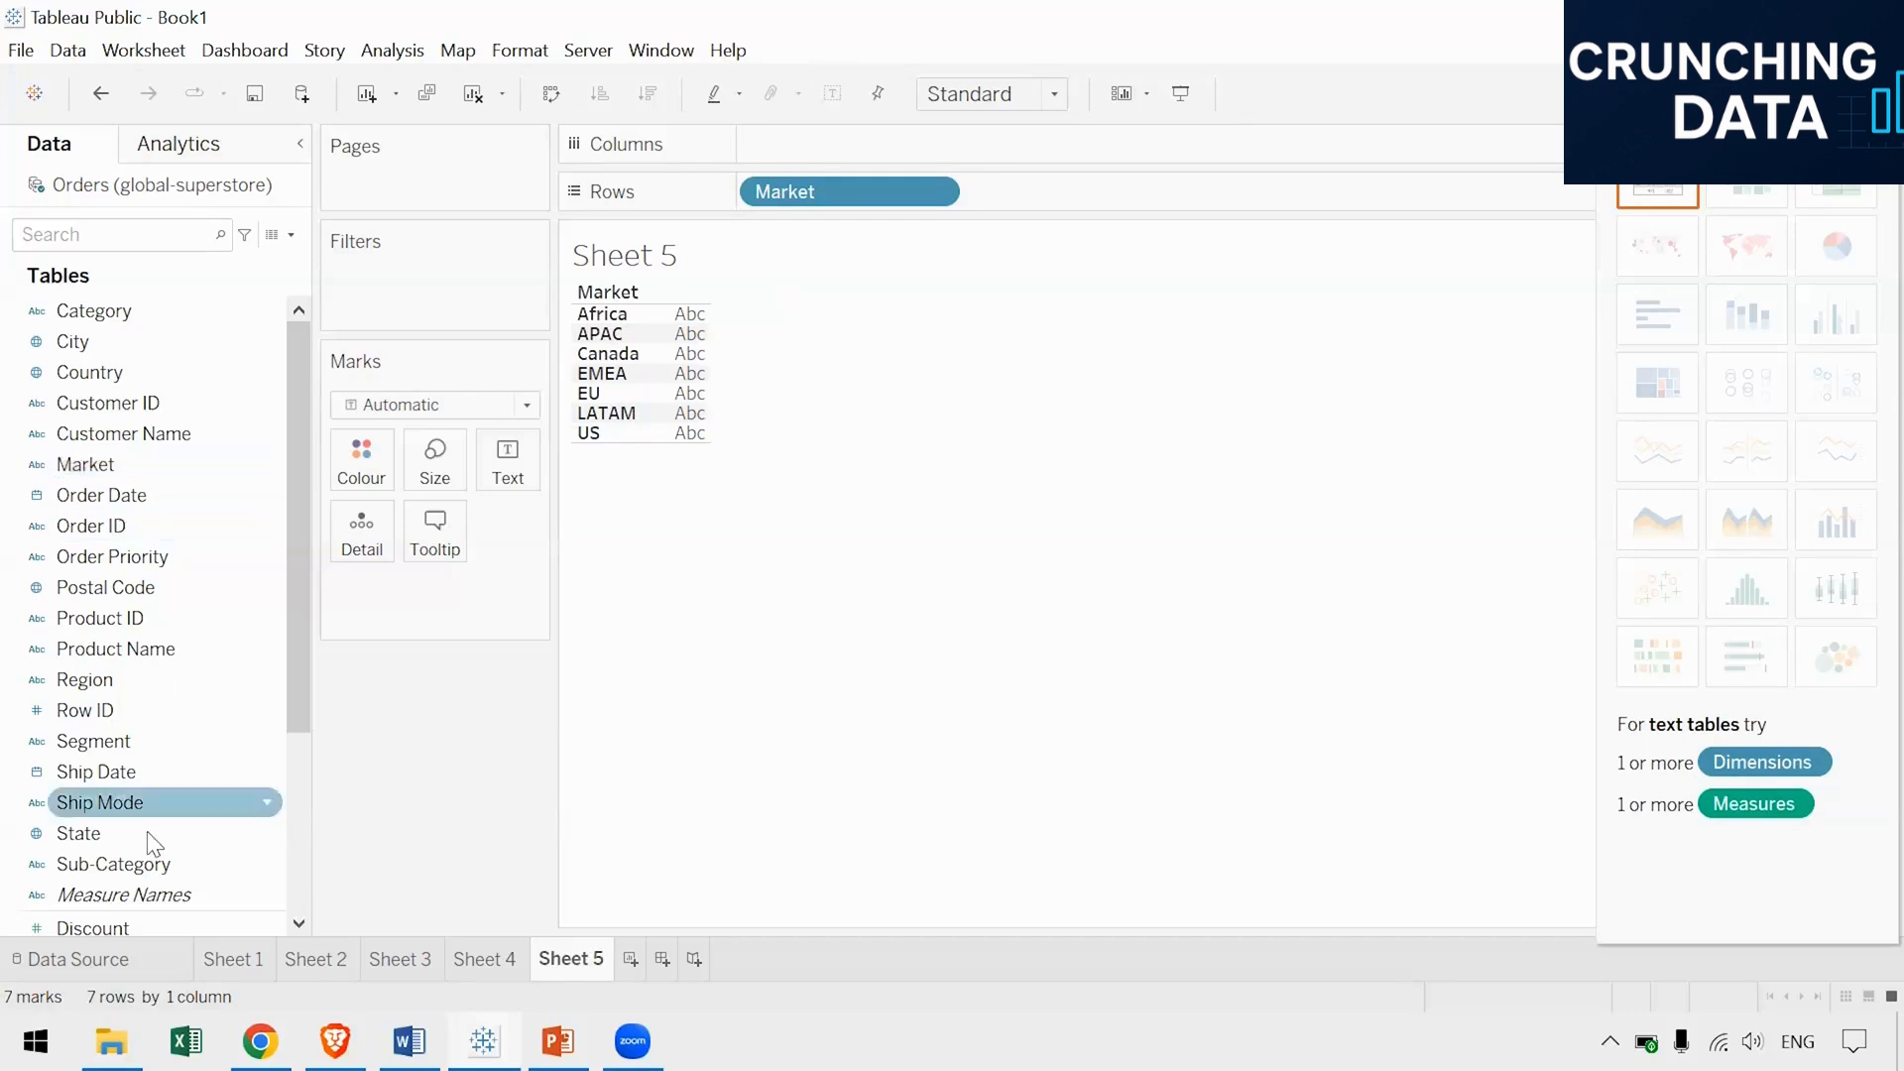
double_click(147, 770)
scroll(172, 603, down, 3)
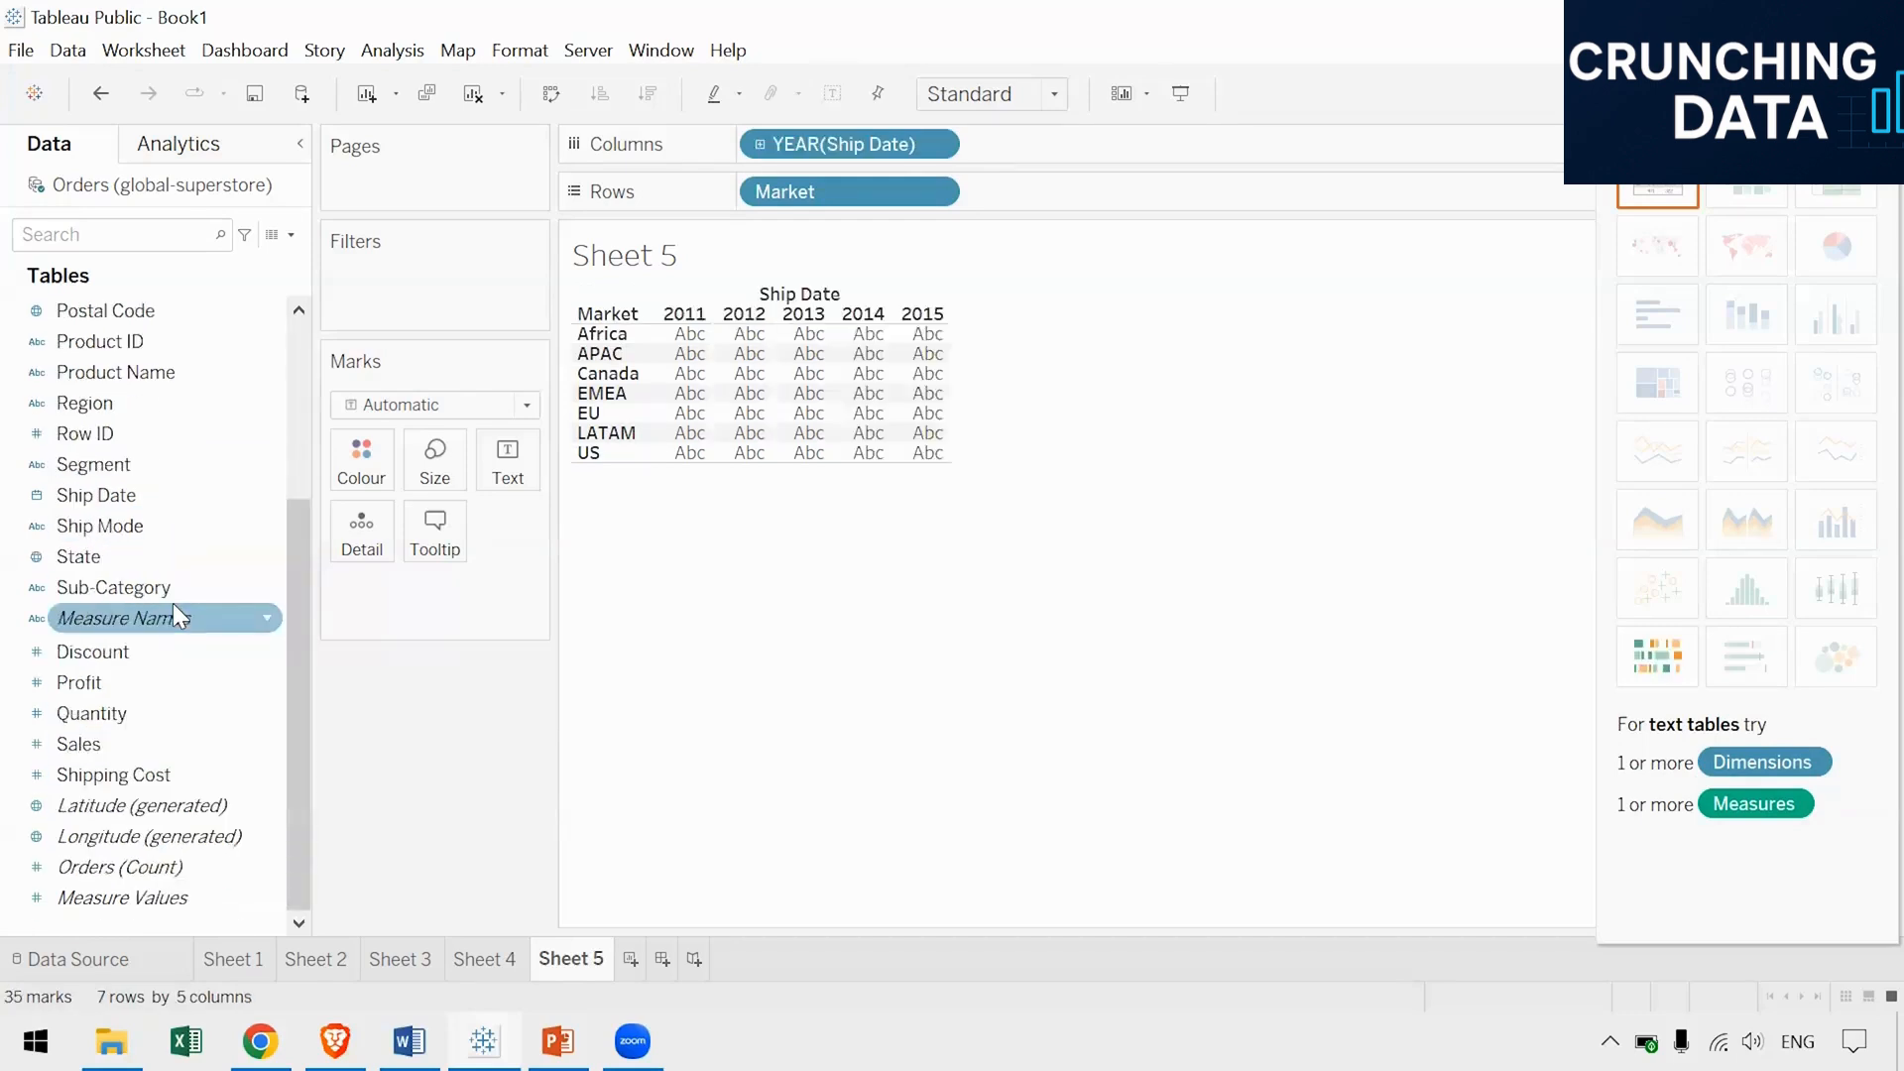
double_click(139, 743)
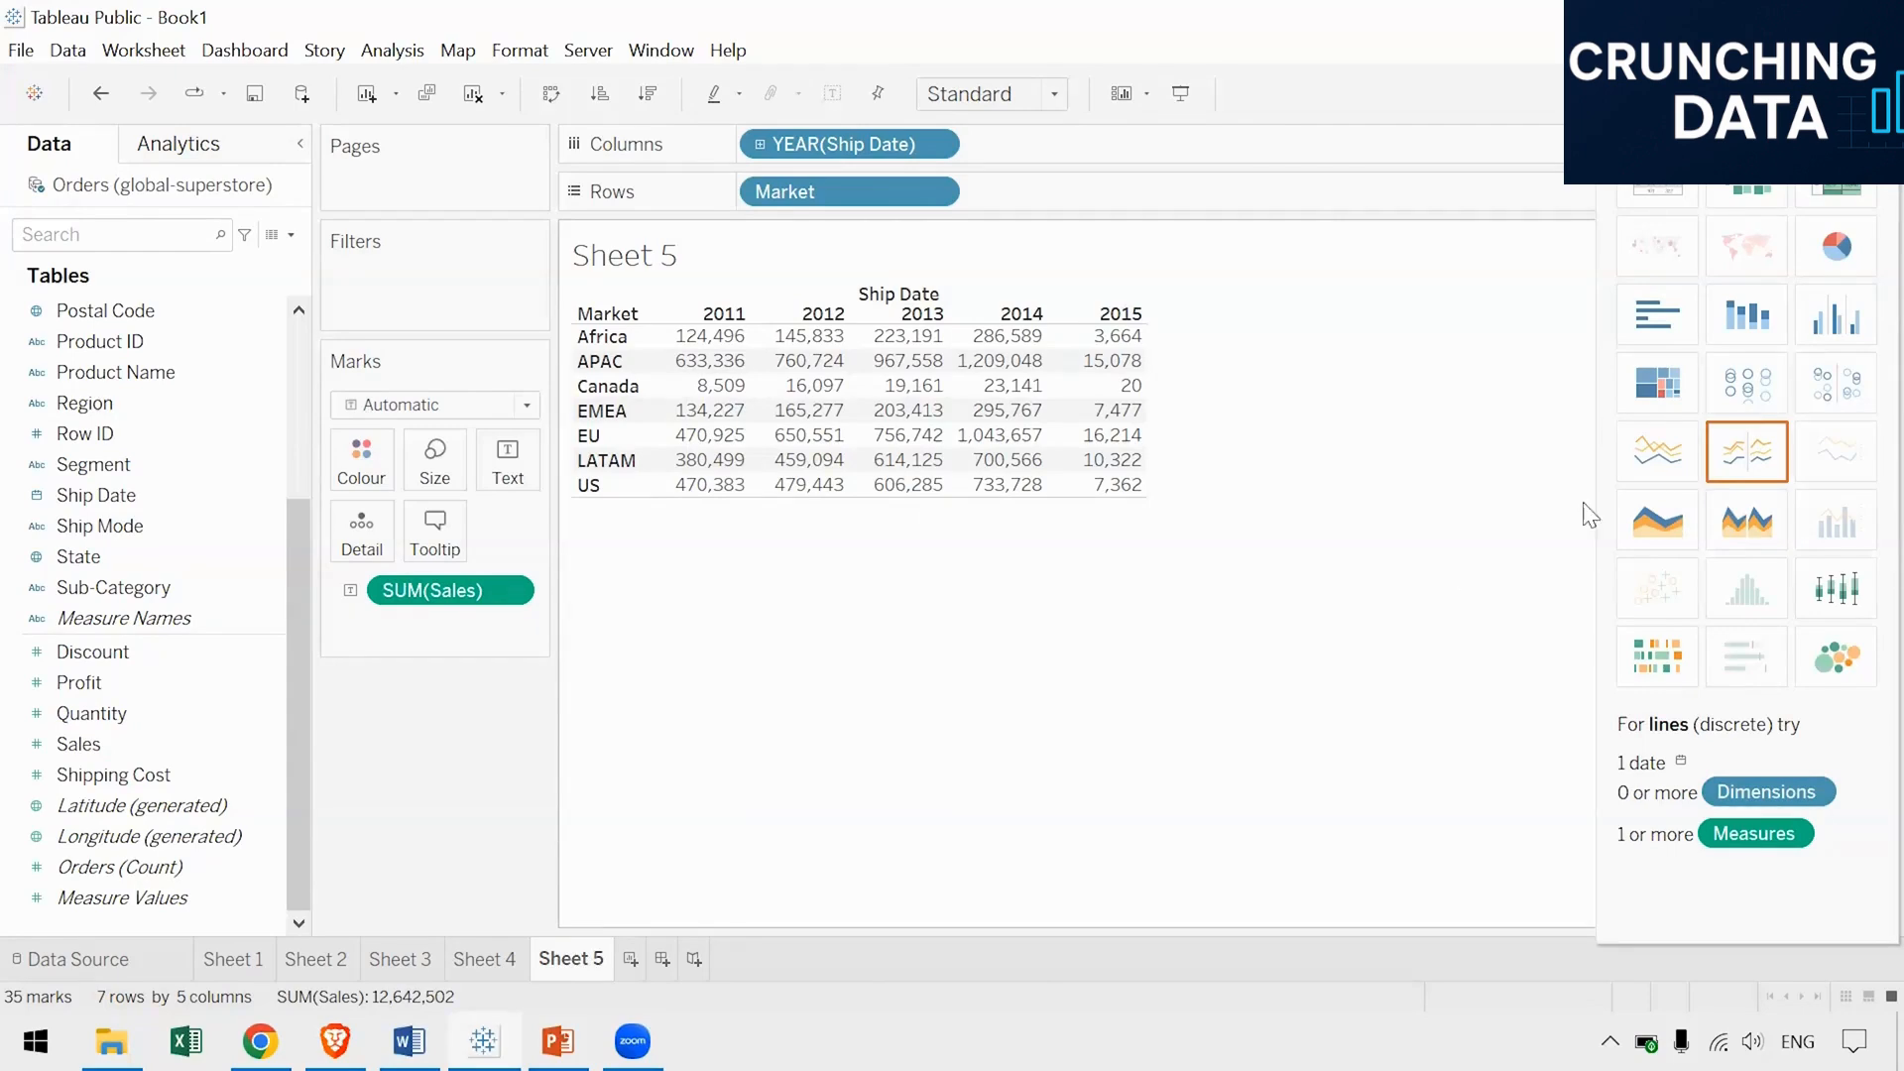
click(1747, 315)
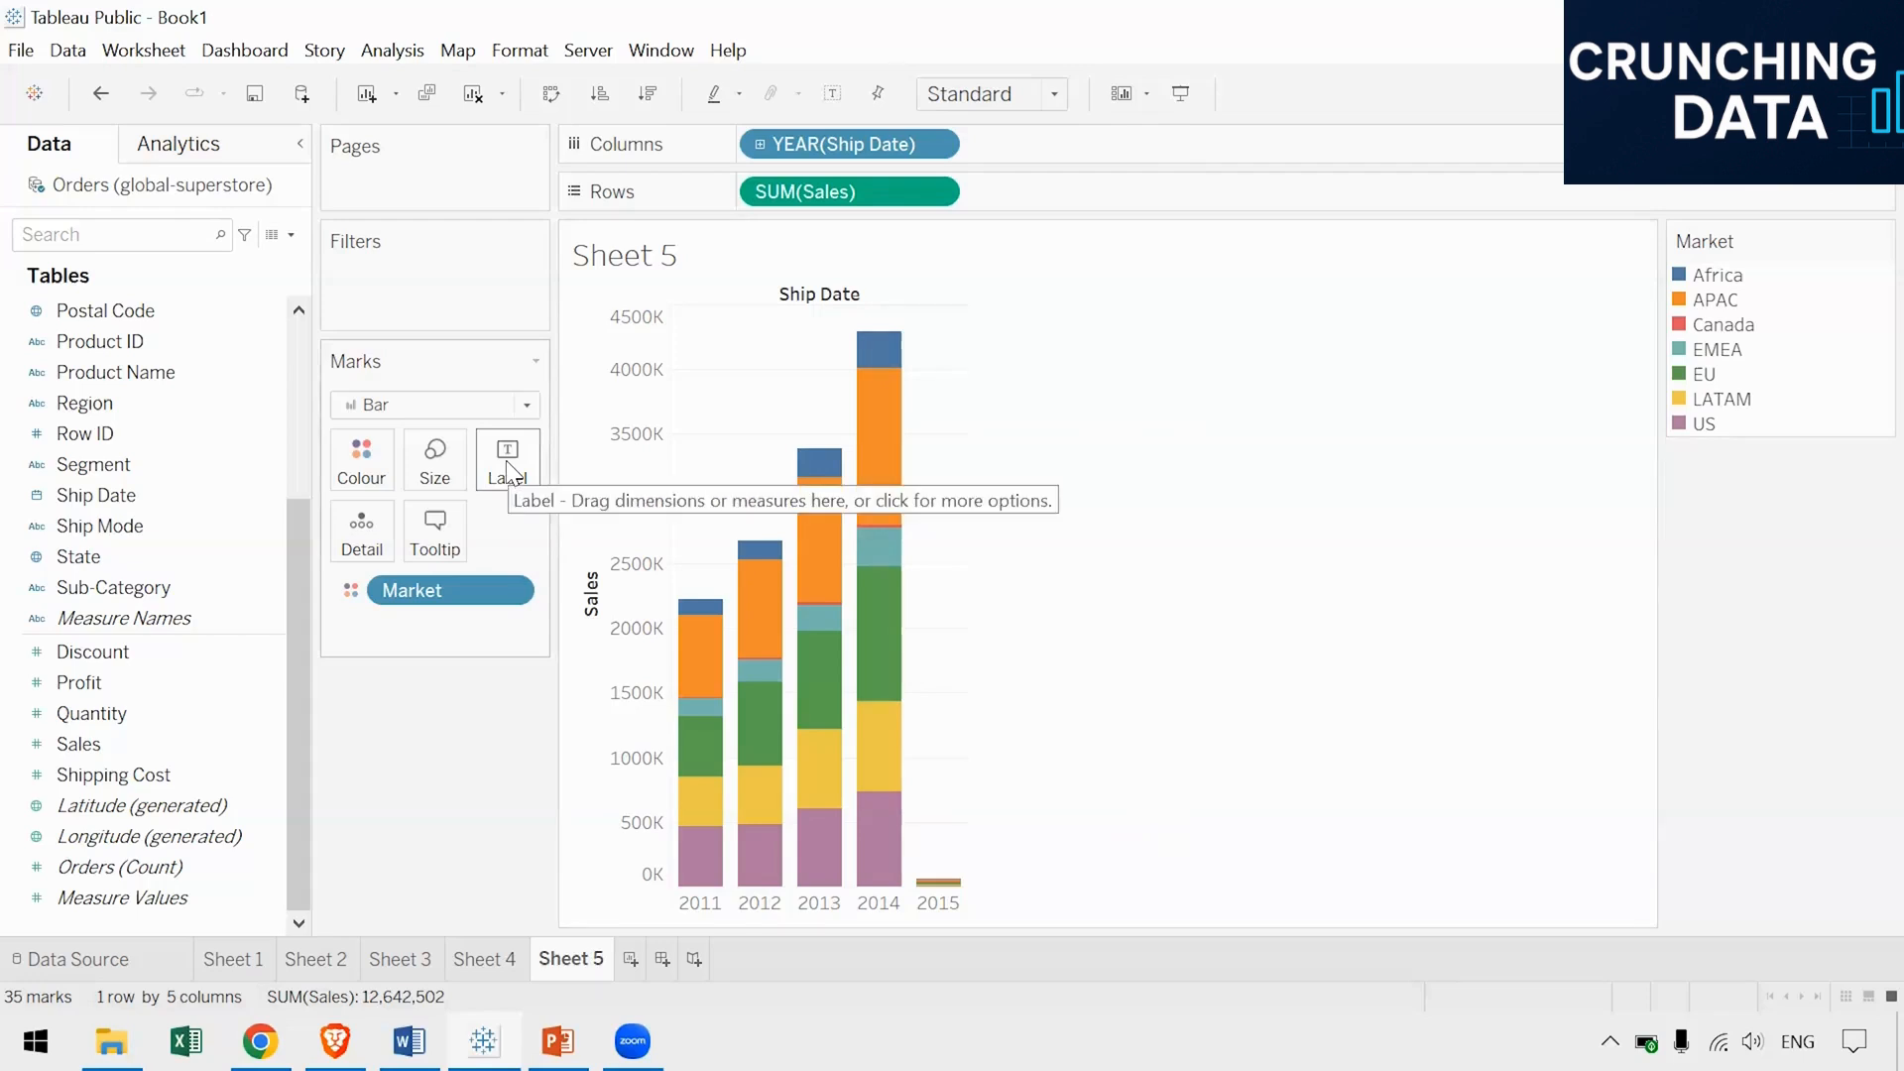
Set the sales bars' colour opacity to 74% and give the segments a black border
click(354, 449)
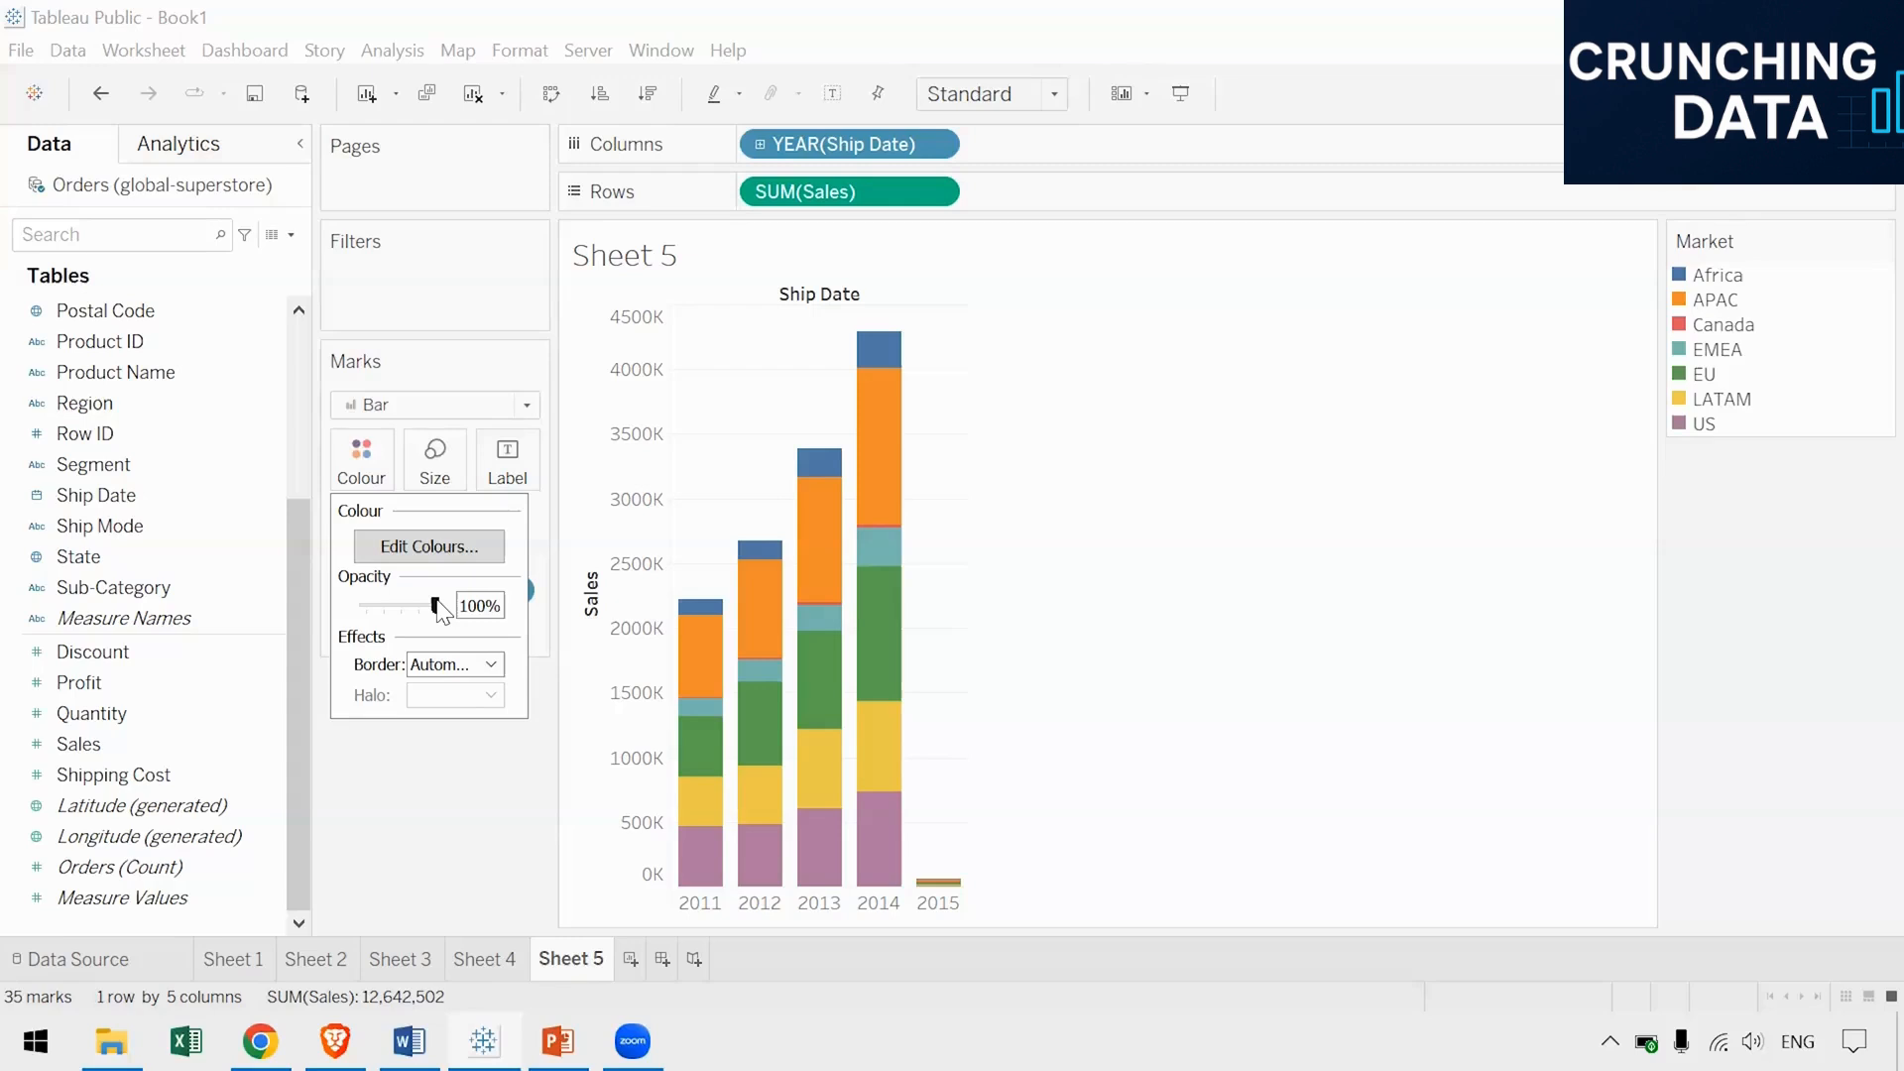
drag(437, 607, 419, 602)
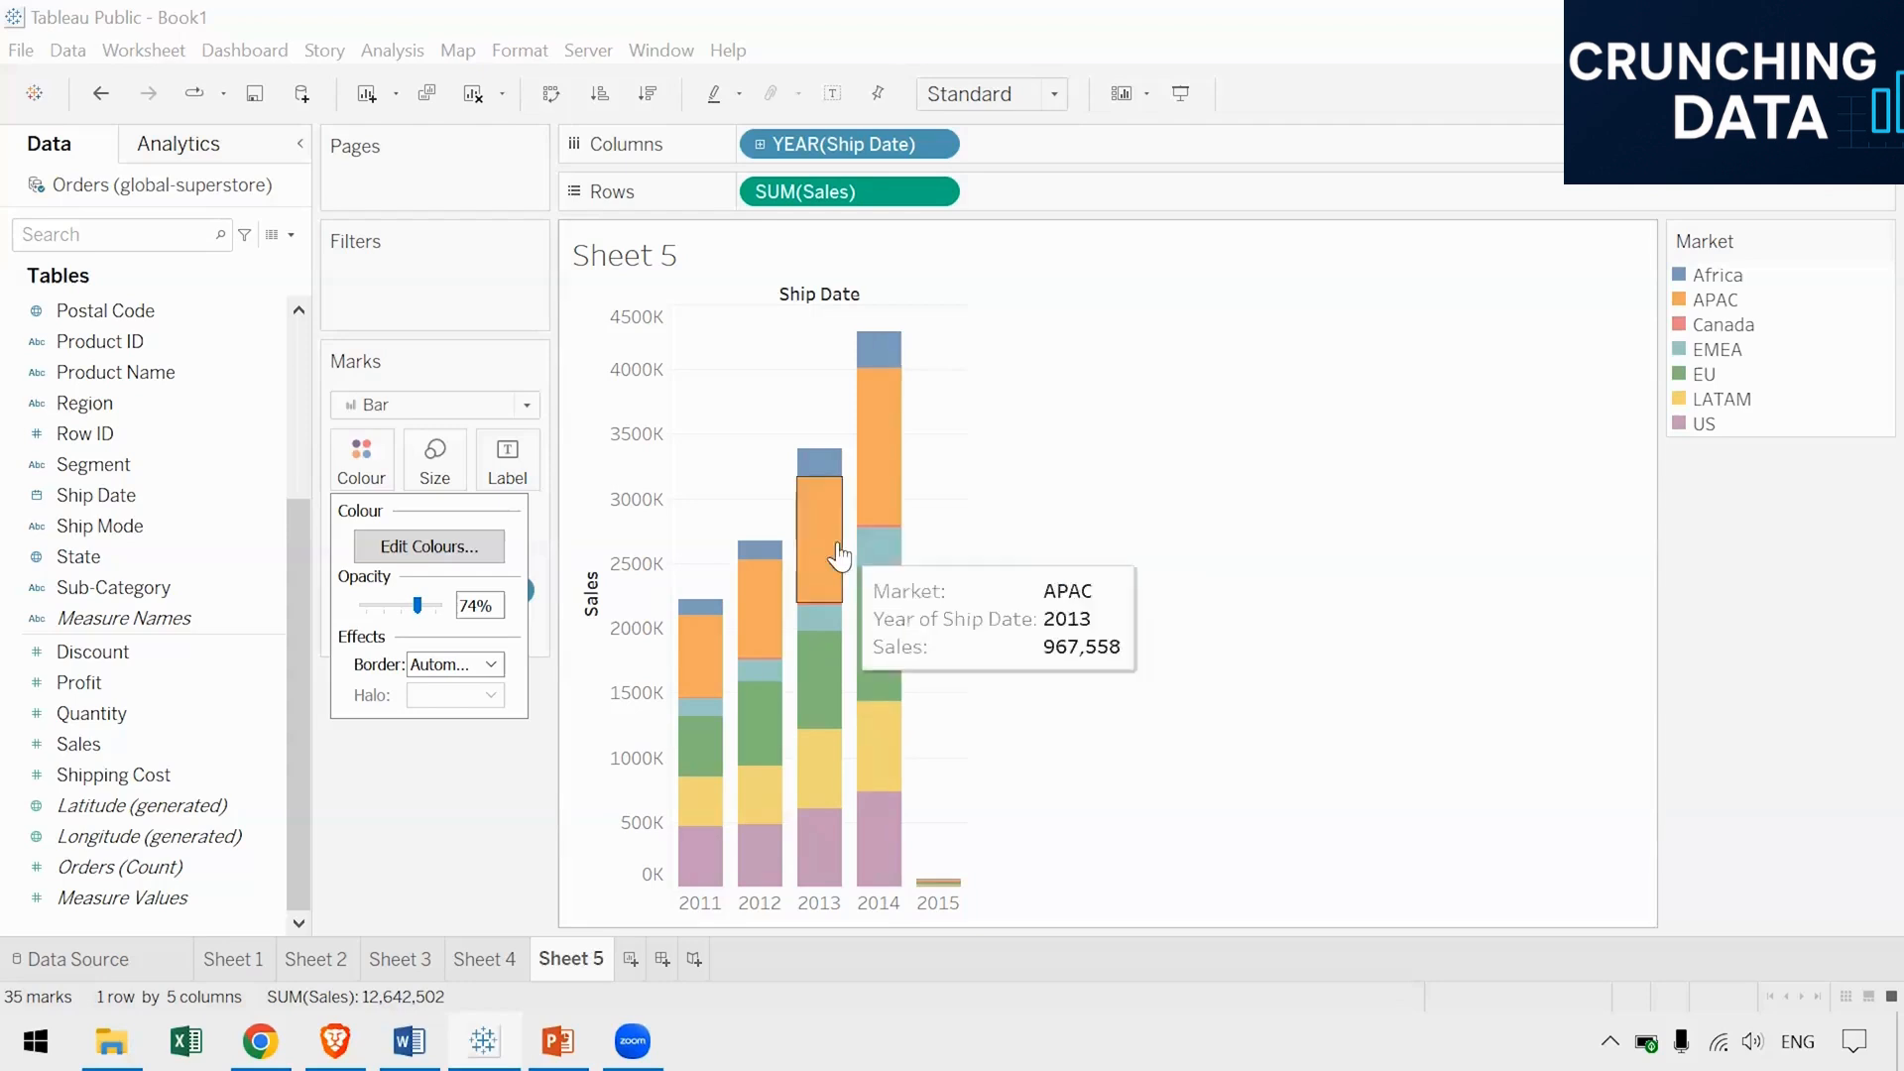
click(451, 667)
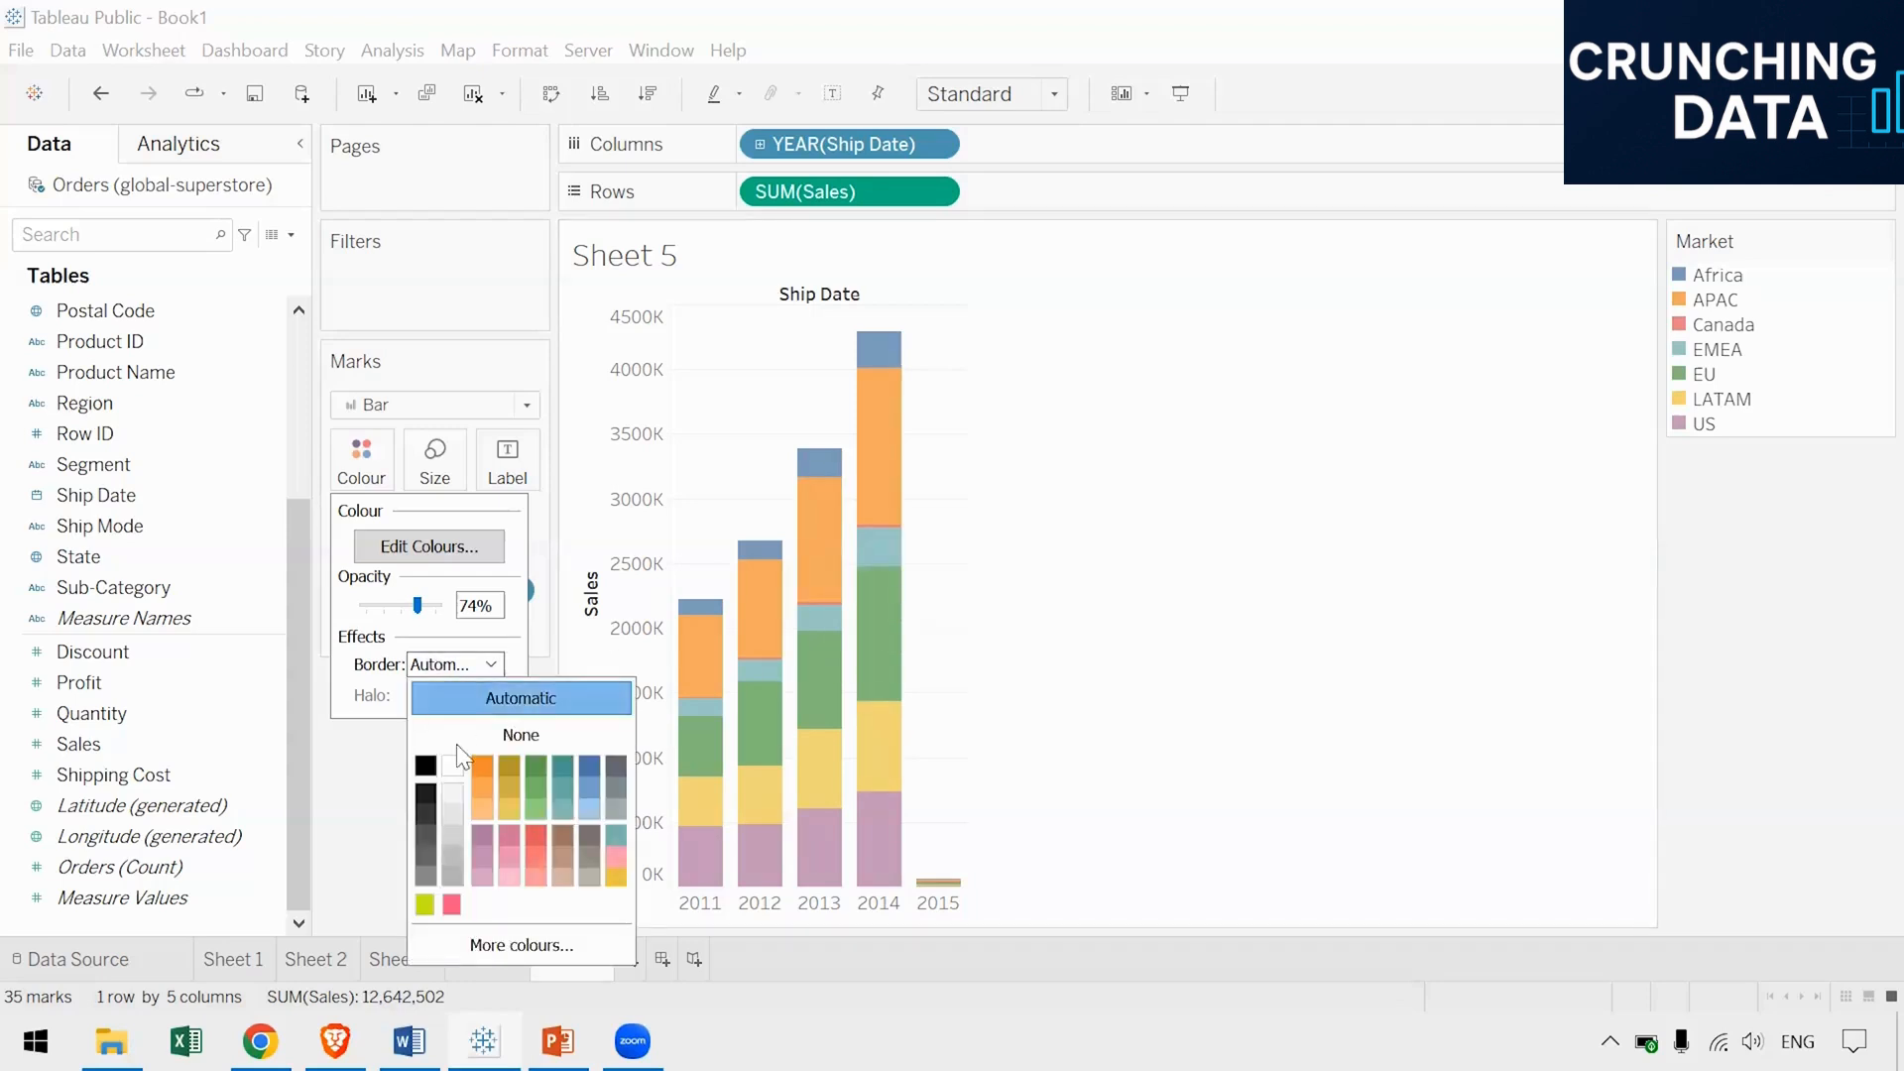
click(427, 765)
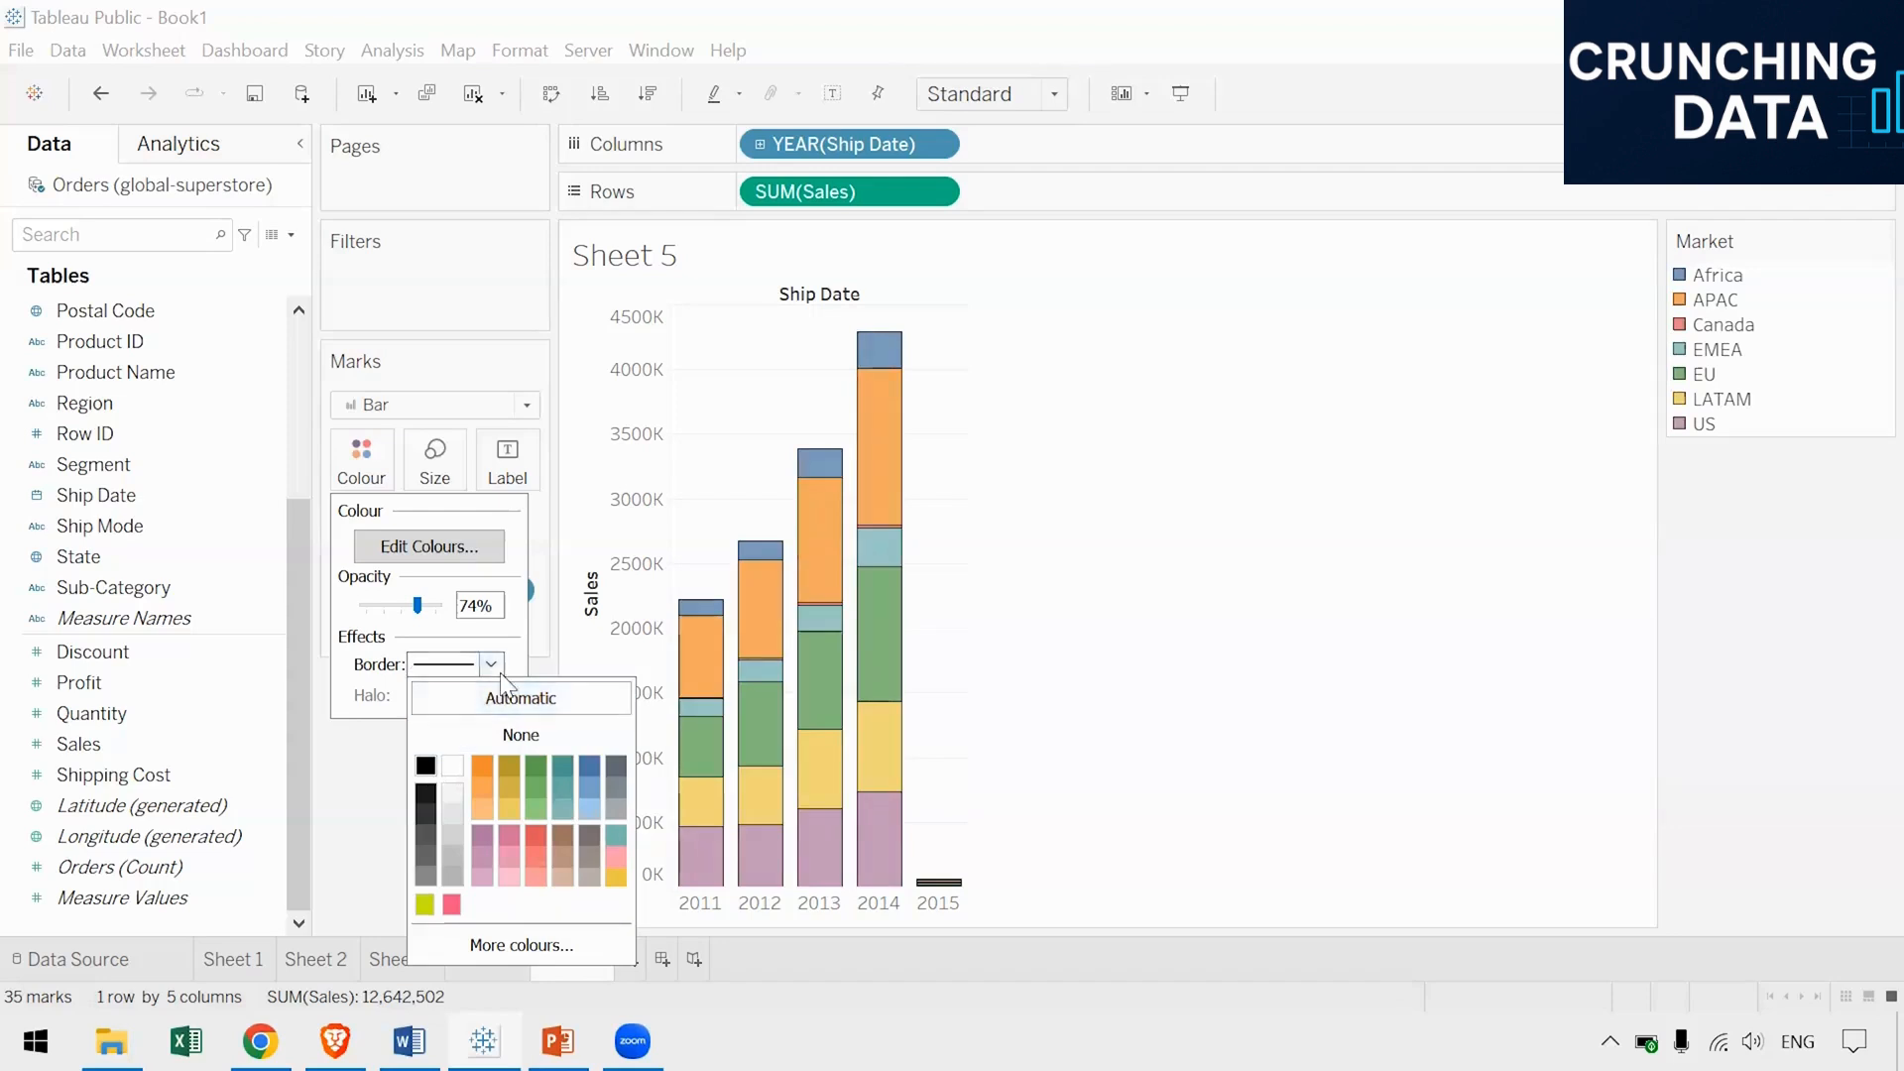
click(982, 647)
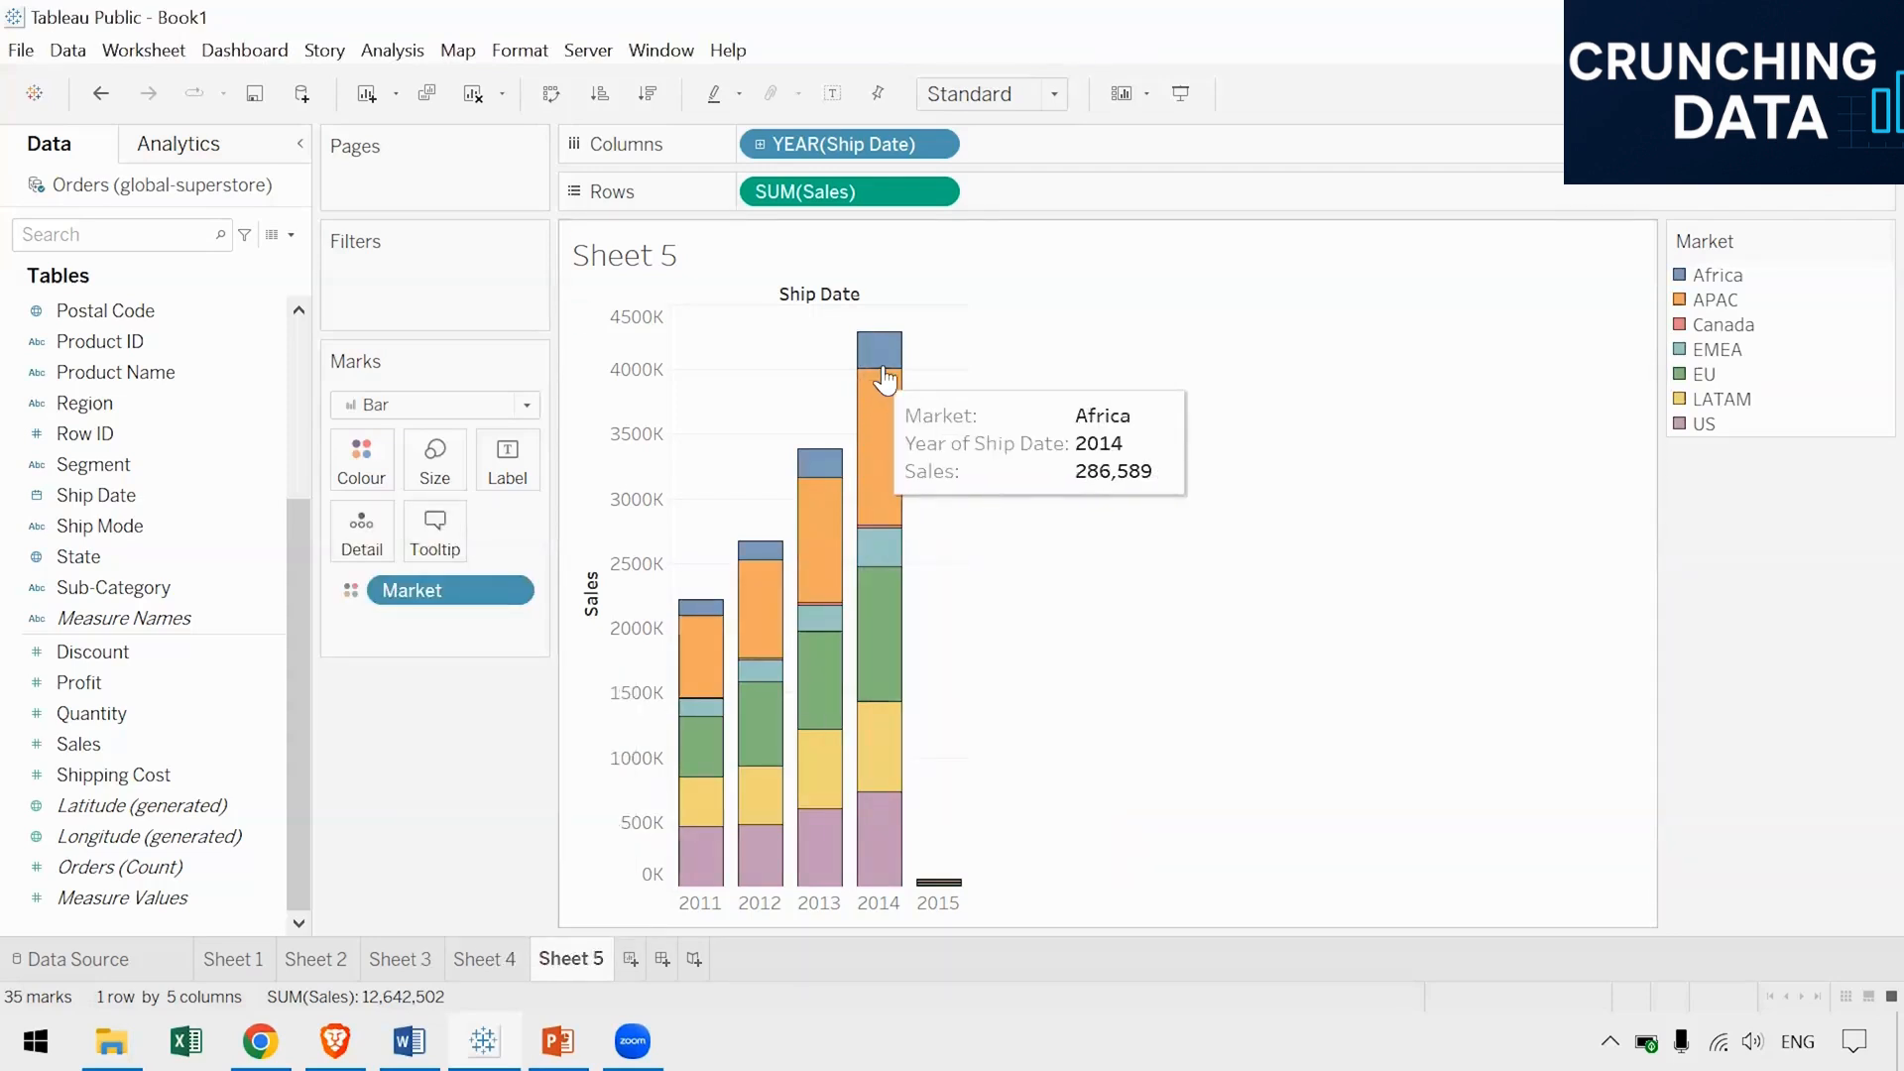